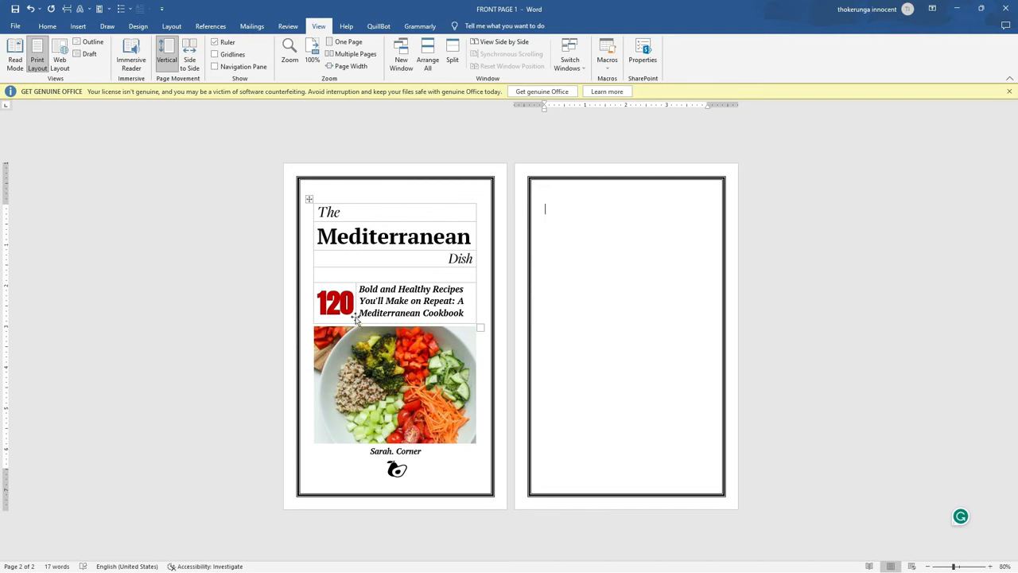
# - Insert a table with two columns and five rows at the start of the blank second page
pyautogui.click(78, 26)
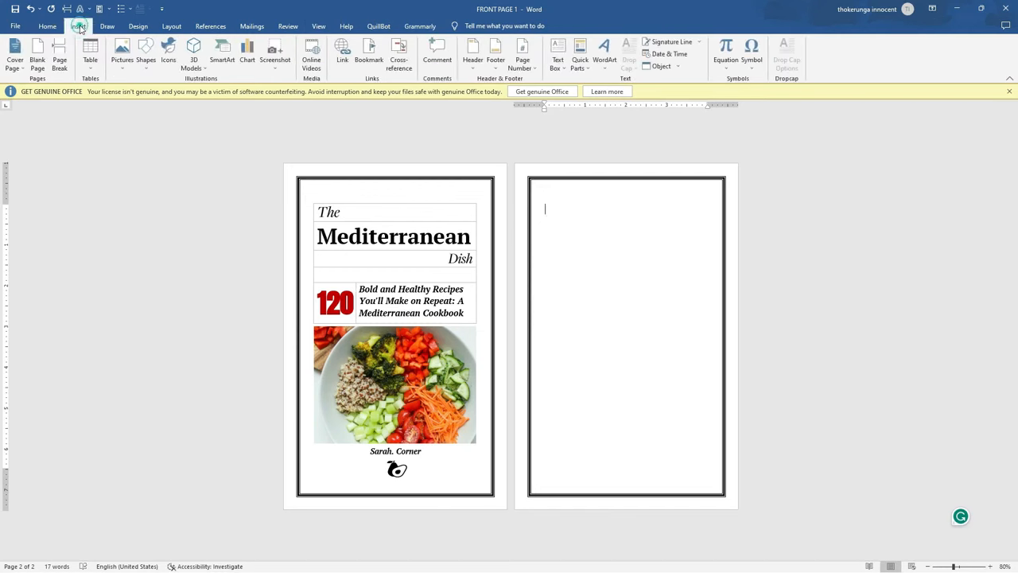
pyautogui.click(596, 214)
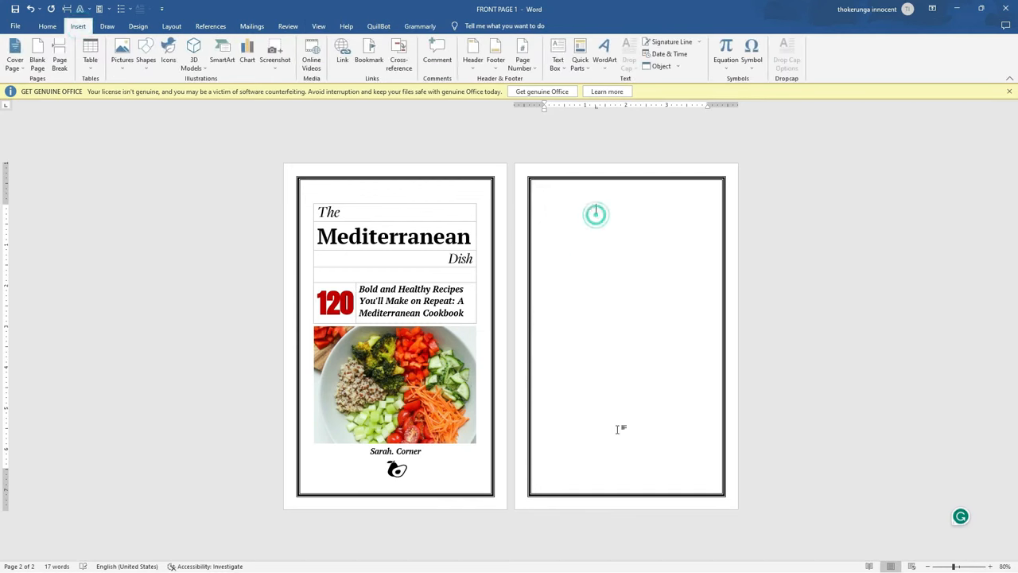
pyautogui.click(583, 201)
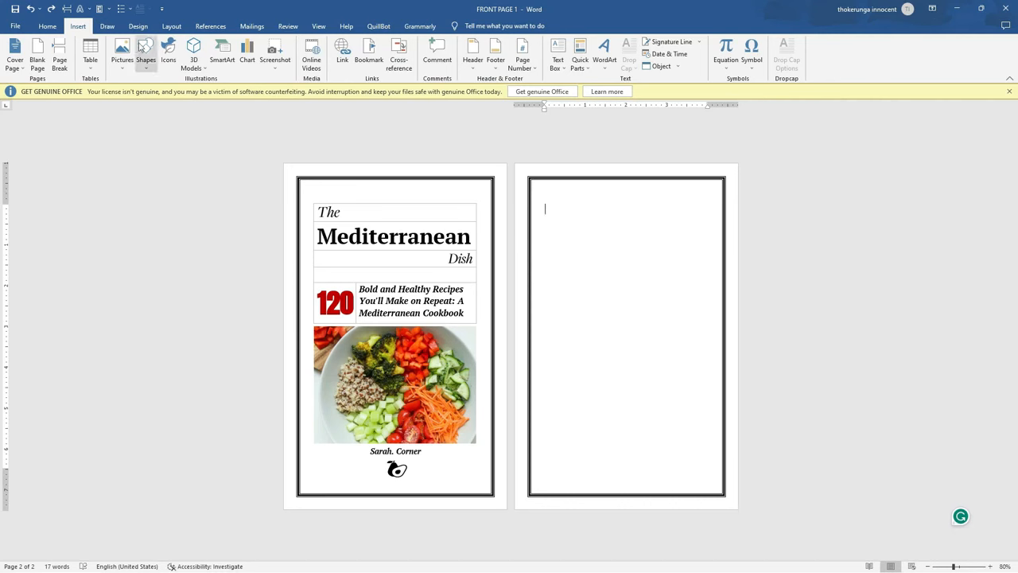
pyautogui.click(87, 70)
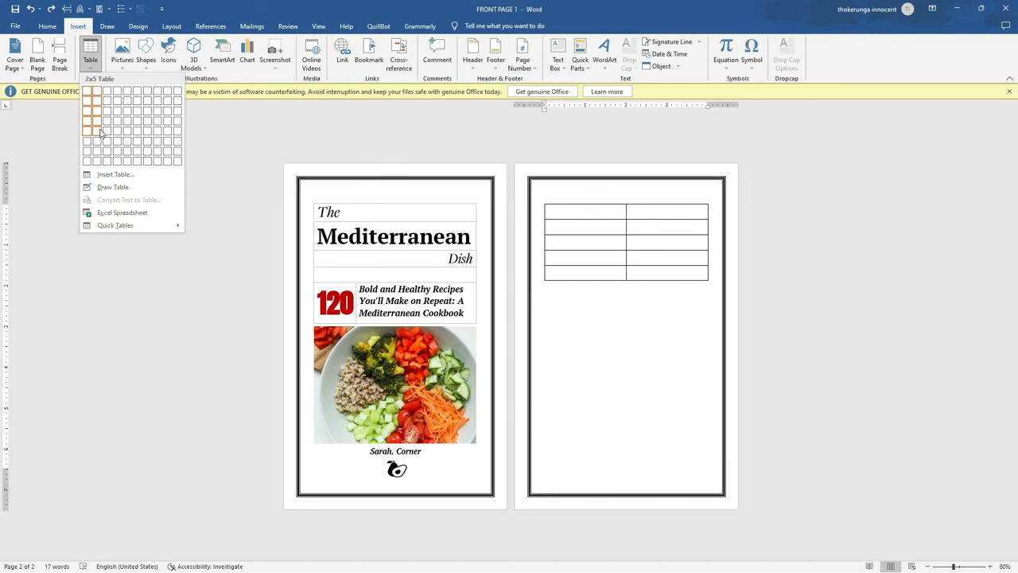
pyautogui.click(100, 133)
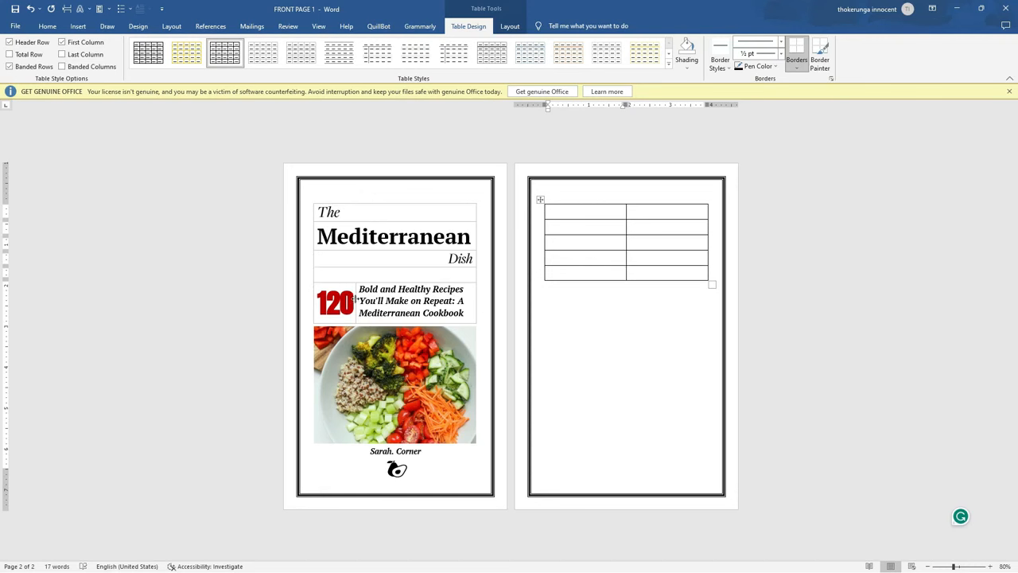
# - Merge the two cells in each of the first four rows of the new table, leaving the fifth row split
pyautogui.moveTo(612, 213); pyautogui.dragTo(643, 211)
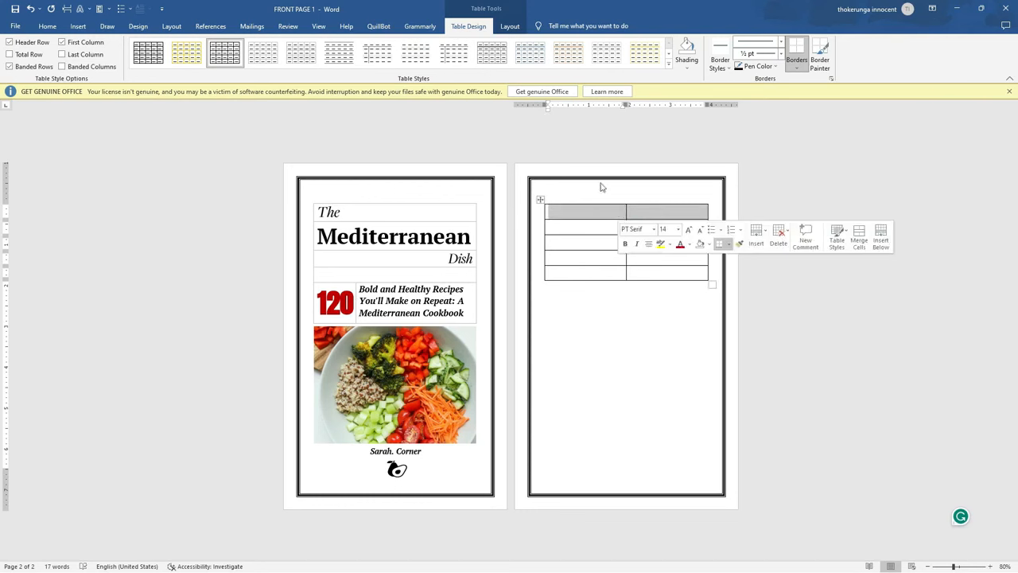
pyautogui.click(510, 26)
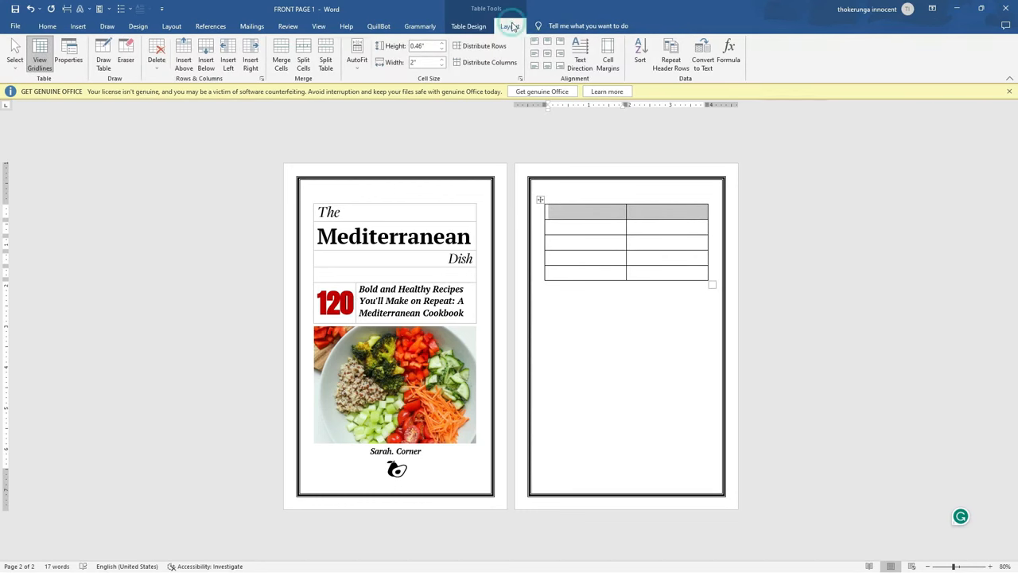
pyautogui.click(283, 60)
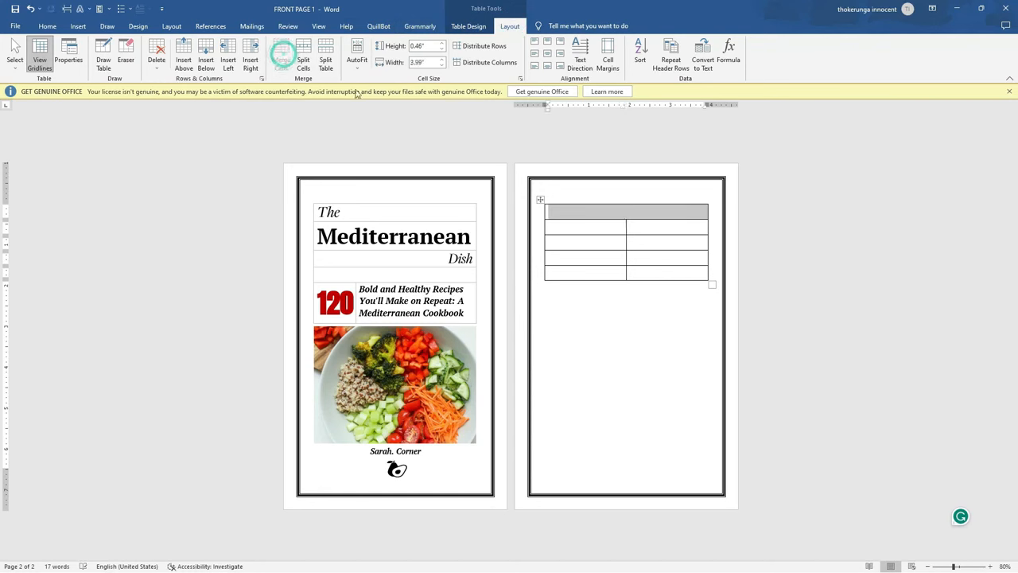
pyautogui.moveTo(606, 225); pyautogui.dragTo(656, 225)
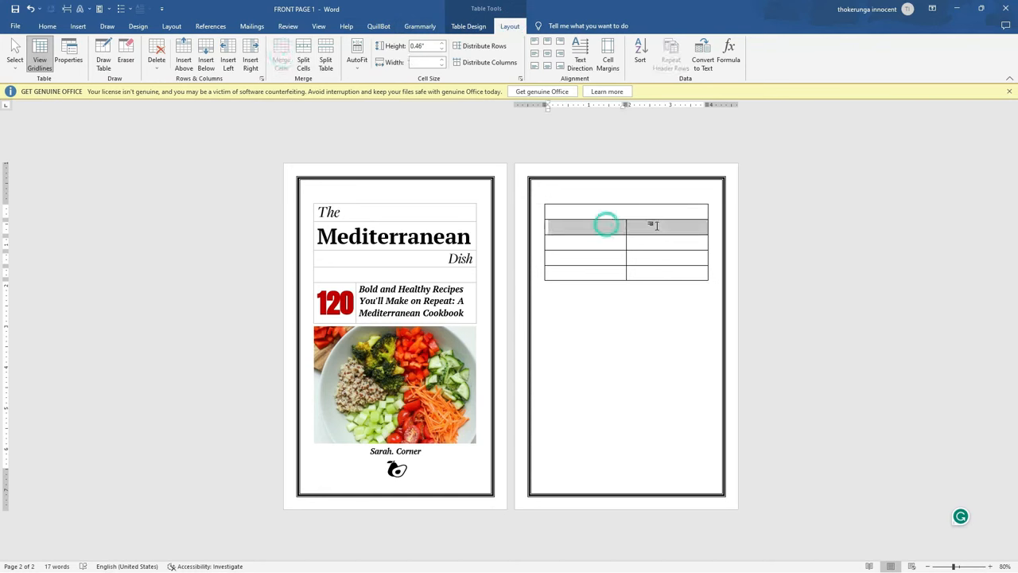
pyautogui.click(280, 59)
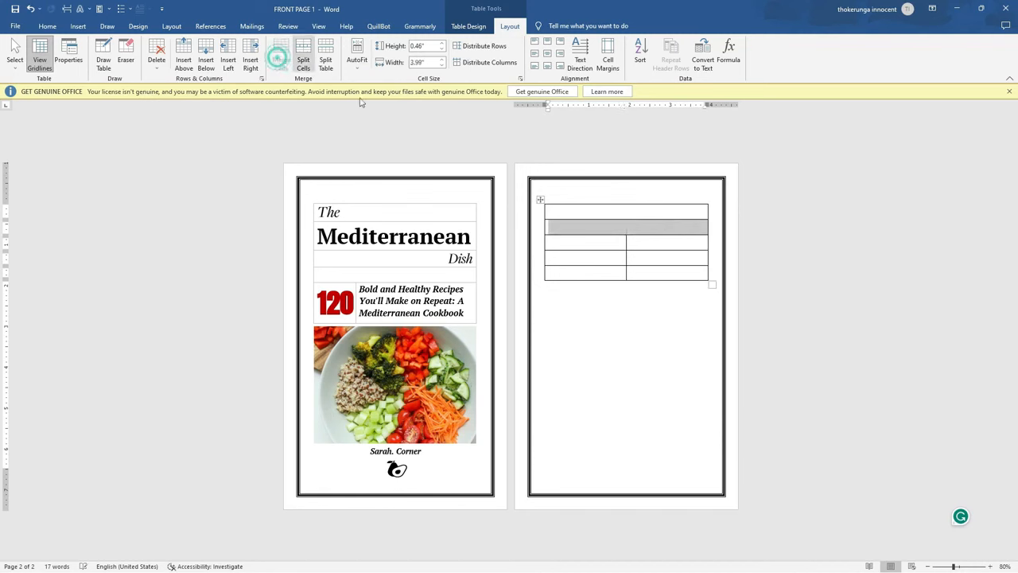
pyautogui.moveTo(593, 245); pyautogui.dragTo(641, 246)
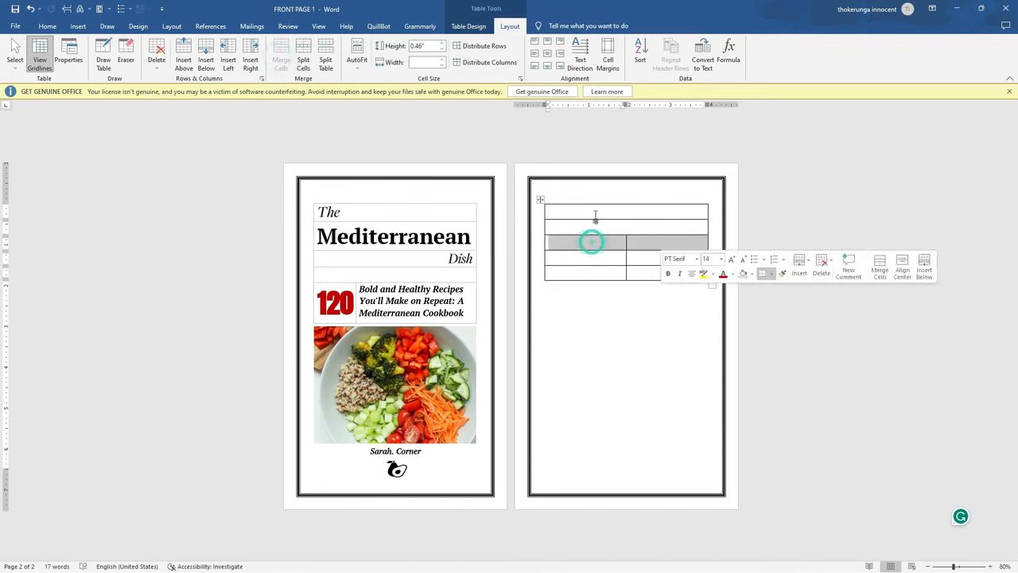
pyautogui.click(280, 59)
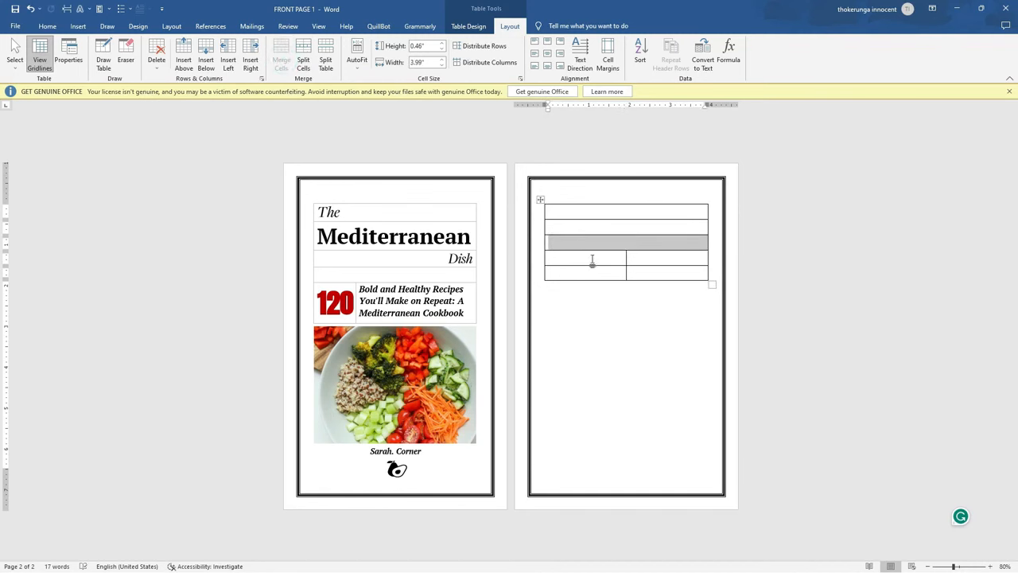
pyautogui.moveTo(592, 262); pyautogui.dragTo(645, 263)
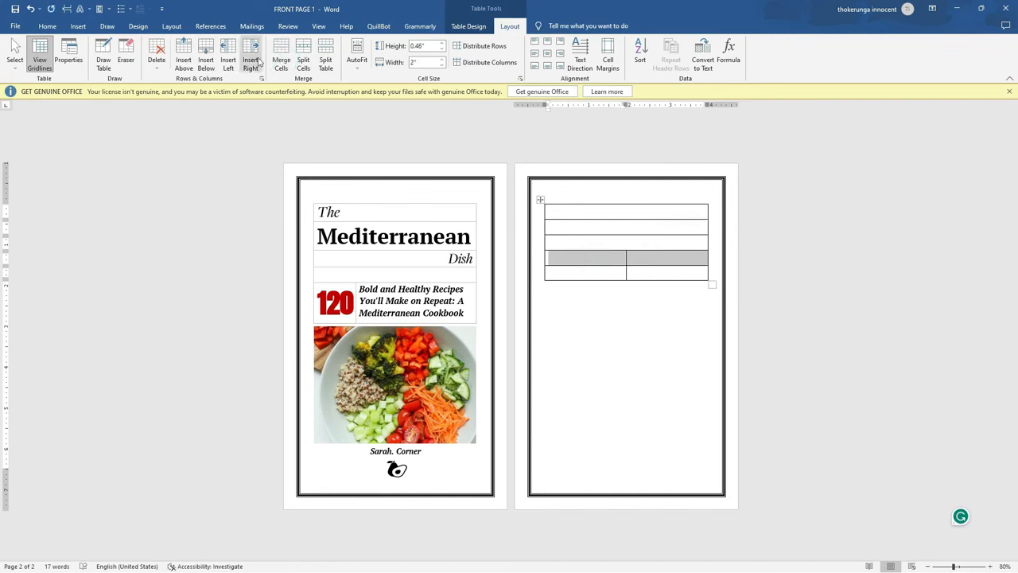
pyautogui.click(280, 58)
pyautogui.click(655, 322)
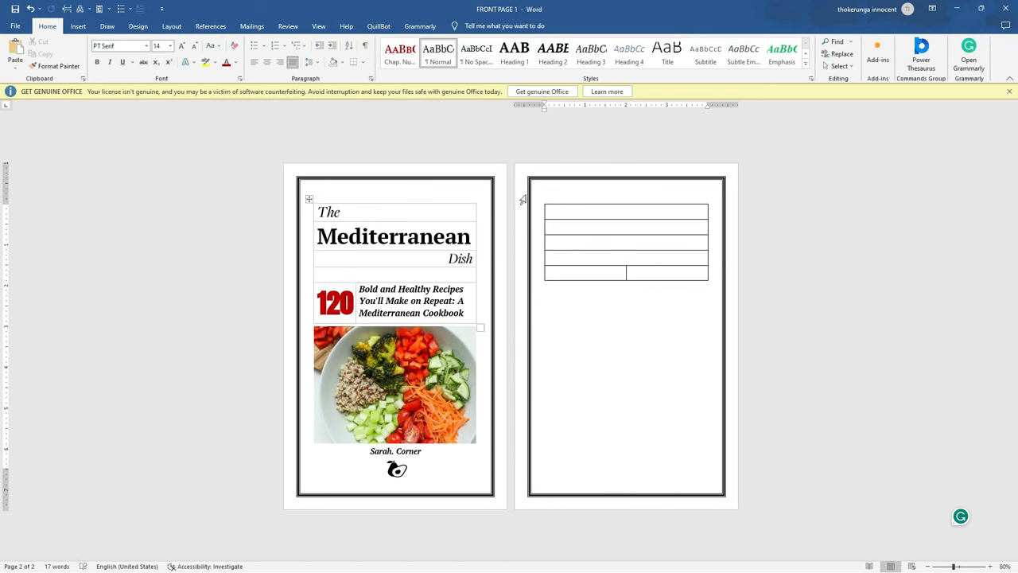
# - Enter "The" in the table's first row and set its font to Freight, matching the sample cover
pyautogui.click(564, 213)
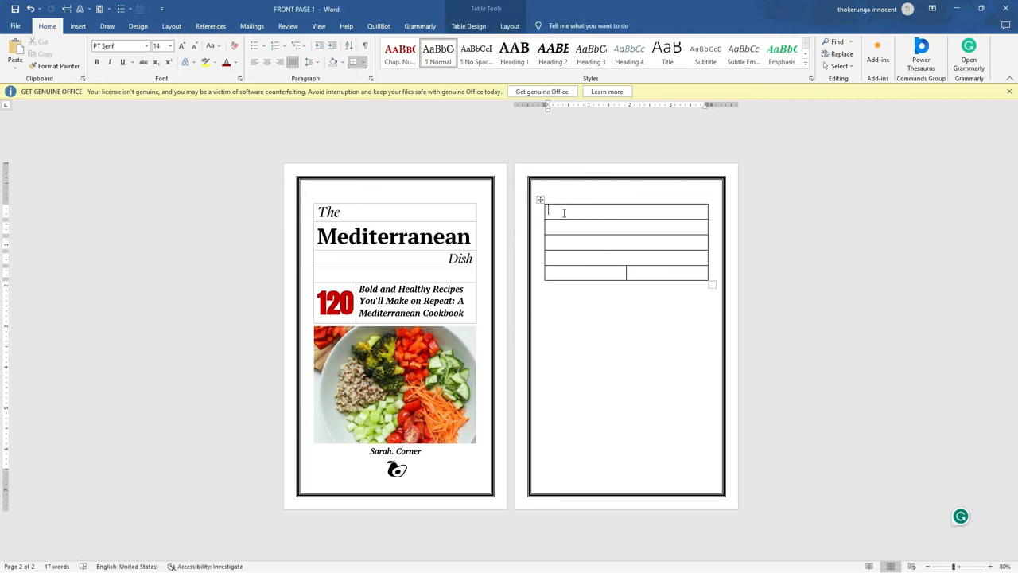
pyautogui.write('The')
pyautogui.click(327, 207)
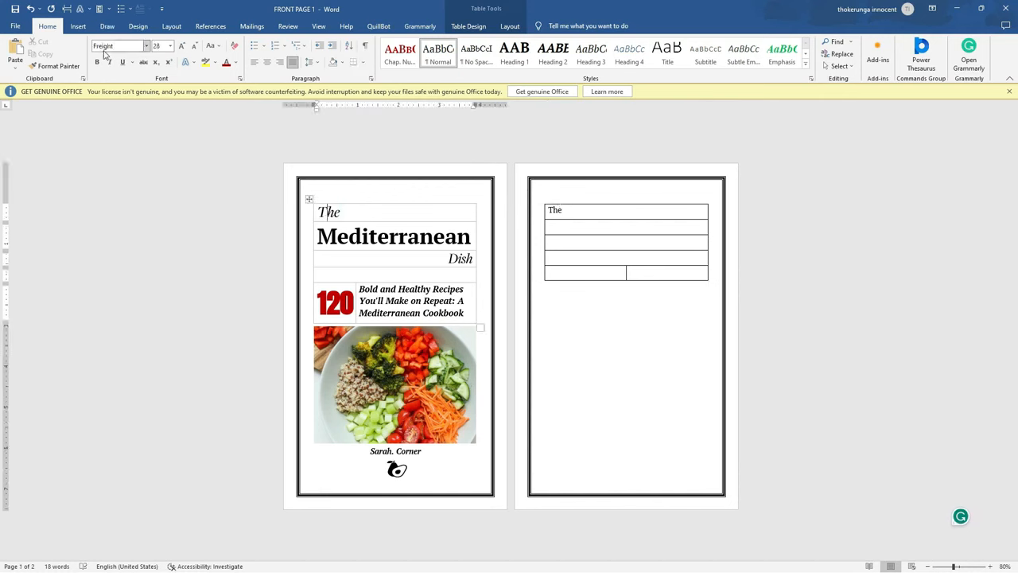
pyautogui.click(571, 211)
pyautogui.doubleClick(571, 211)
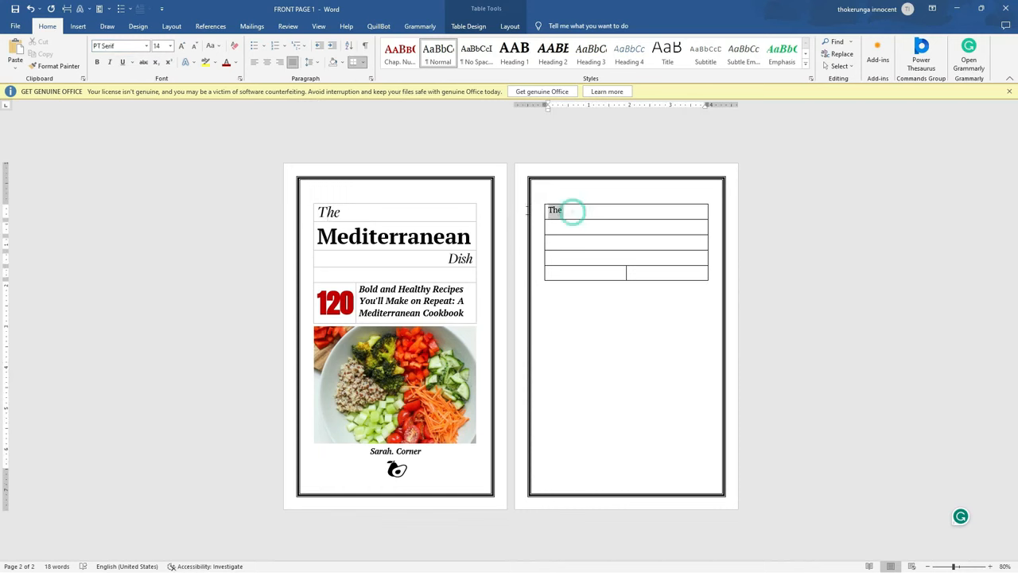
pyautogui.click(124, 47)
pyautogui.write('Freight')
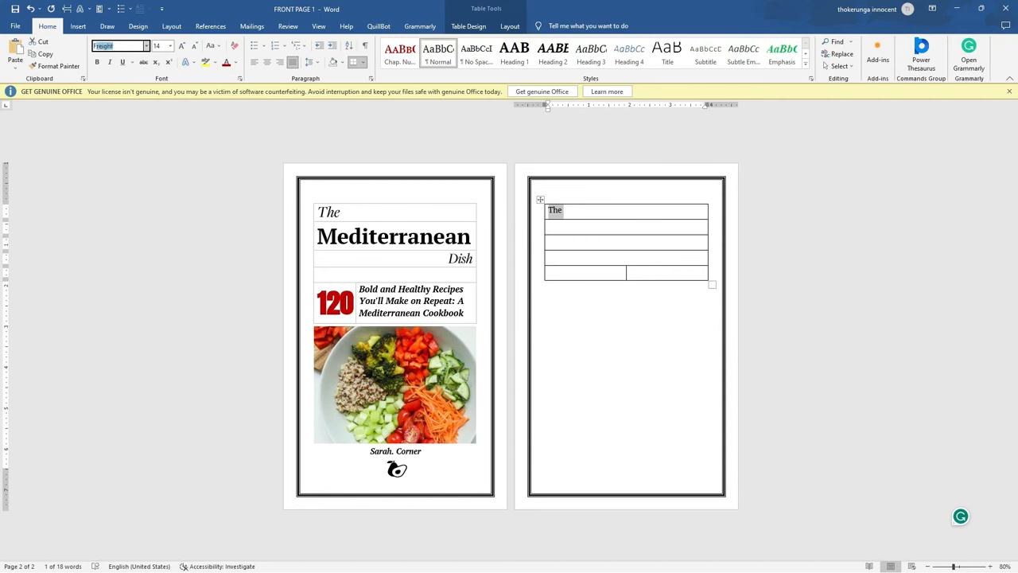
pyautogui.press('Return')
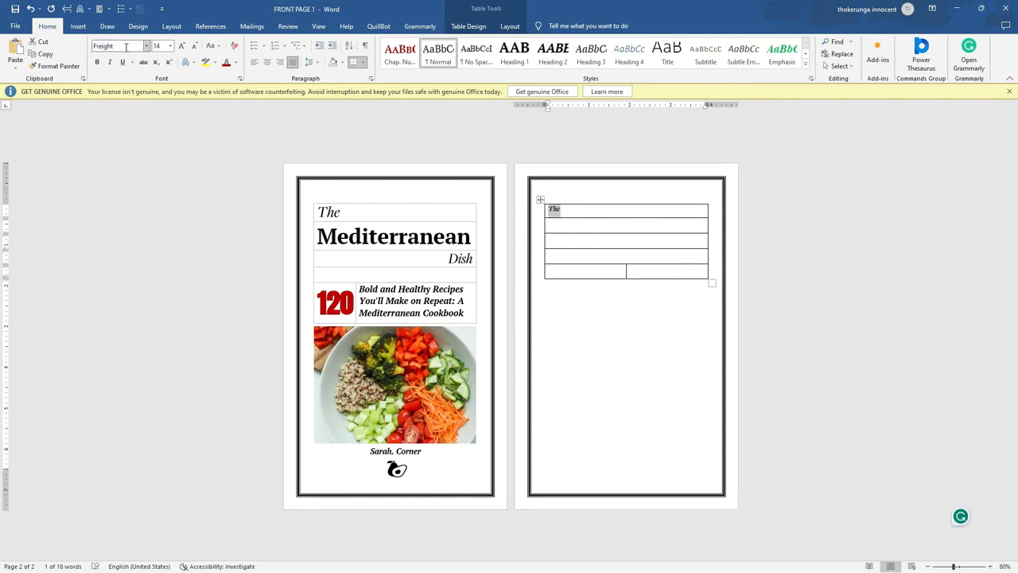
# - Increase the font size of "The" in the first row to 28, as on the sample cover
pyautogui.click(329, 211)
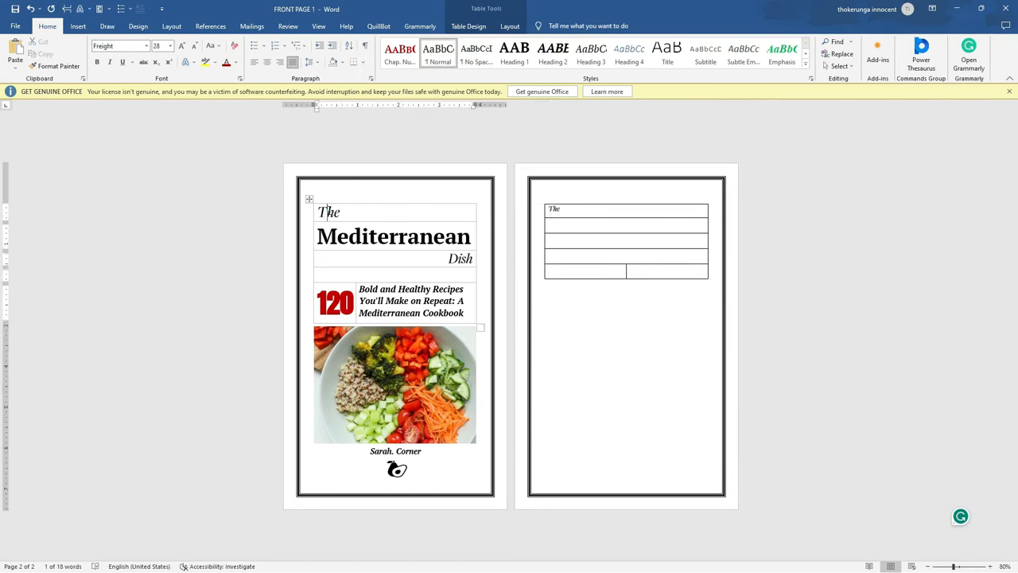
pyautogui.doubleClick(557, 208)
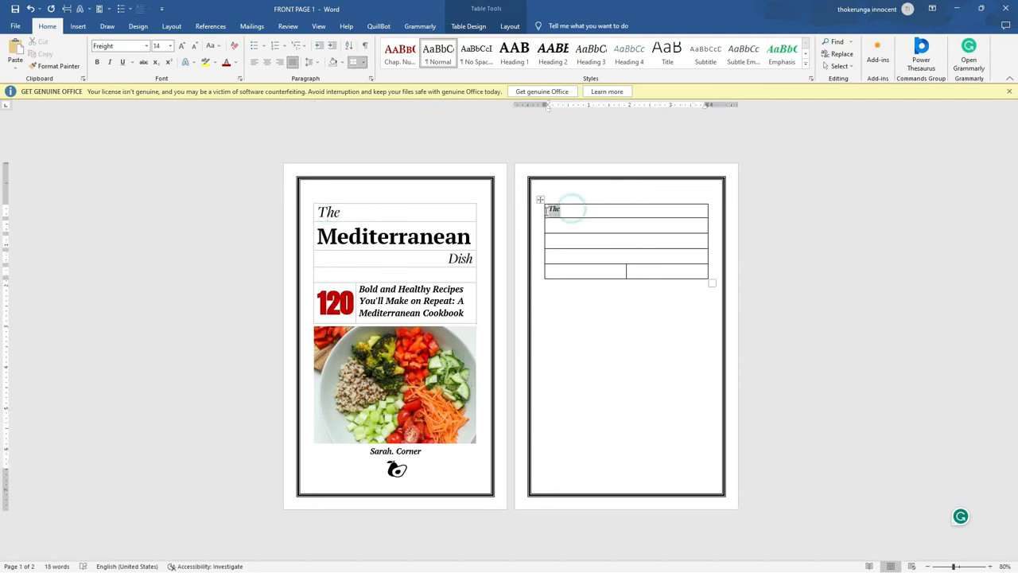
pyautogui.click(182, 46)
pyautogui.click(182, 47)
pyautogui.click(183, 46)
pyautogui.click(183, 46)
pyautogui.click(183, 46)
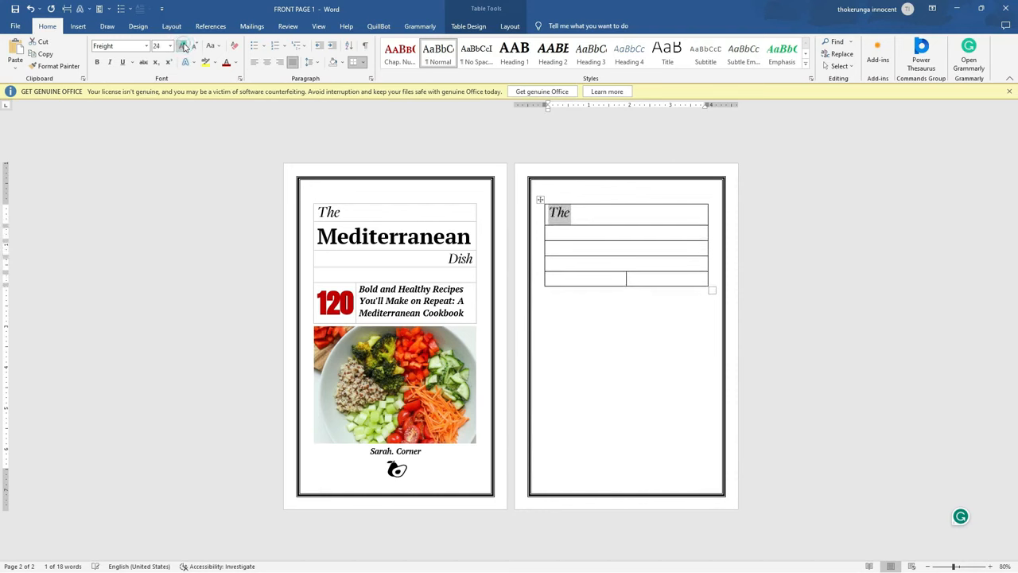
pyautogui.click(183, 46)
pyautogui.click(183, 46)
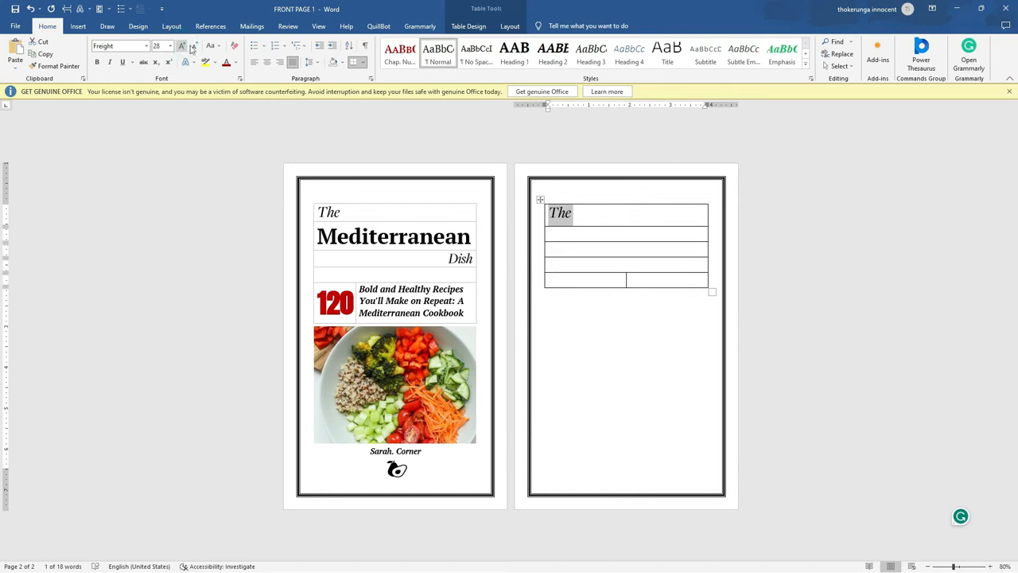
# - Enter the title word "Mediterranean" in the table's second row and correct its spelling
pyautogui.click(582, 241)
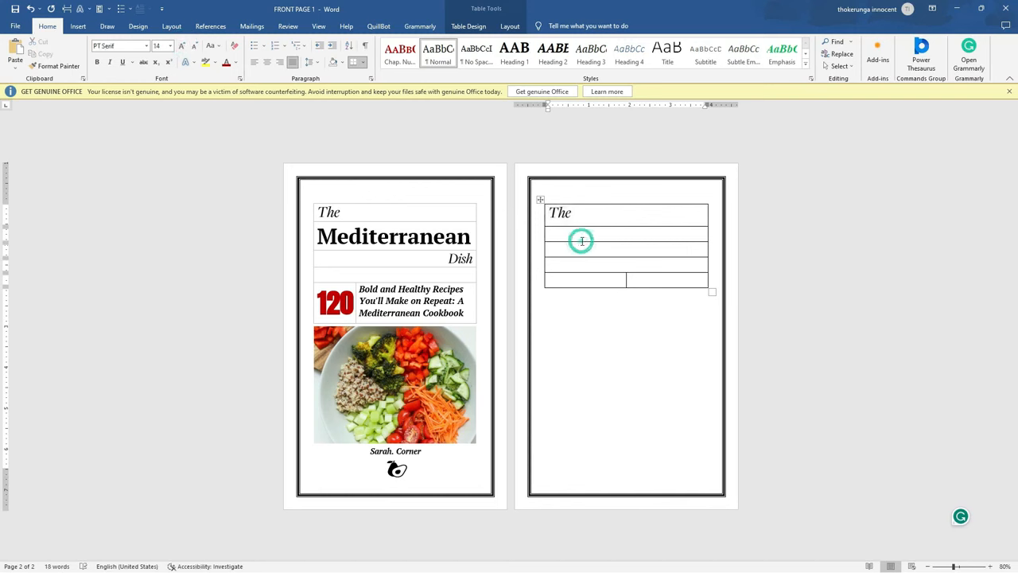
pyautogui.click(423, 235)
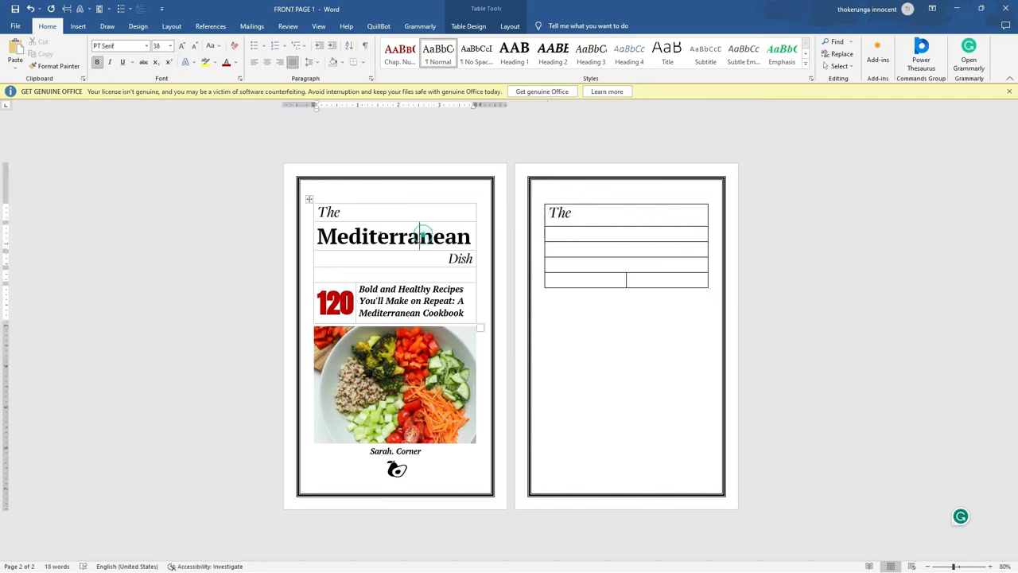
pyautogui.click(566, 234)
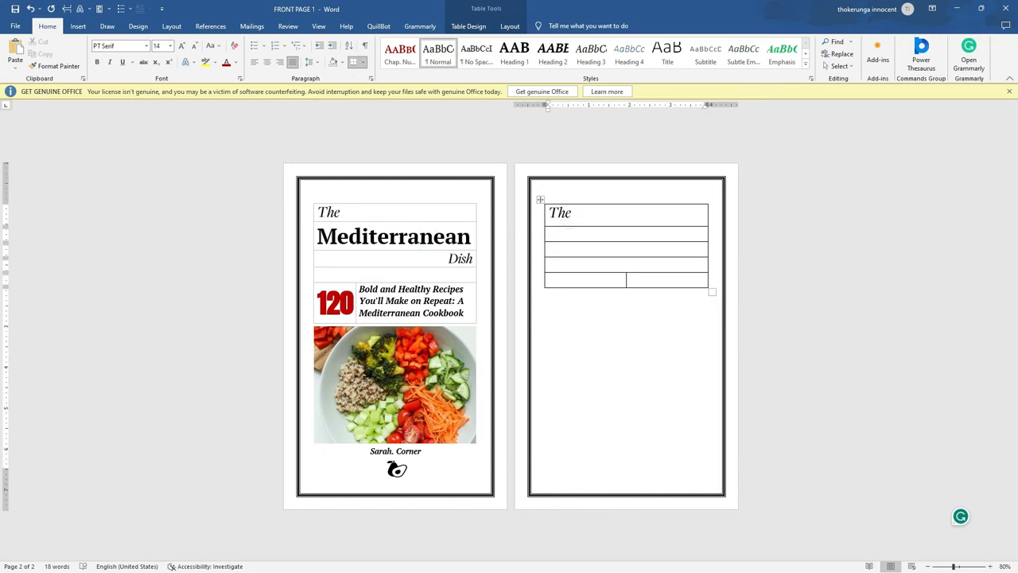
pyautogui.write('Medditeranean')
pyautogui.click(568, 256)
pyautogui.click(589, 232)
pyautogui.doubleClick(600, 233)
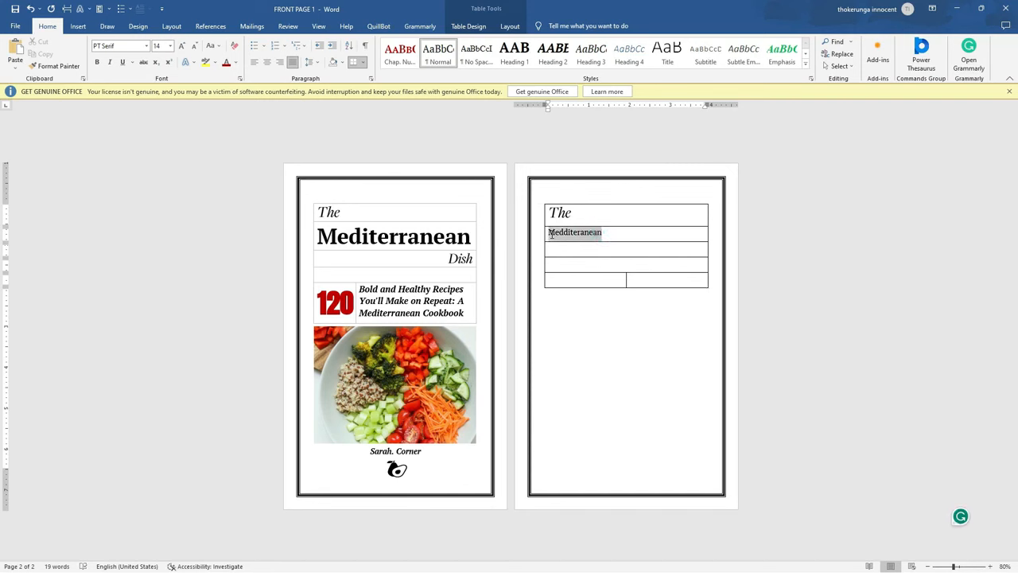
pyautogui.click(577, 232)
pyautogui.rightClick(577, 232)
pyautogui.click(549, 249)
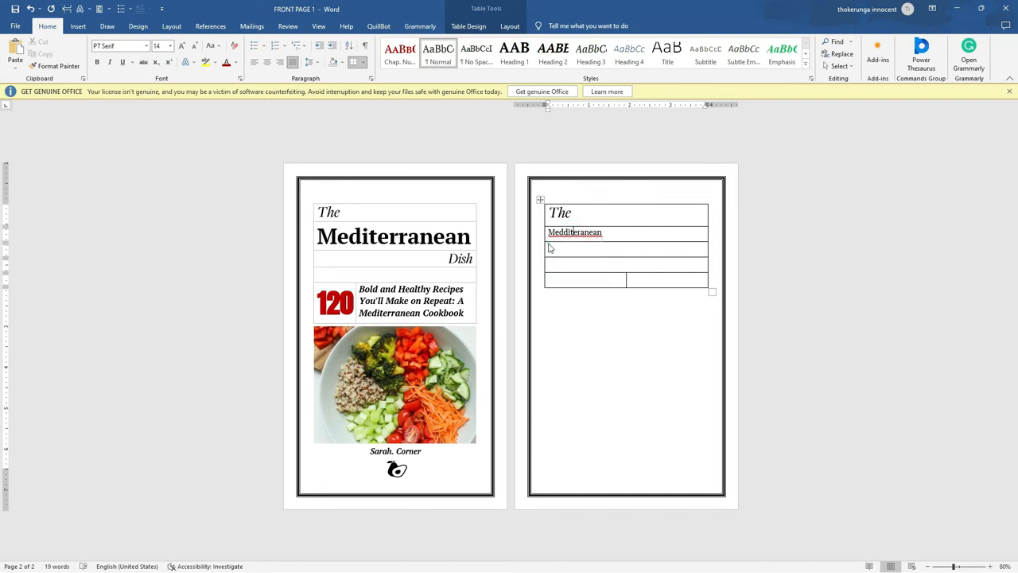
# - Set the font size of "Mediterranean" in the second row to 36 so it fits on one line
pyautogui.doubleClick(610, 232)
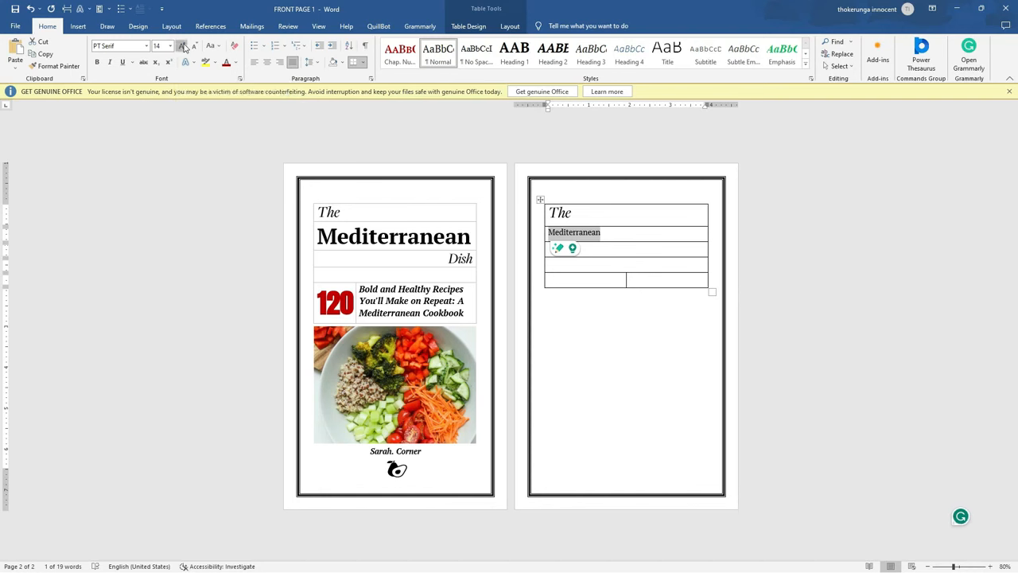
pyautogui.click(182, 47)
pyautogui.click(182, 47)
pyautogui.click(182, 47)
pyautogui.click(182, 47)
pyautogui.click(182, 47)
pyautogui.click(182, 47)
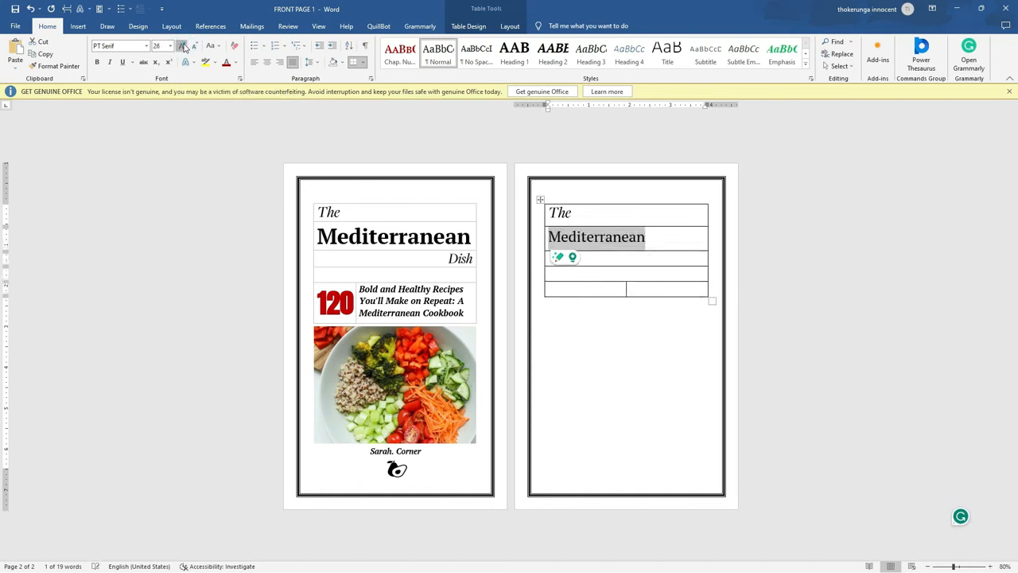
pyautogui.click(182, 47)
pyautogui.click(182, 47)
pyautogui.click(183, 47)
pyautogui.click(182, 47)
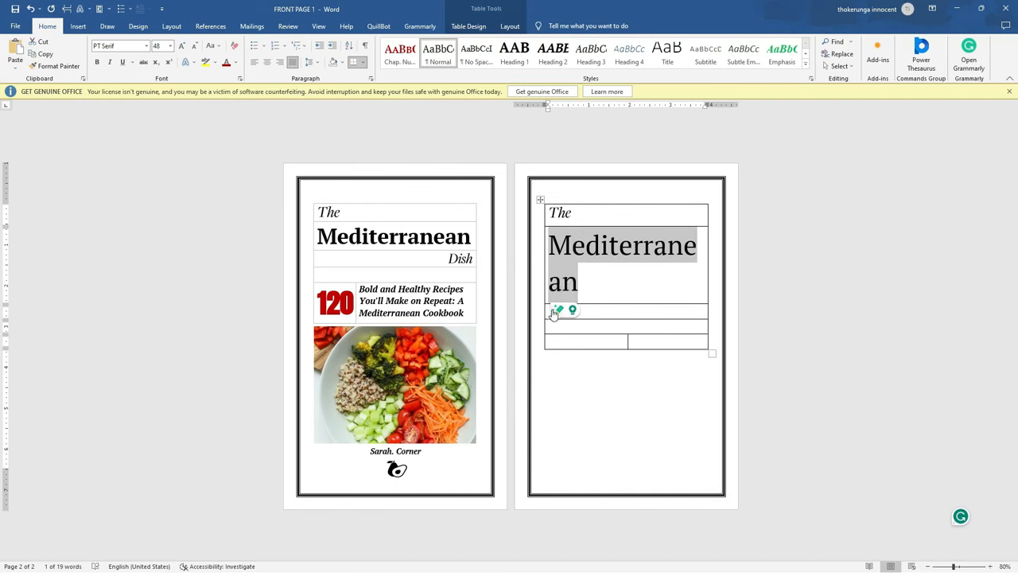
pyautogui.click(197, 46)
pyautogui.click(196, 46)
pyautogui.click(197, 47)
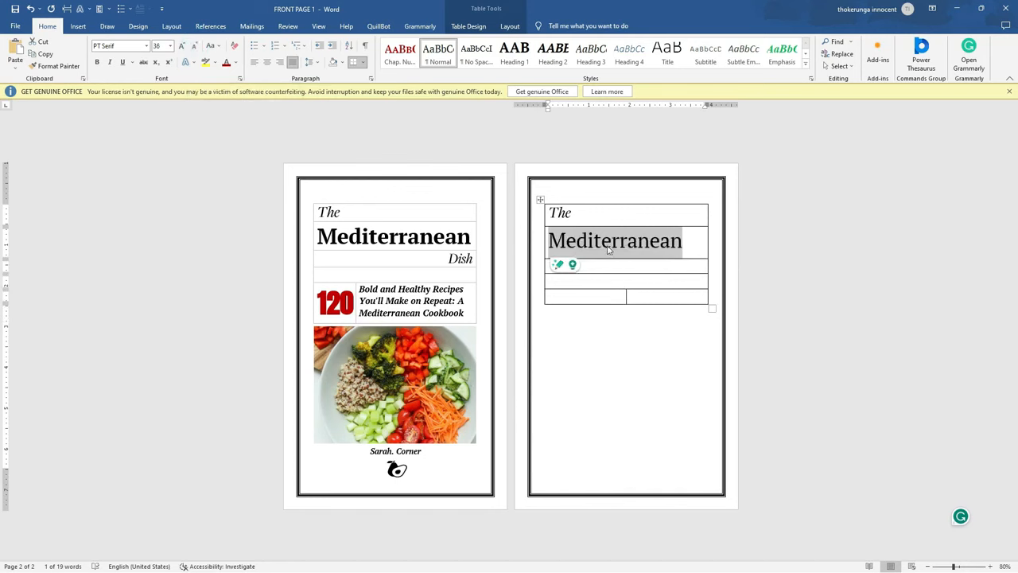
# - Make the word "Mediterranean" in the second row bold
pyautogui.click(682, 241)
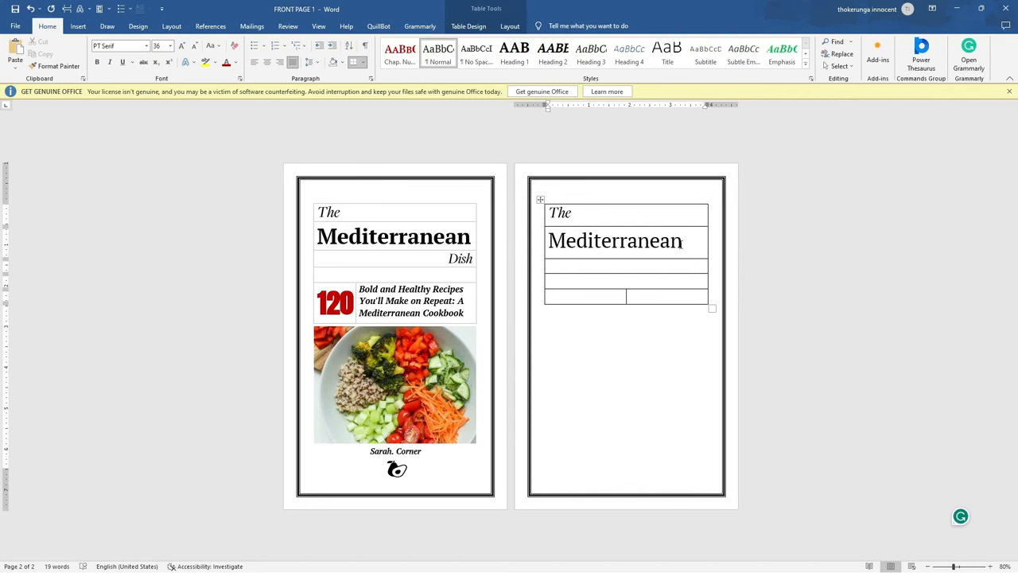
pyautogui.moveTo(687, 241); pyautogui.dragTo(547, 242)
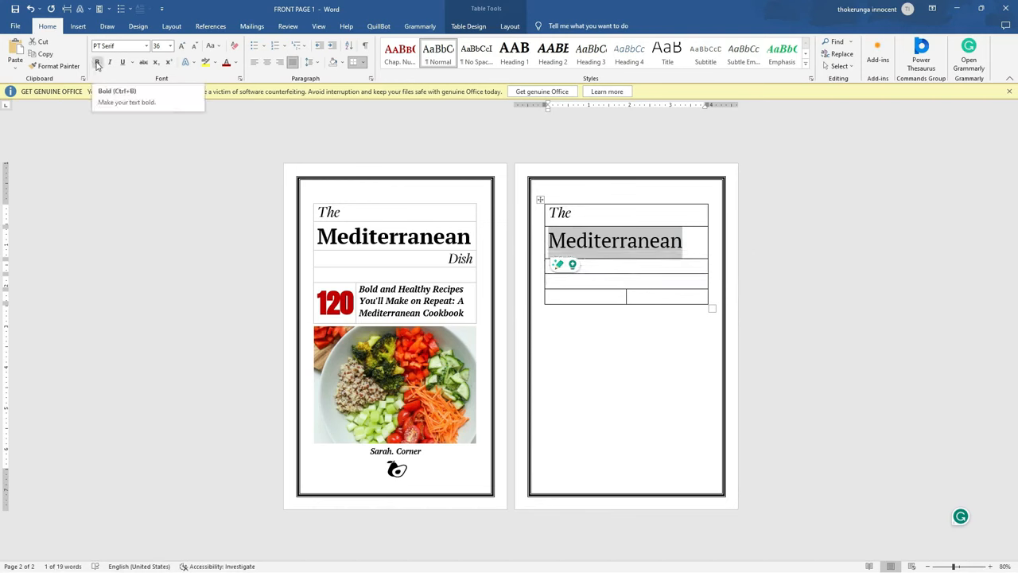
pyautogui.click(97, 62)
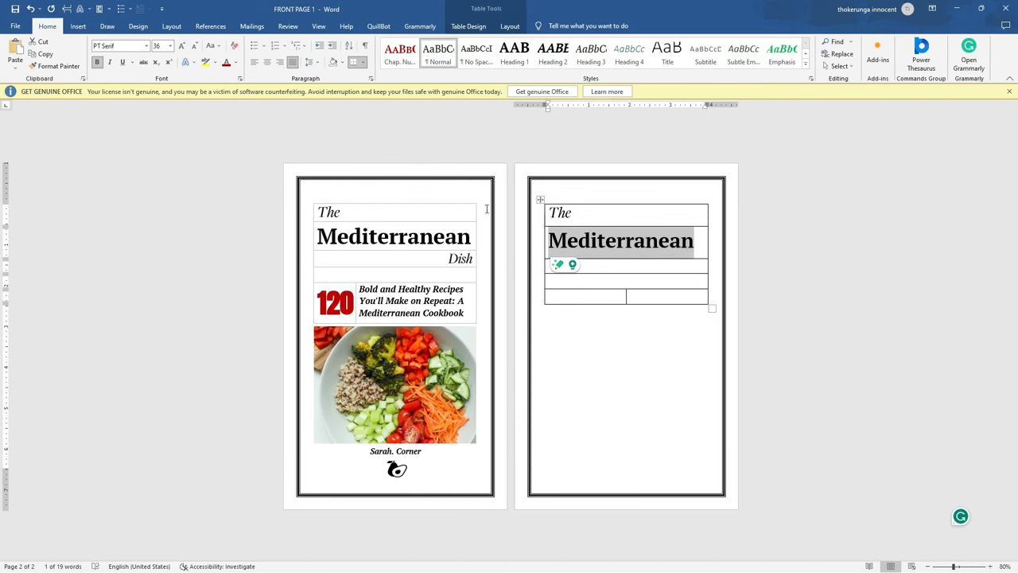
# - Set the font size of "Mediterranean" in the second row to 38, keeping it on one line
pyautogui.click(182, 46)
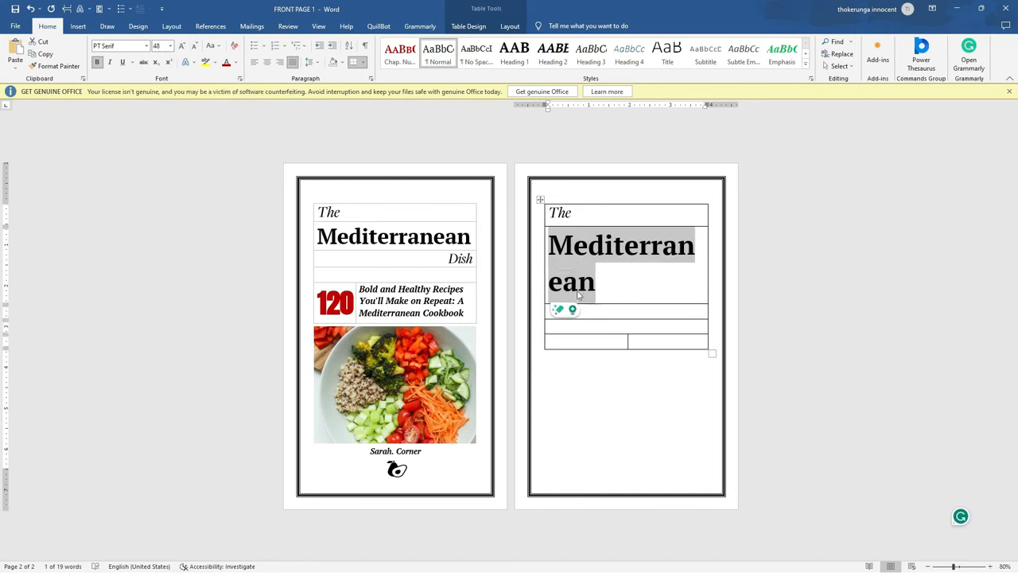
pyautogui.click(196, 46)
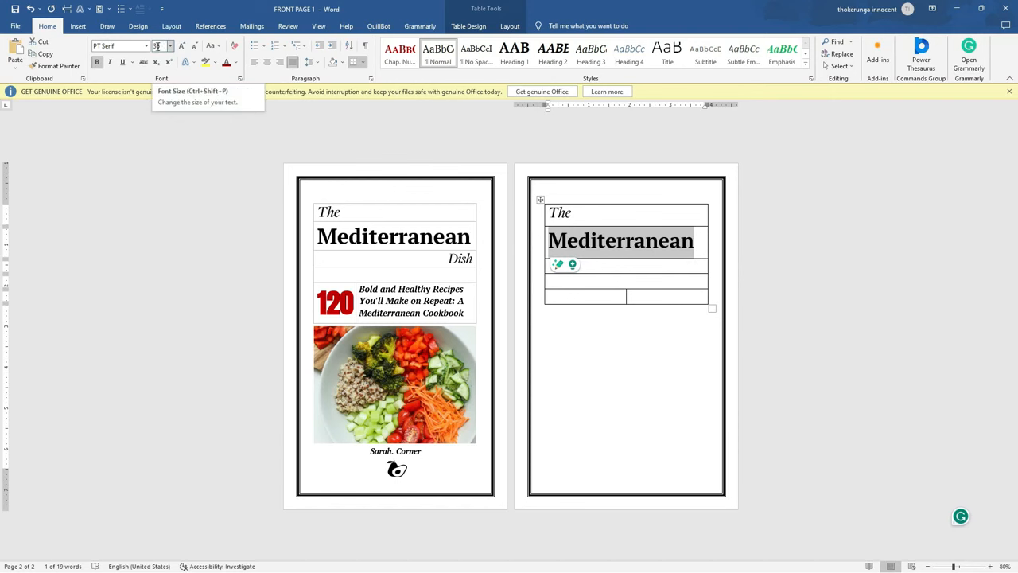
pyautogui.click(157, 46)
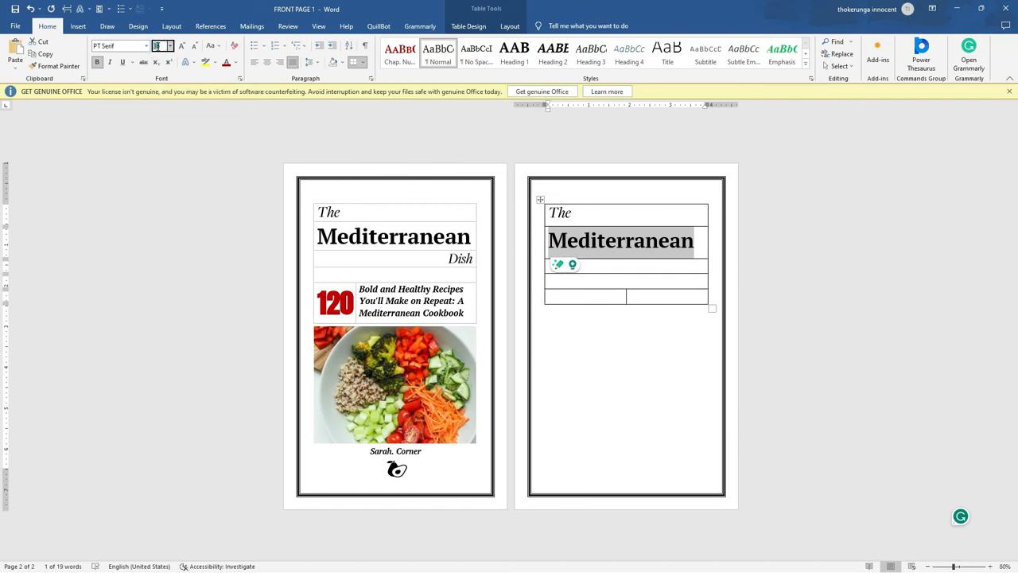
pyautogui.write('38')
pyautogui.press('Return')
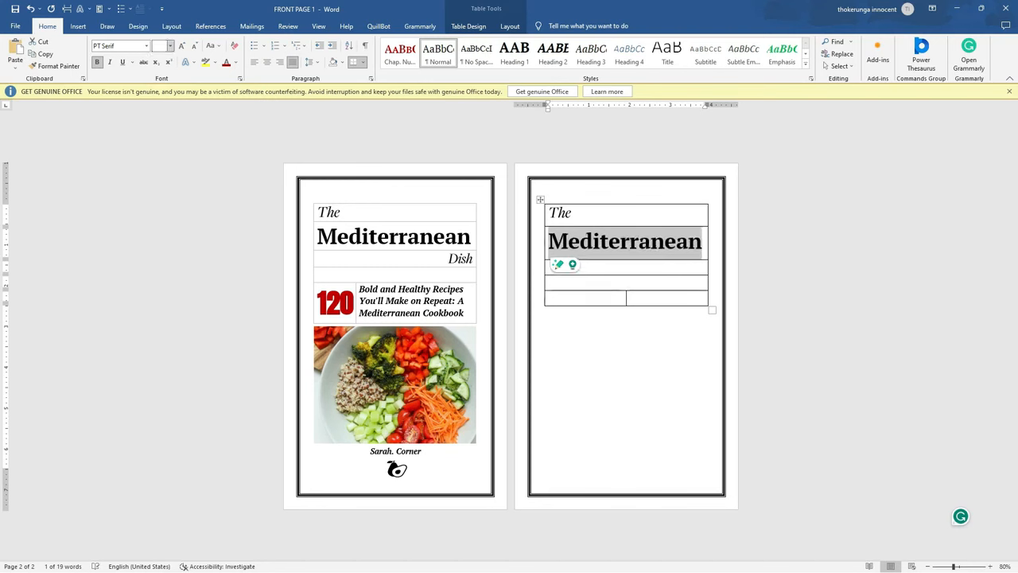
# - Try a font size of 39 for "Mediterranean" and return it to 38
pyautogui.click(157, 46)
pyautogui.write('39')
pyautogui.press('Return')
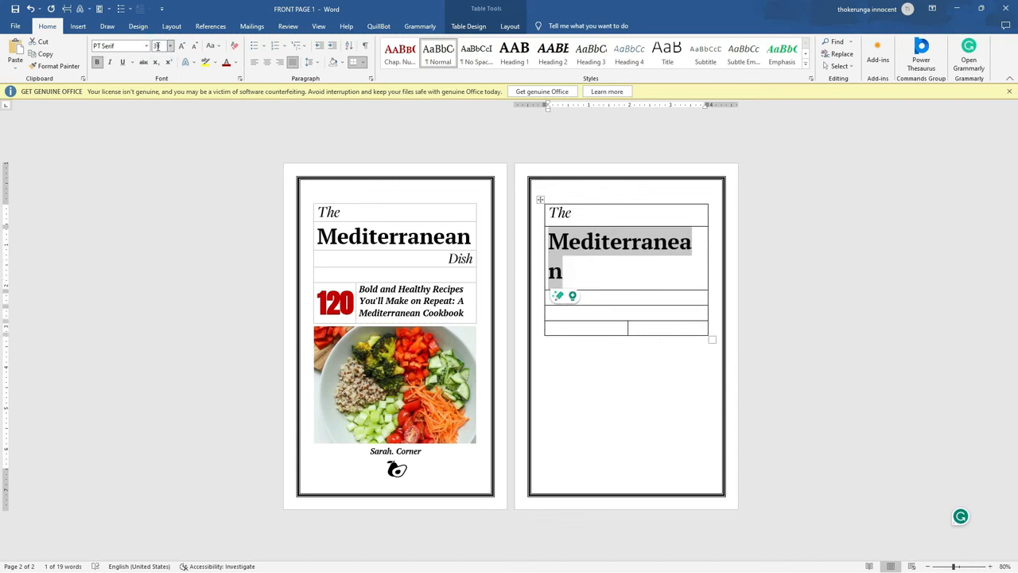
pyautogui.click(157, 46)
pyautogui.write('38')
pyautogui.press('Return')
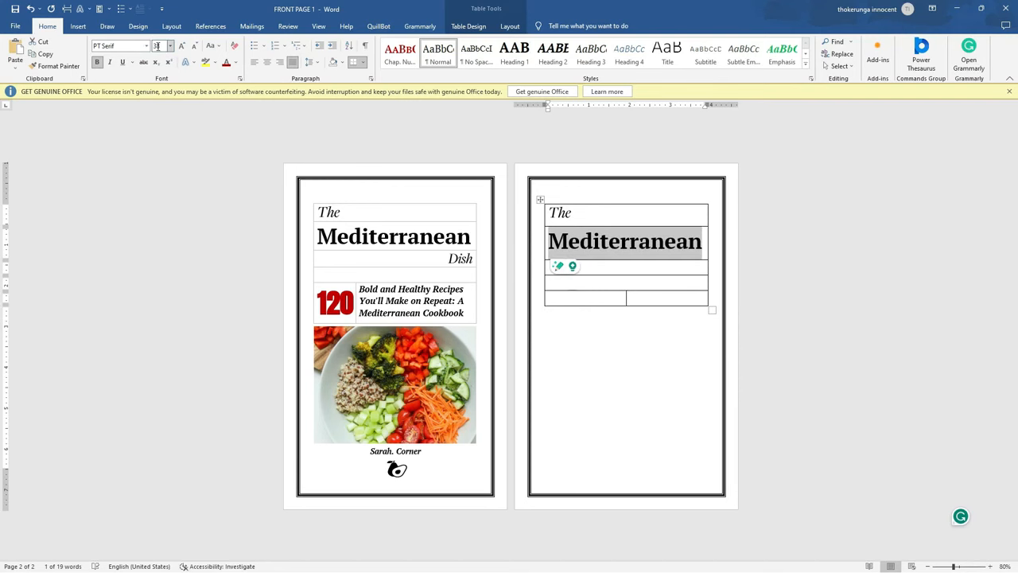
pyautogui.click(587, 348)
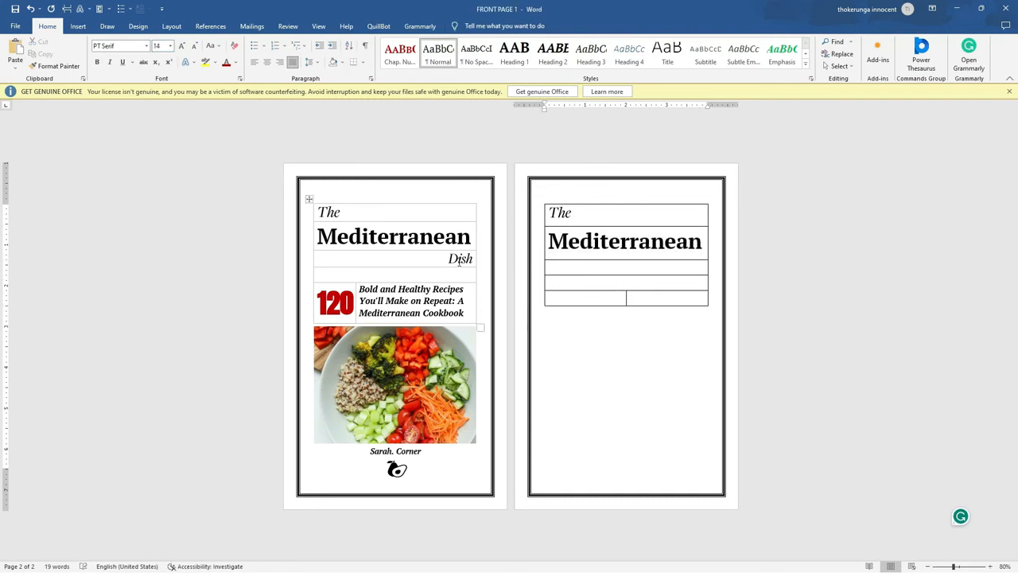
# - Enter "Dish" in the table's third row and increase its font size to 28
pyautogui.click(602, 266)
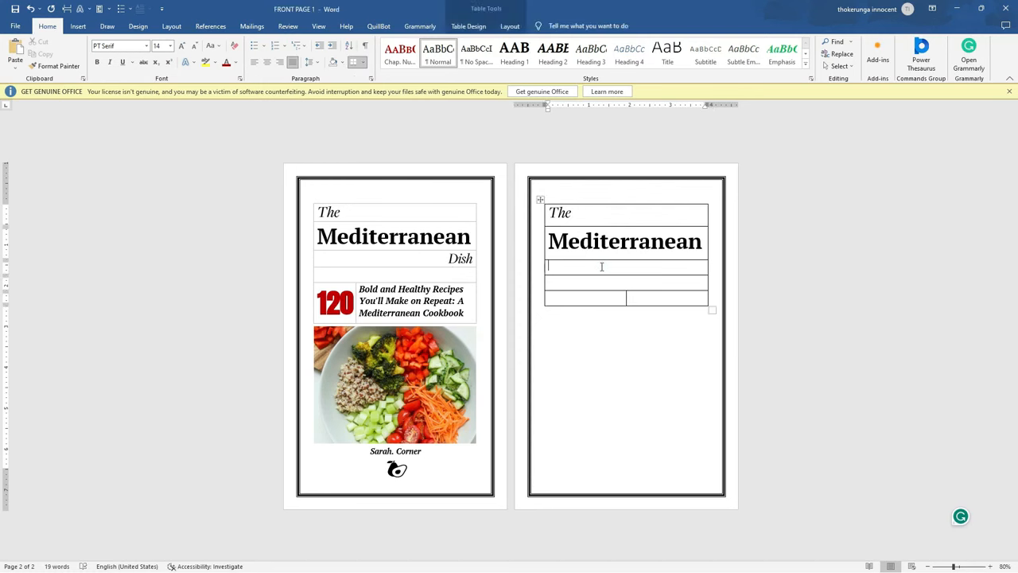
pyautogui.write('Dish')
pyautogui.doubleClick(575, 265)
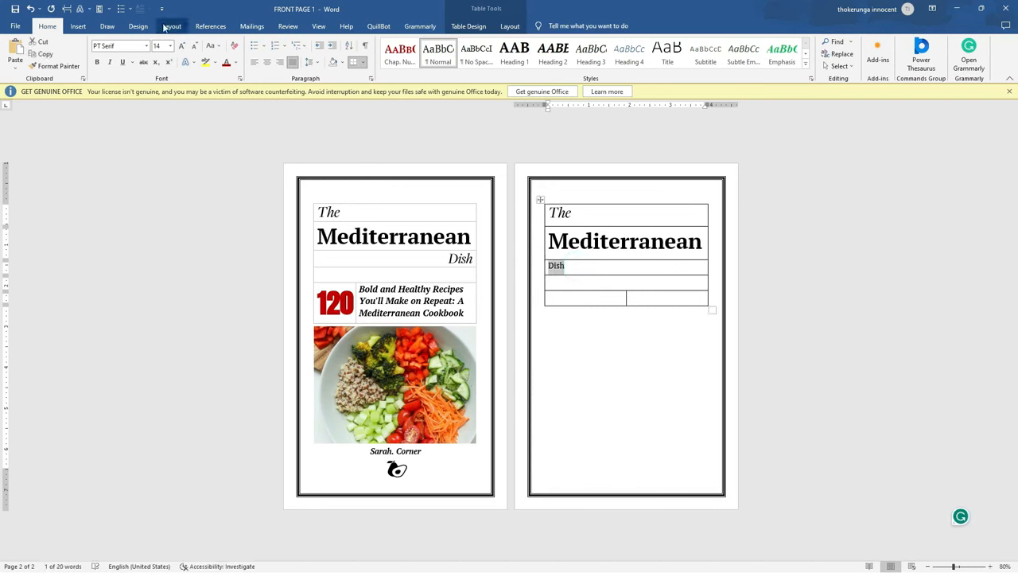
pyautogui.click(182, 46)
pyautogui.click(182, 46)
pyautogui.click(183, 46)
pyautogui.click(182, 46)
pyautogui.click(182, 46)
pyautogui.click(182, 46)
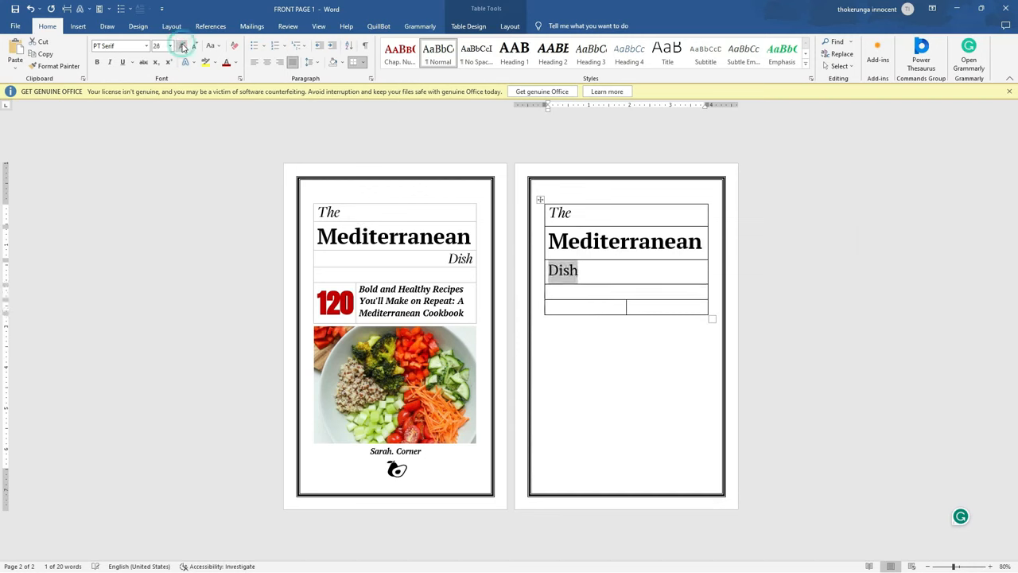
pyautogui.click(182, 46)
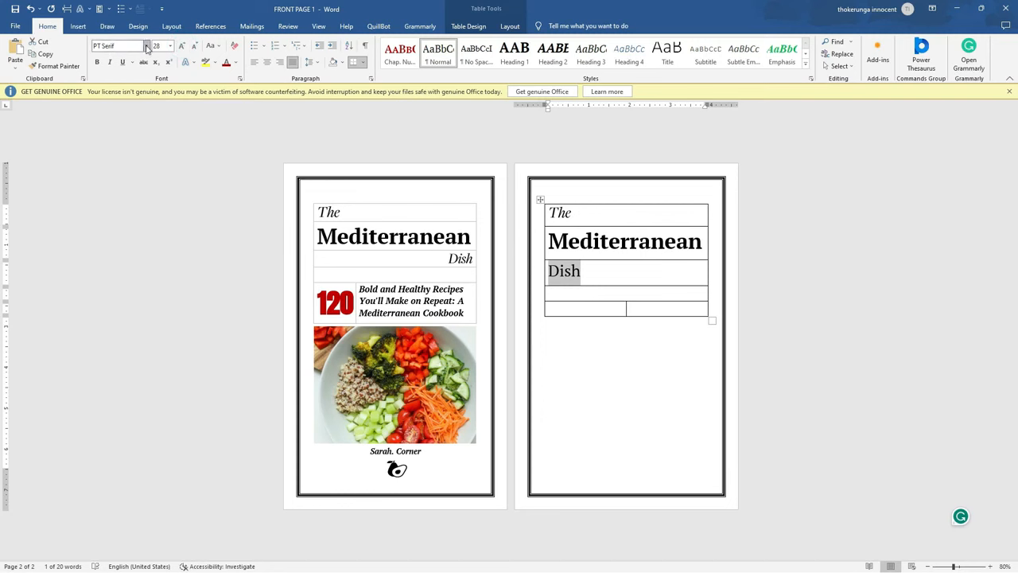
# - Apply the Freight font to "Dish" and reduce its size to 26, as on the sample cover
pyautogui.click(146, 47)
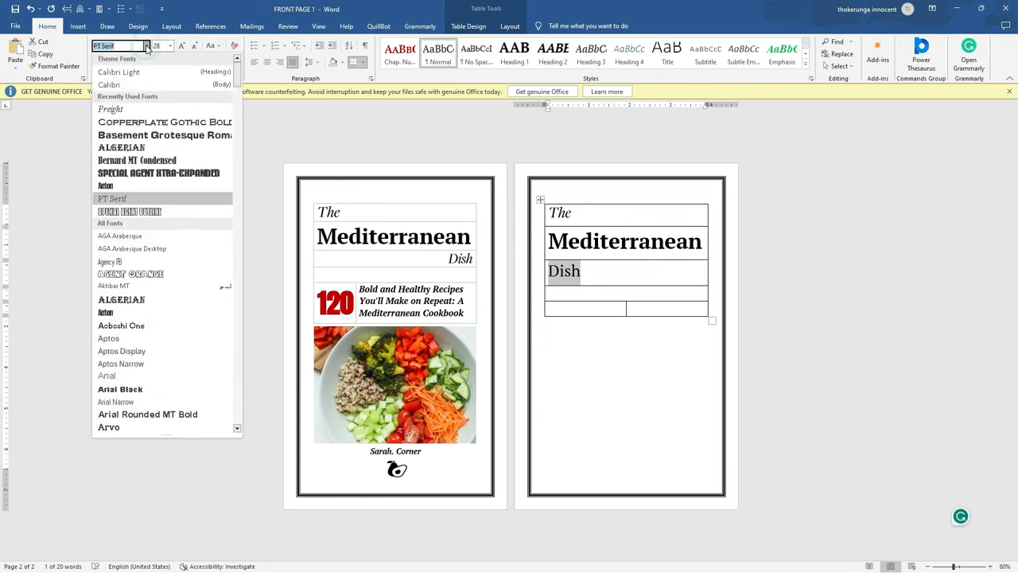
pyautogui.click(116, 110)
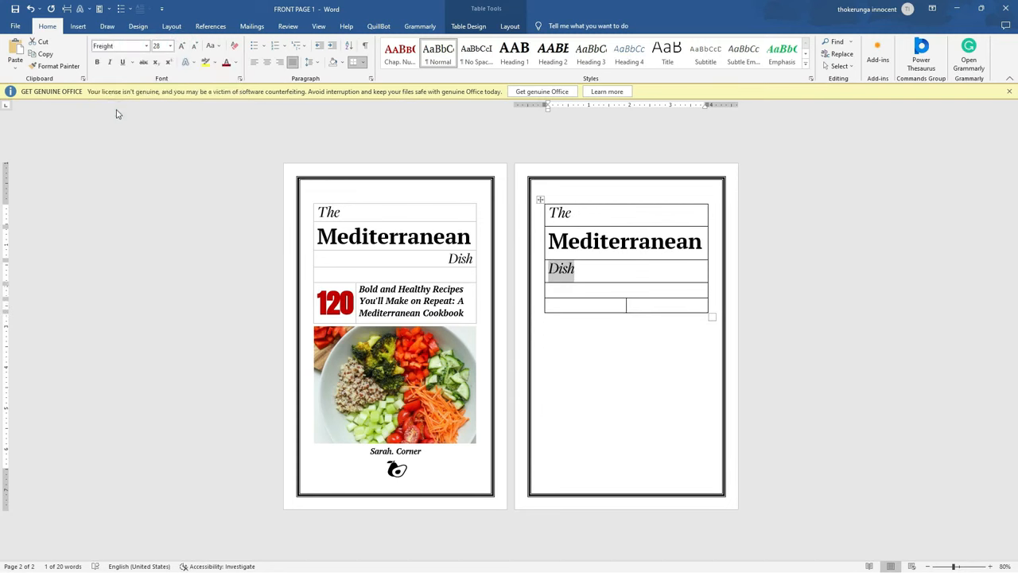
pyautogui.click(466, 261)
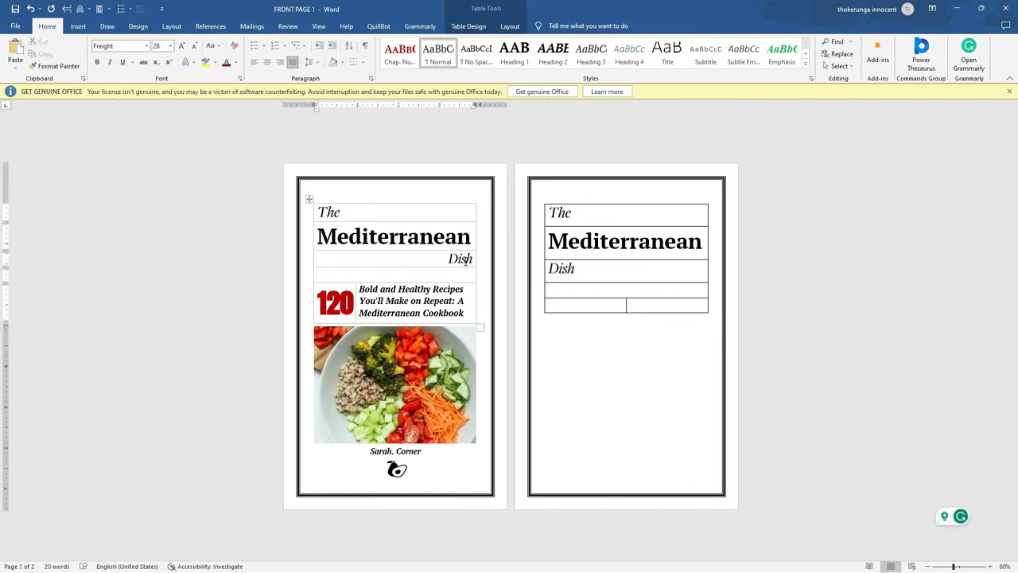
pyautogui.moveTo(584, 268); pyautogui.dragTo(546, 269)
pyautogui.click(195, 46)
pyautogui.click(195, 45)
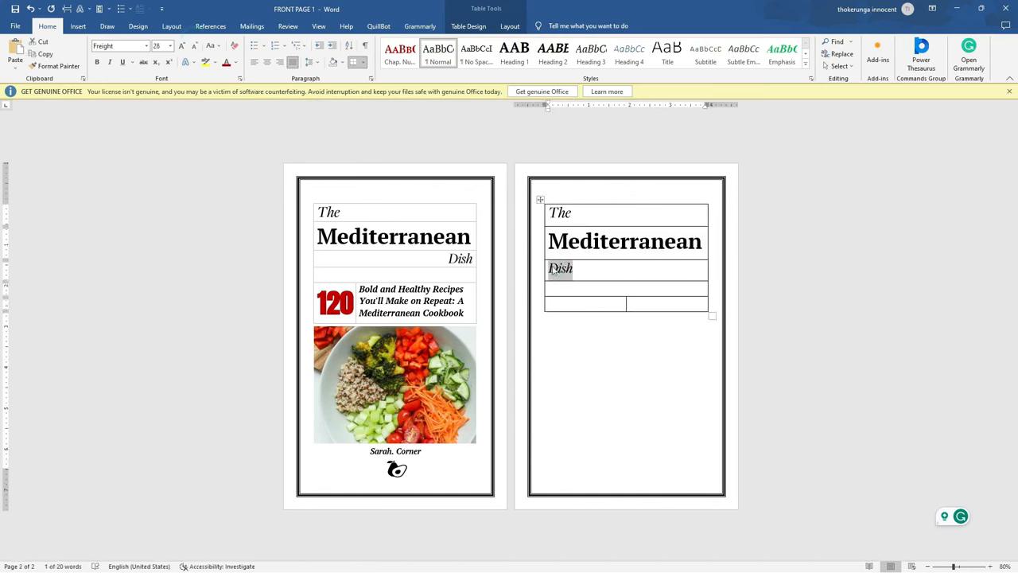
# - Right-align the word "Dish" within the third row
pyautogui.click(551, 270)
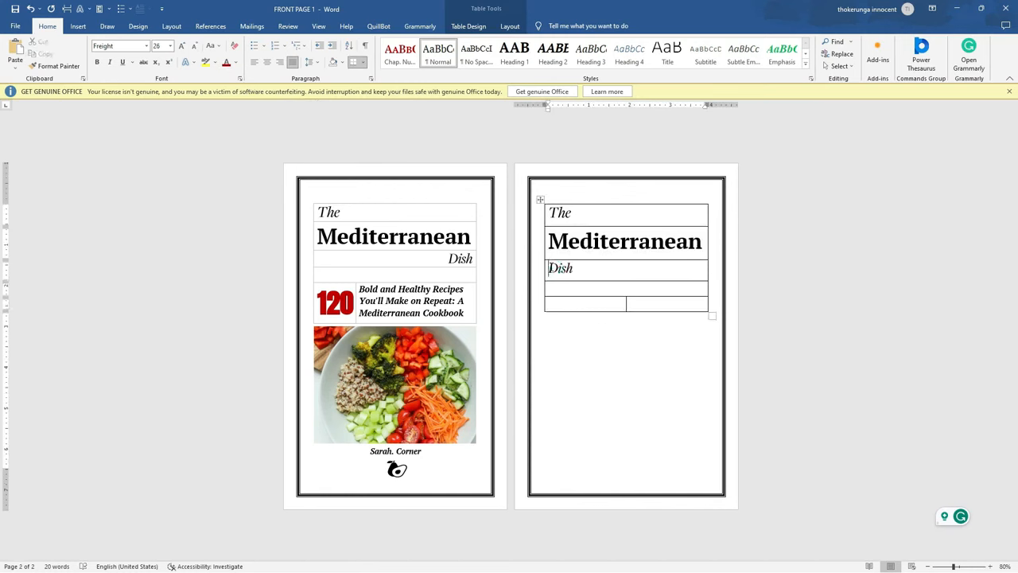
pyautogui.moveTo(574, 269); pyautogui.dragTo(545, 269)
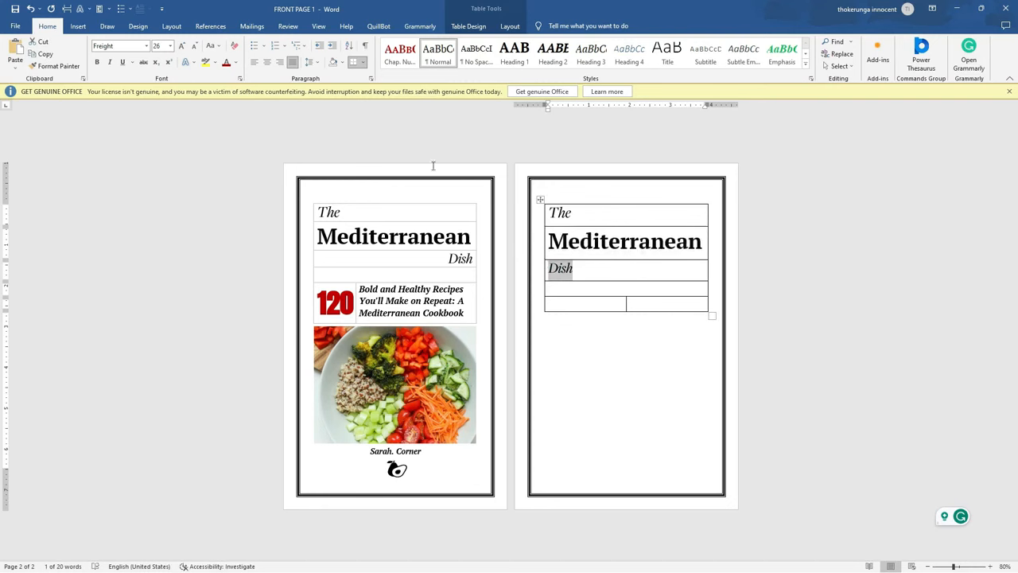
pyautogui.click(280, 62)
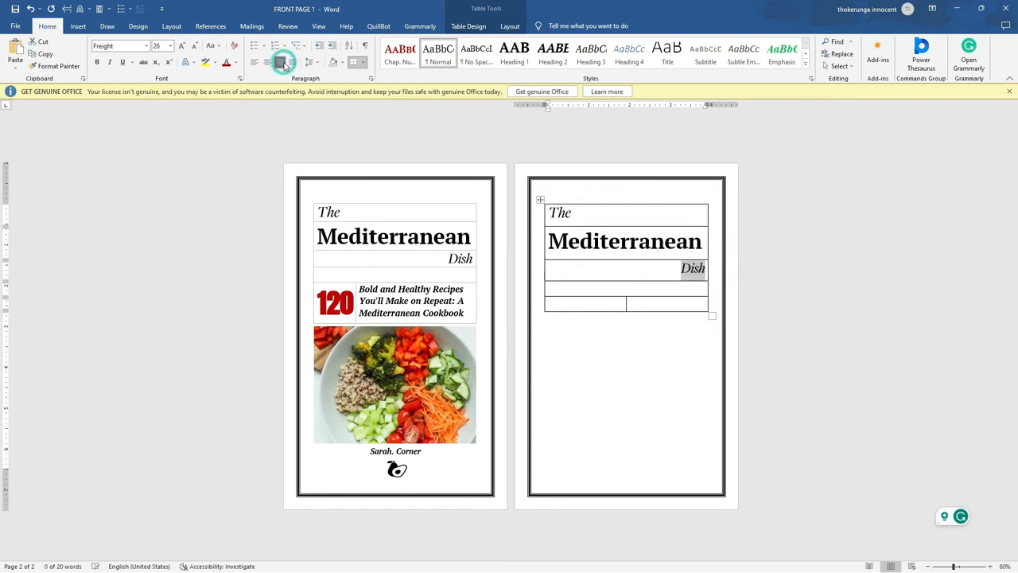
pyautogui.click(714, 277)
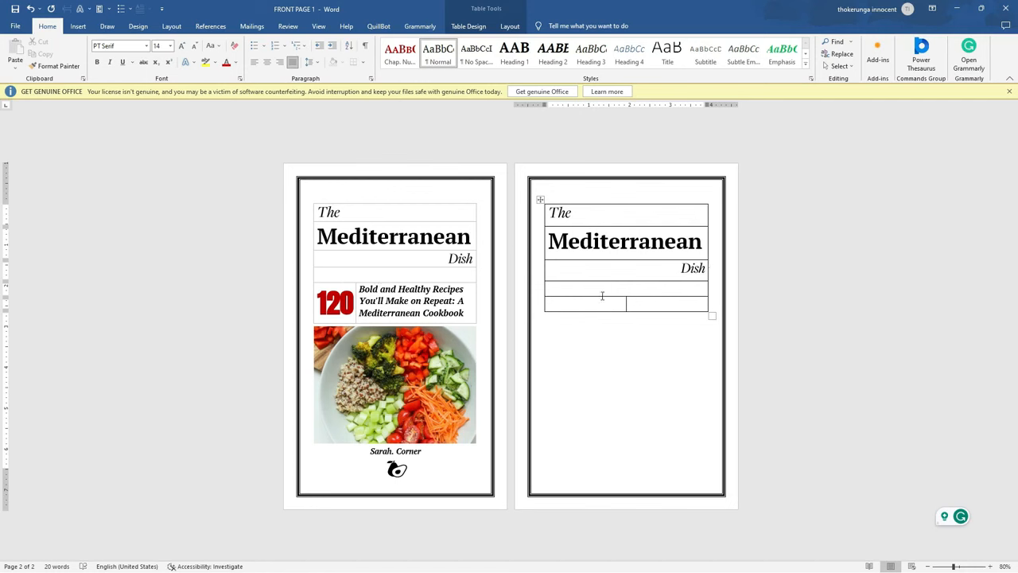
# - Enter "120" in the first cell of the table's bottom row
pyautogui.click(565, 304)
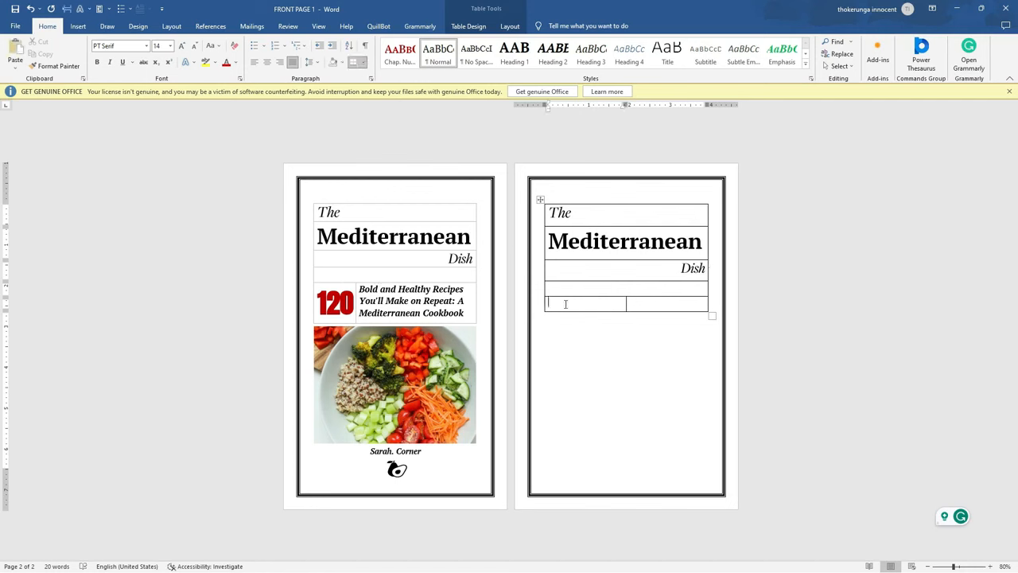
pyautogui.write('120')
pyautogui.doubleClick(556, 302)
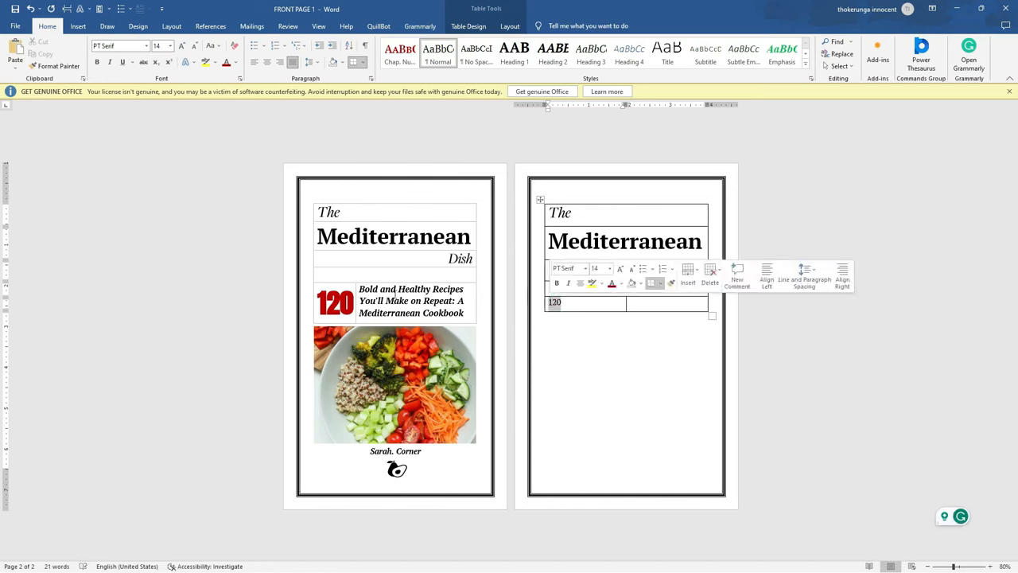
# - Check the font of "120" on the sample cover and apply Anton to the new "120"
pyautogui.click(334, 302)
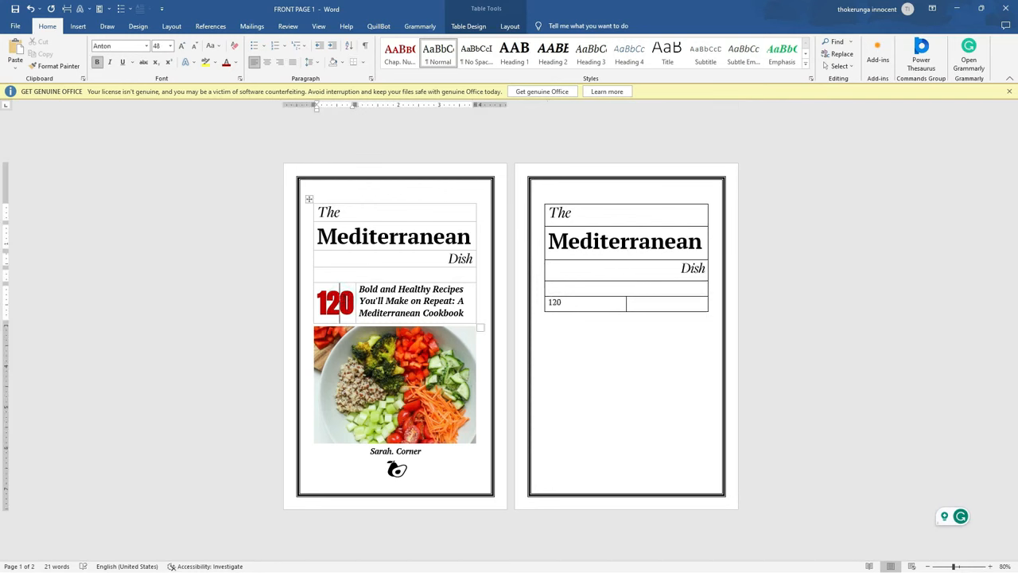
pyautogui.click(364, 231)
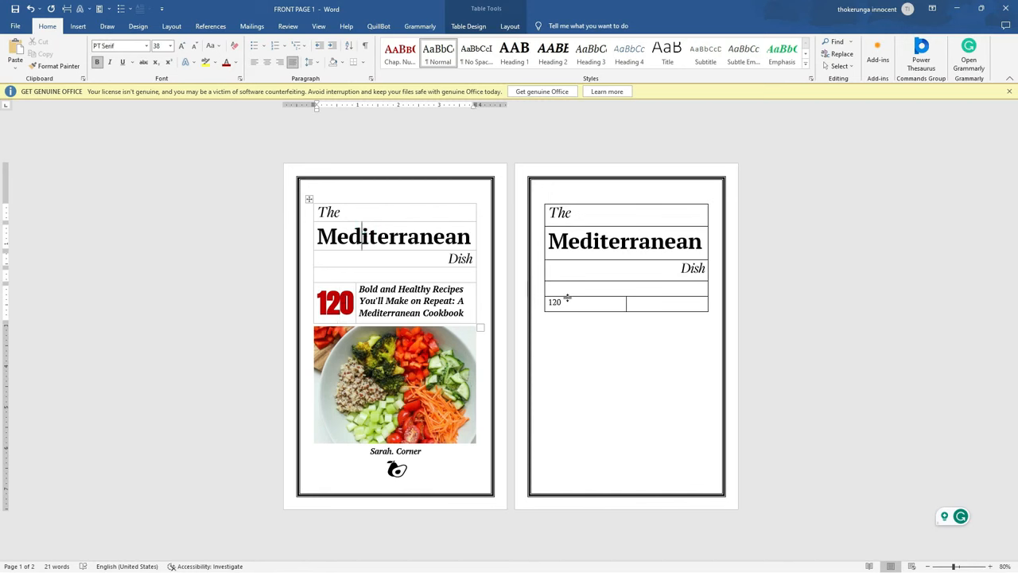
pyautogui.click(337, 298)
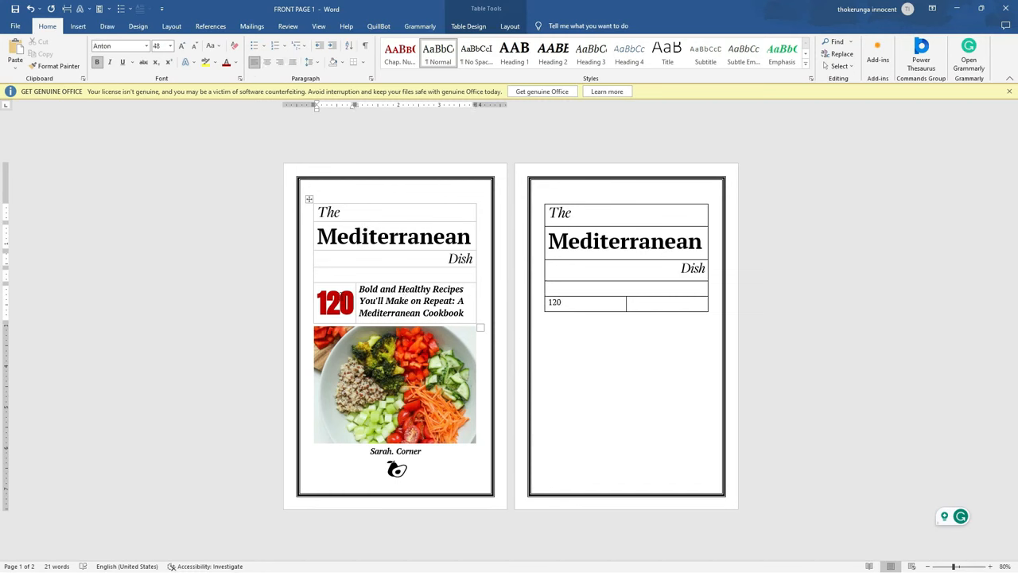
pyautogui.doubleClick(549, 302)
pyautogui.click(146, 45)
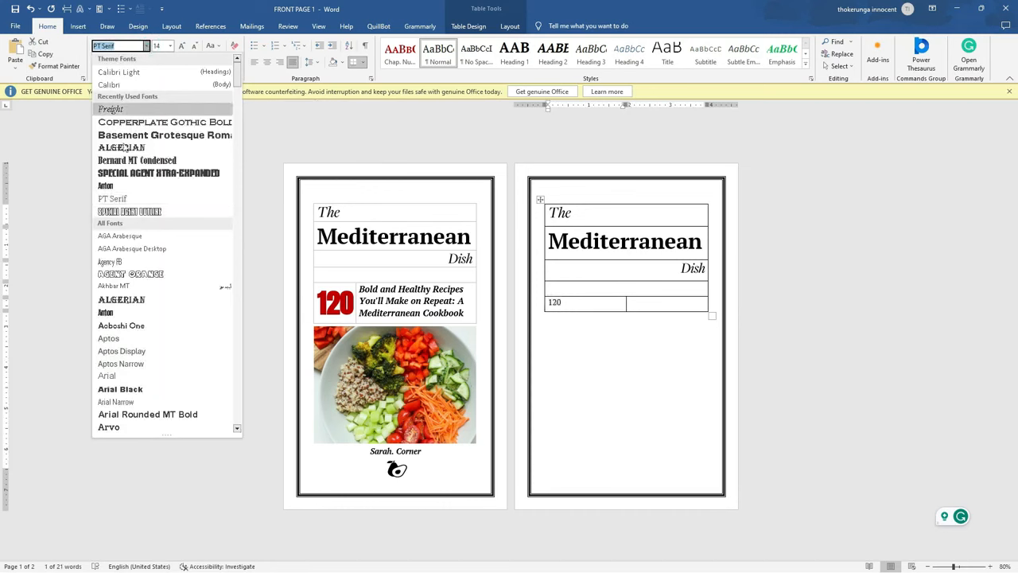
pyautogui.click(127, 313)
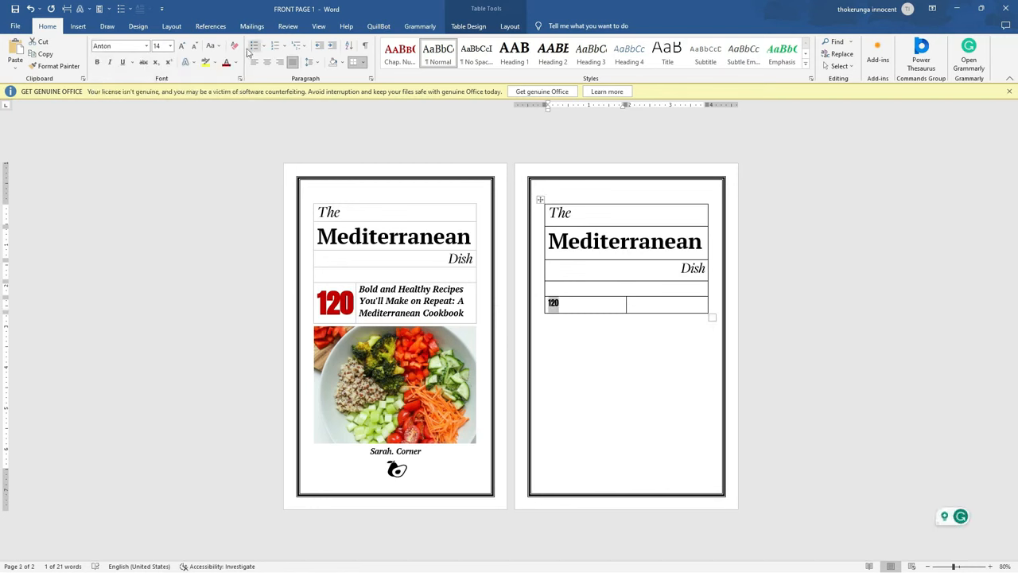
# - Increase the font size of "120" in the bottom row to 48
pyautogui.click(186, 46)
pyautogui.click(185, 45)
pyautogui.click(186, 45)
pyautogui.click(185, 45)
pyautogui.click(185, 45)
pyautogui.click(186, 45)
pyautogui.click(185, 45)
pyautogui.click(185, 46)
pyautogui.click(185, 45)
pyautogui.click(186, 46)
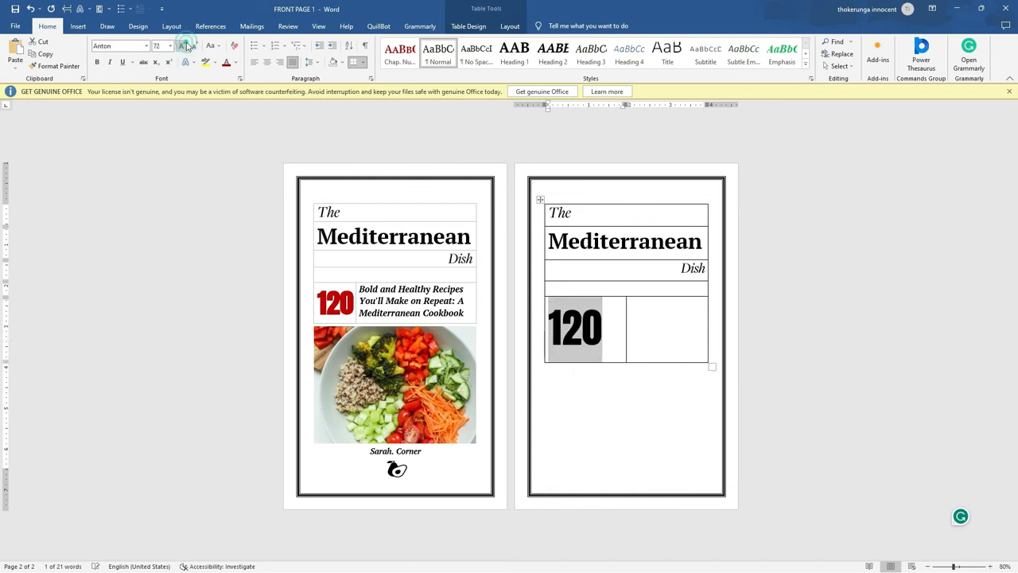
pyautogui.click(194, 46)
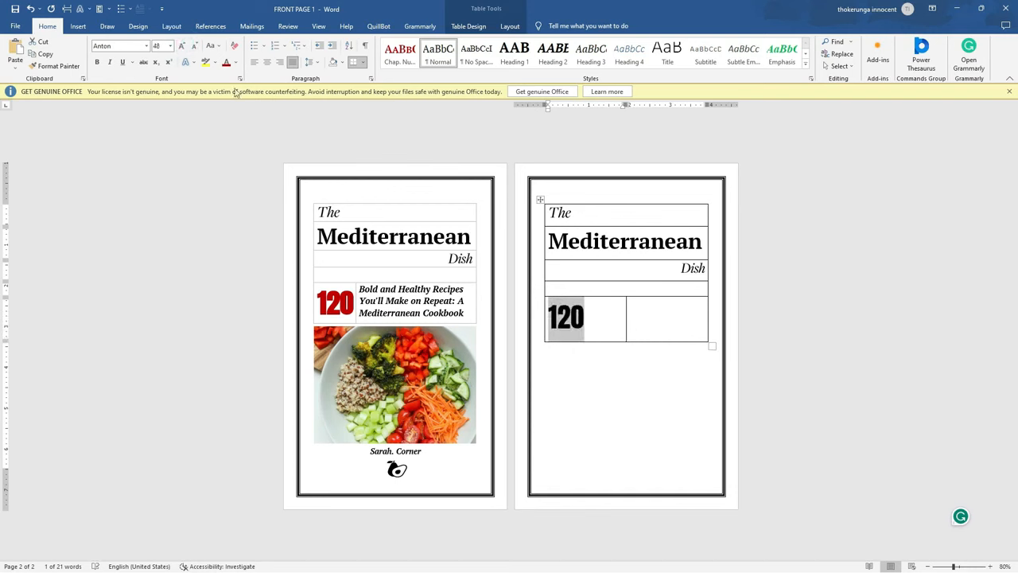
pyautogui.click(599, 375)
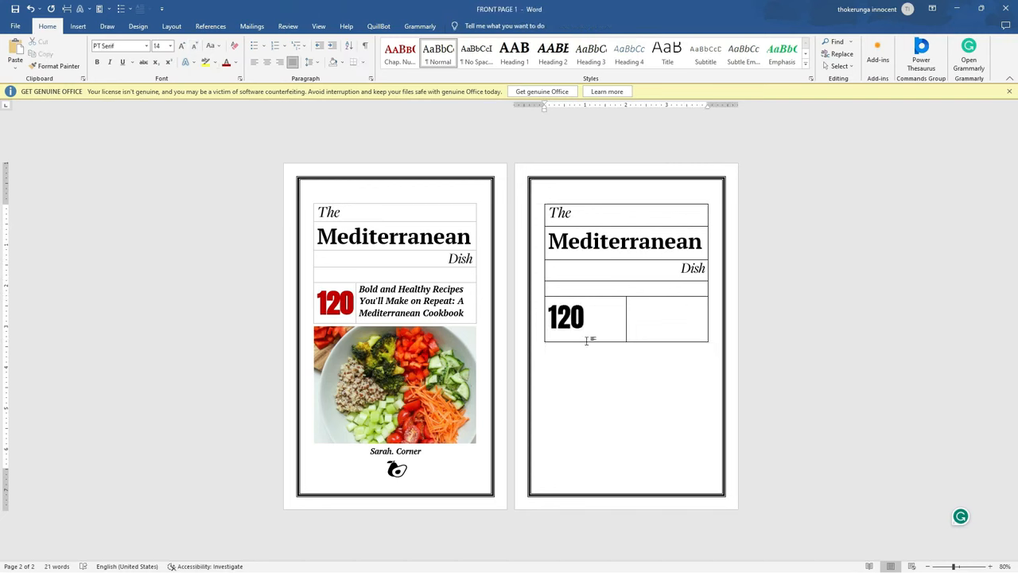
# - Color "120" with the standard dark red and narrow its cell to fit the number
pyautogui.click(590, 311)
pyautogui.moveTo(590, 310); pyautogui.dragTo(548, 315)
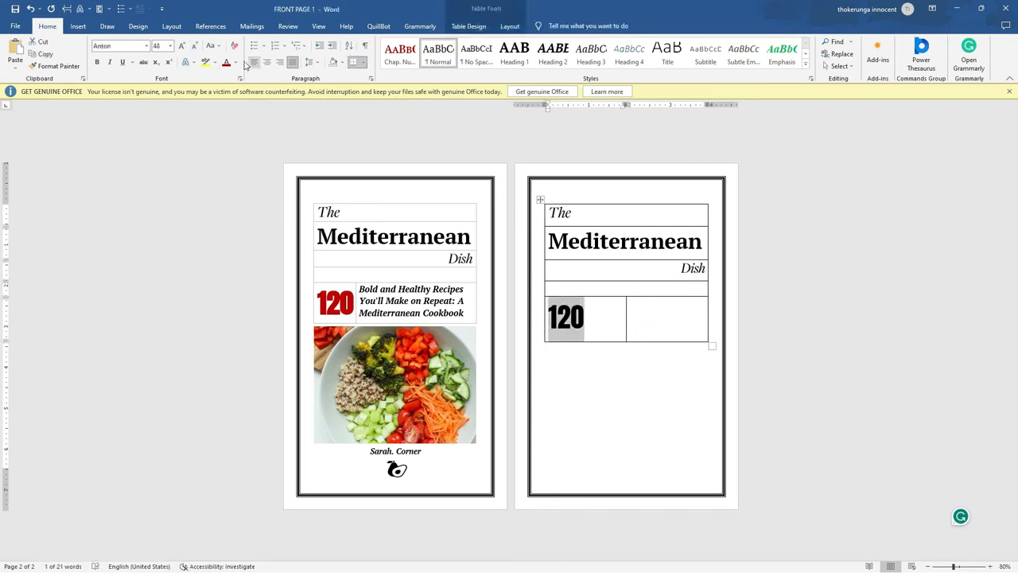
pyautogui.click(226, 64)
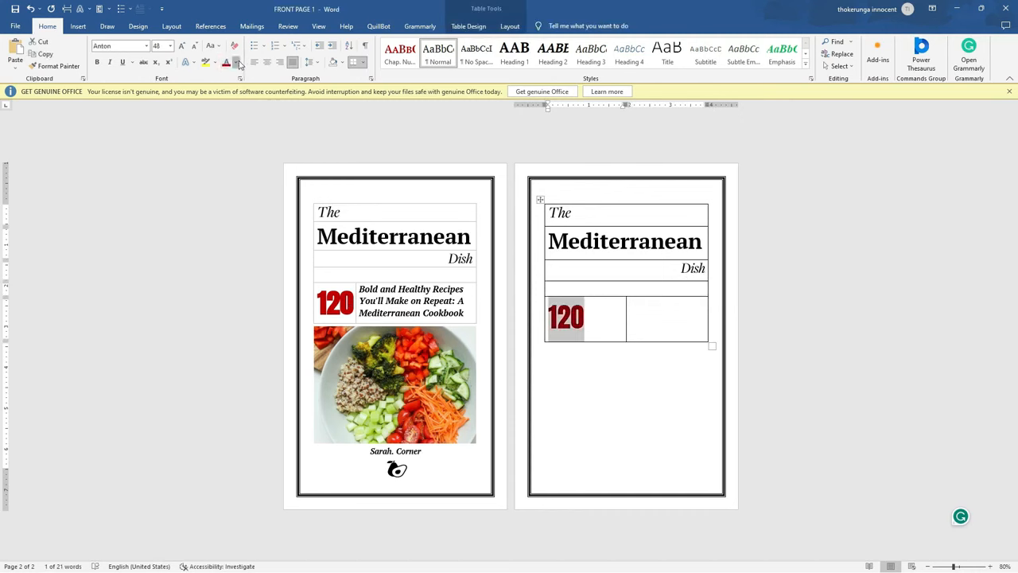
pyautogui.click(236, 62)
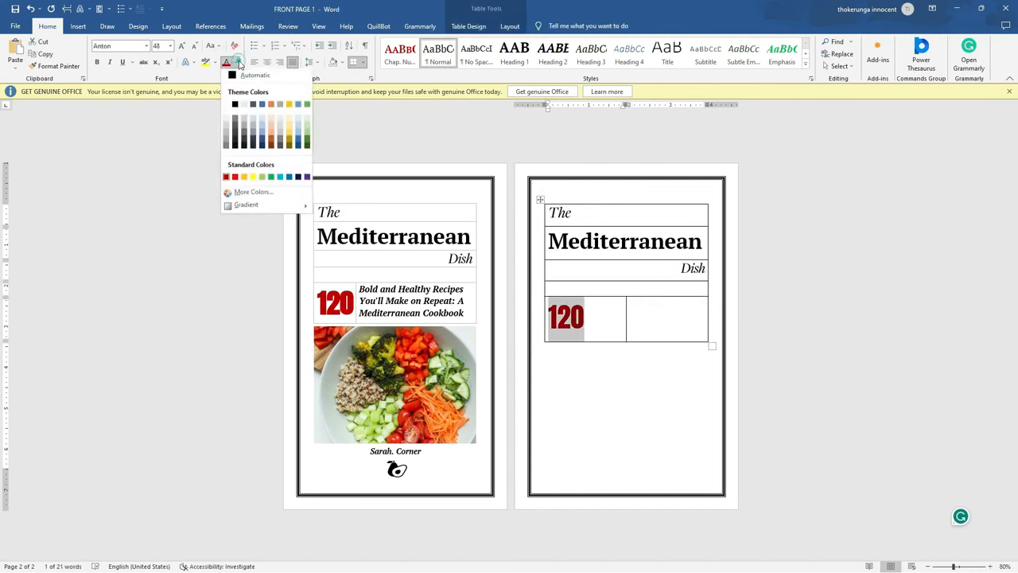
pyautogui.click(226, 178)
pyautogui.click(635, 402)
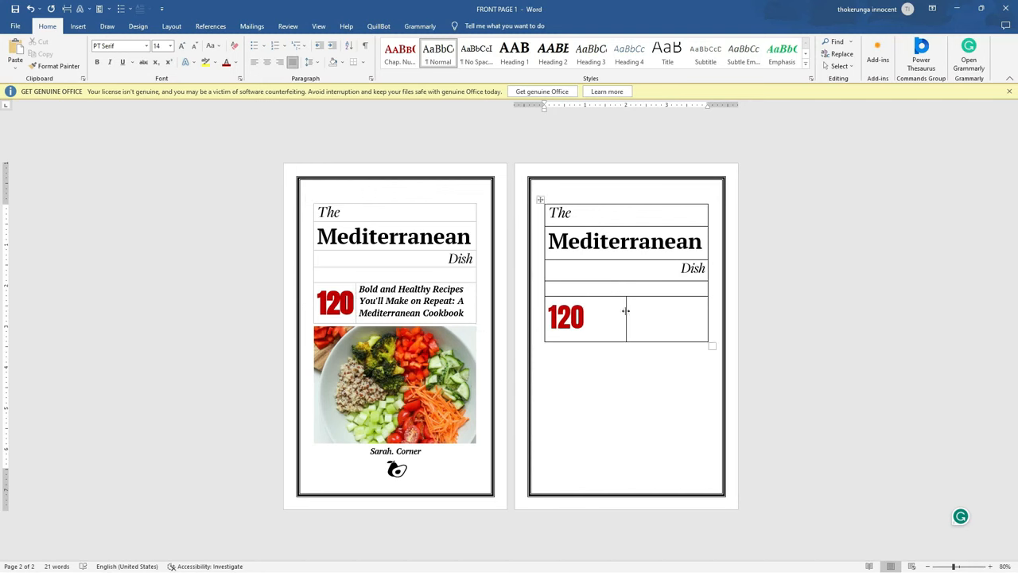
pyautogui.moveTo(625, 310); pyautogui.dragTo(586, 311)
# - Copy the subtitle "Bold and Healthy Recipes You'll Make on Repeat: A Mediterranean Cookbook" from the sample cover into the cell beside the new "120", keeping source formatting
pyautogui.moveTo(466, 312); pyautogui.dragTo(369, 291)
pyautogui.hotkey('ctrl', 'c')
pyautogui.rightClick(388, 296)
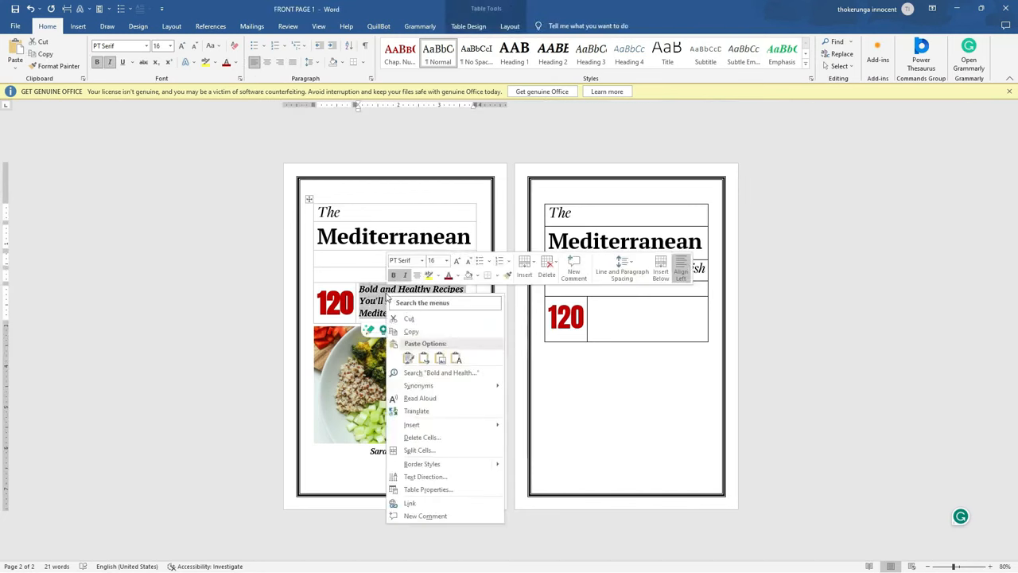
pyautogui.press('Escape')
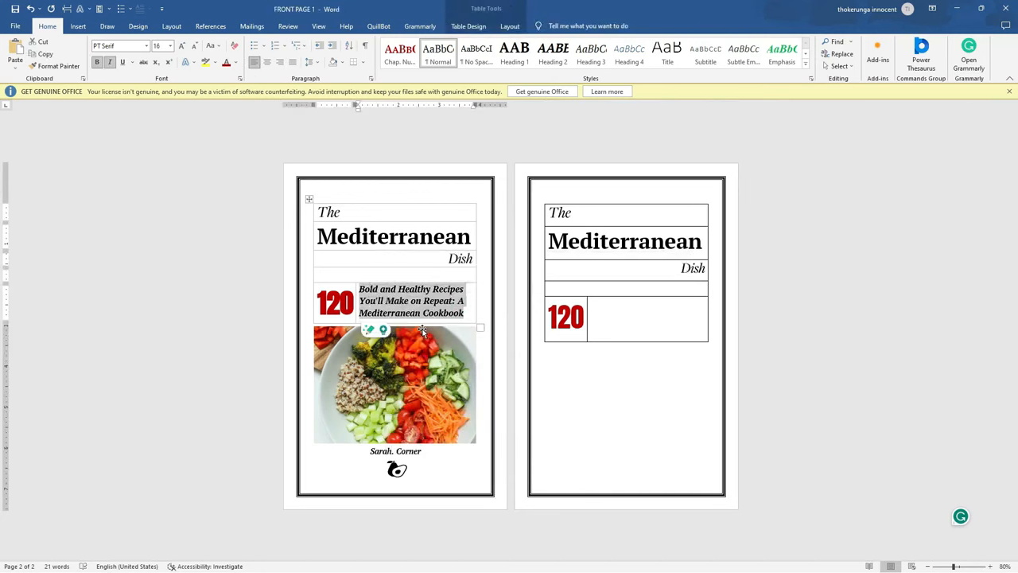
pyautogui.click(603, 305)
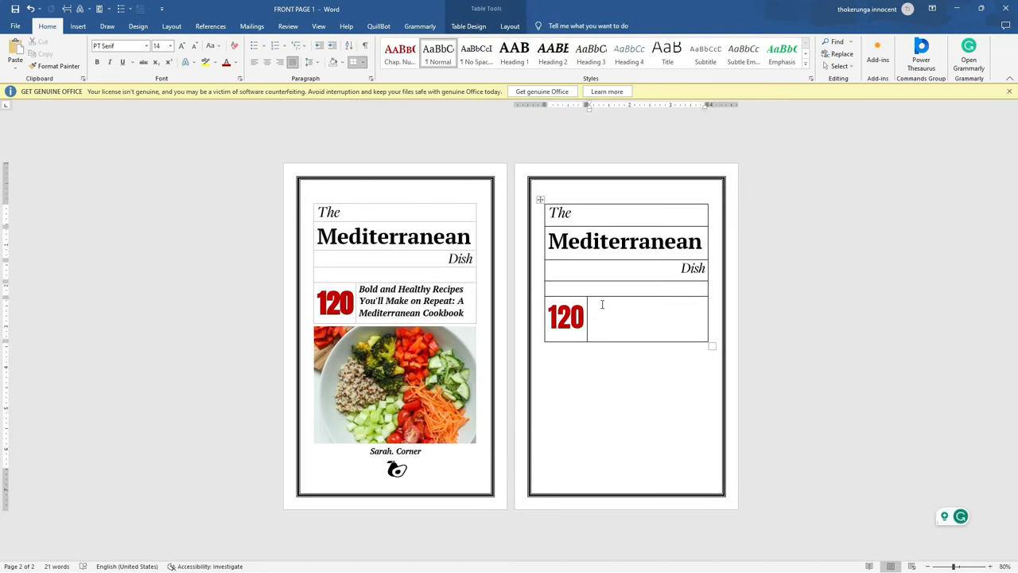
pyautogui.rightClick(602, 305)
pyautogui.click(673, 370)
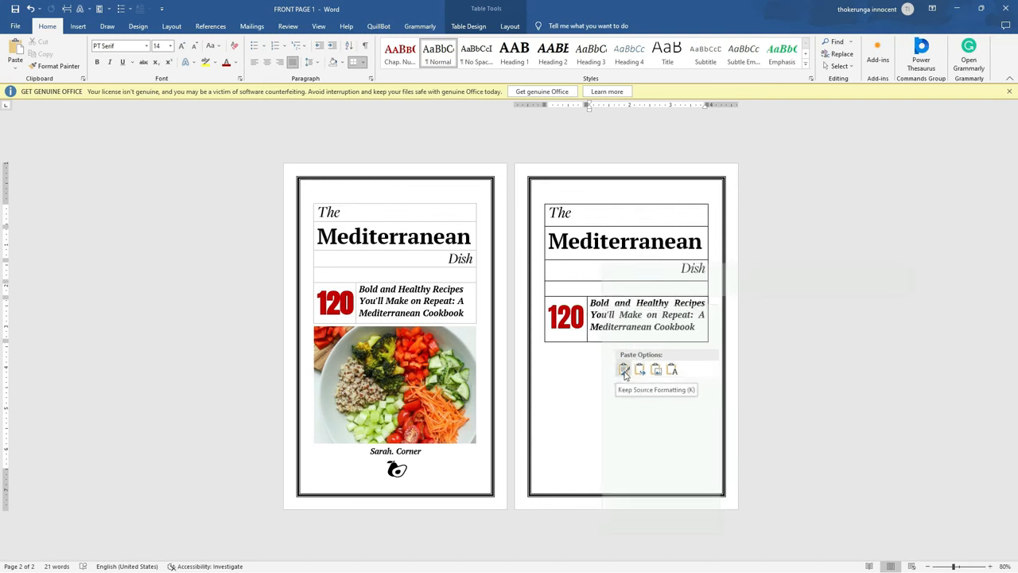
pyautogui.click(624, 371)
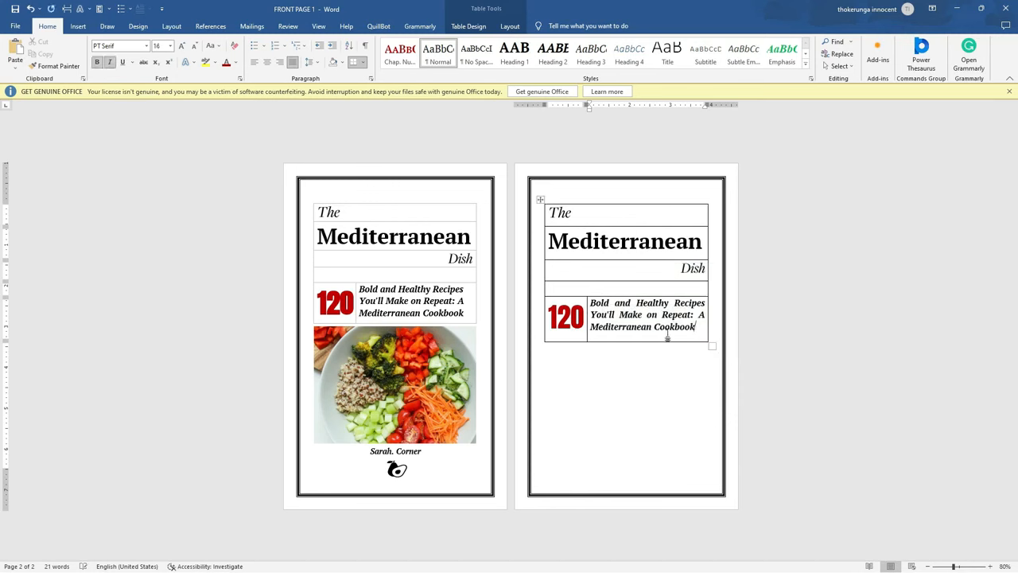
# - Set the paragraph spacing after to 0 pt for both cells of the new table's bottom row
pyautogui.moveTo(689, 335); pyautogui.dragTo(581, 336)
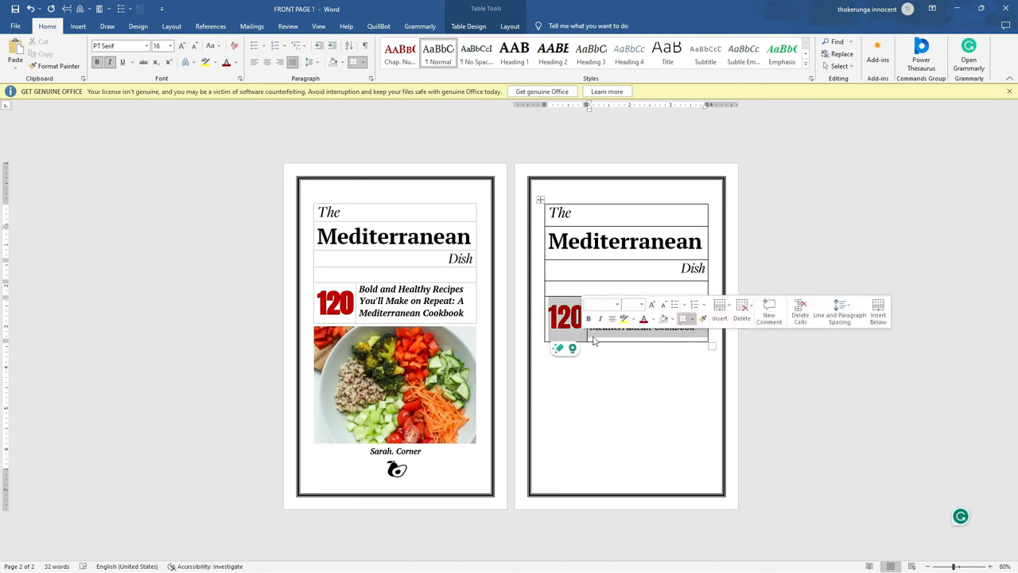
pyautogui.click(319, 66)
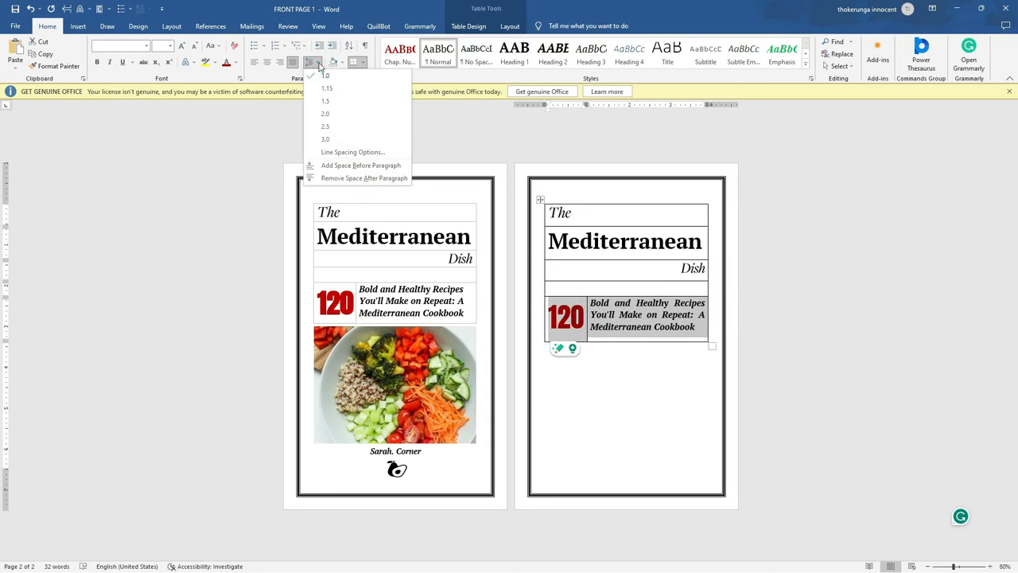
pyautogui.click(319, 66)
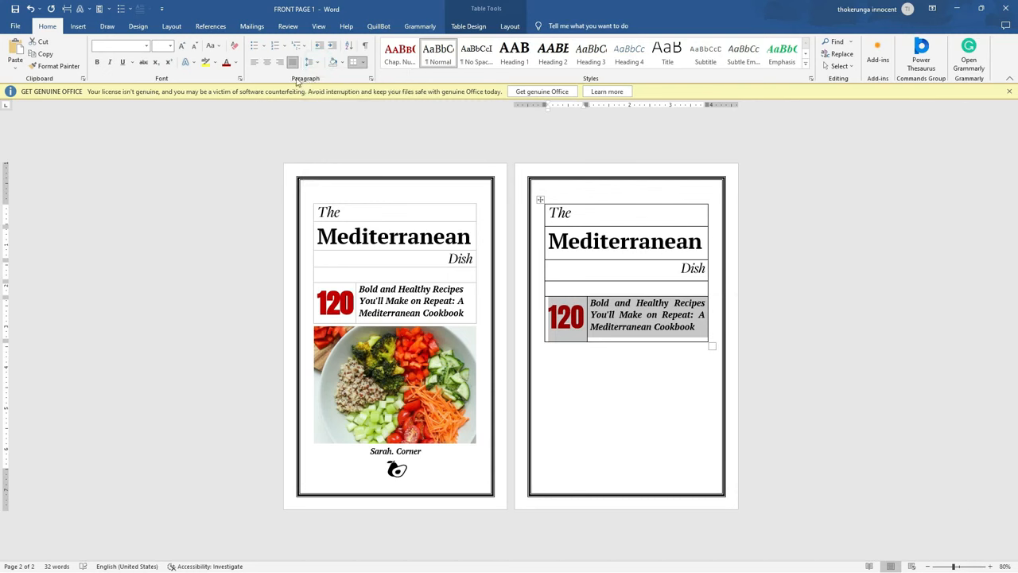
pyautogui.click(321, 62)
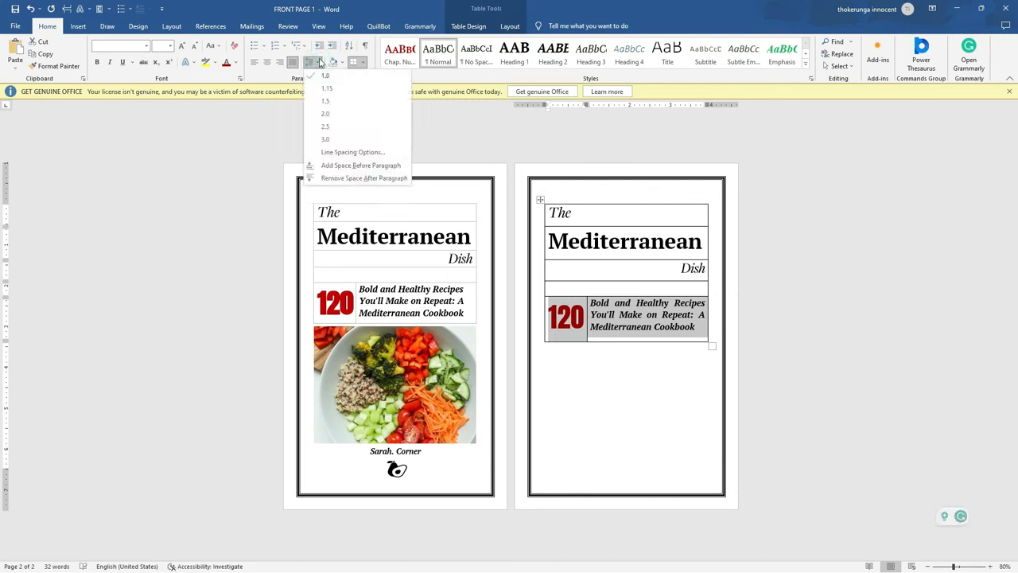
pyautogui.click(321, 62)
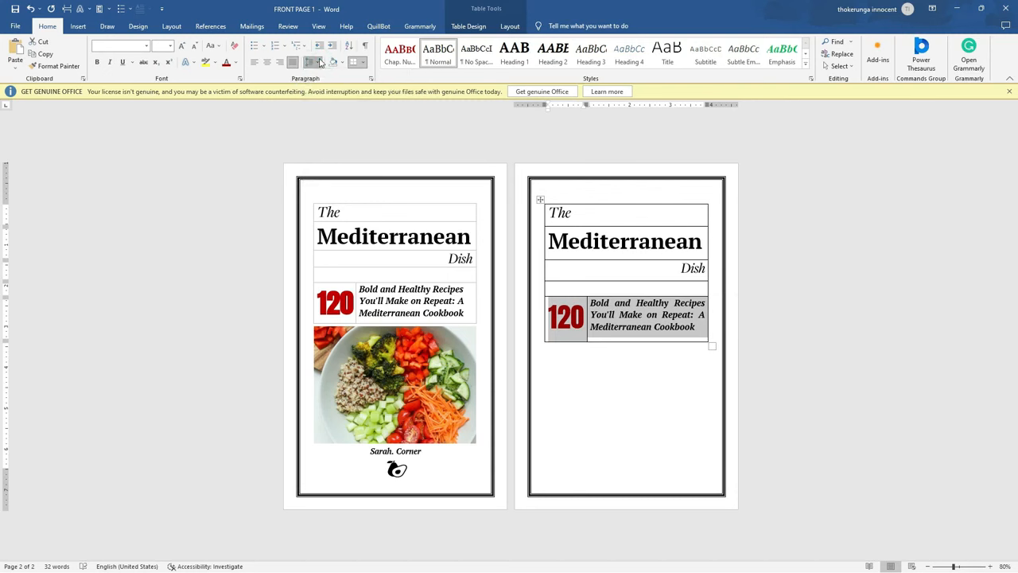
pyautogui.click(320, 62)
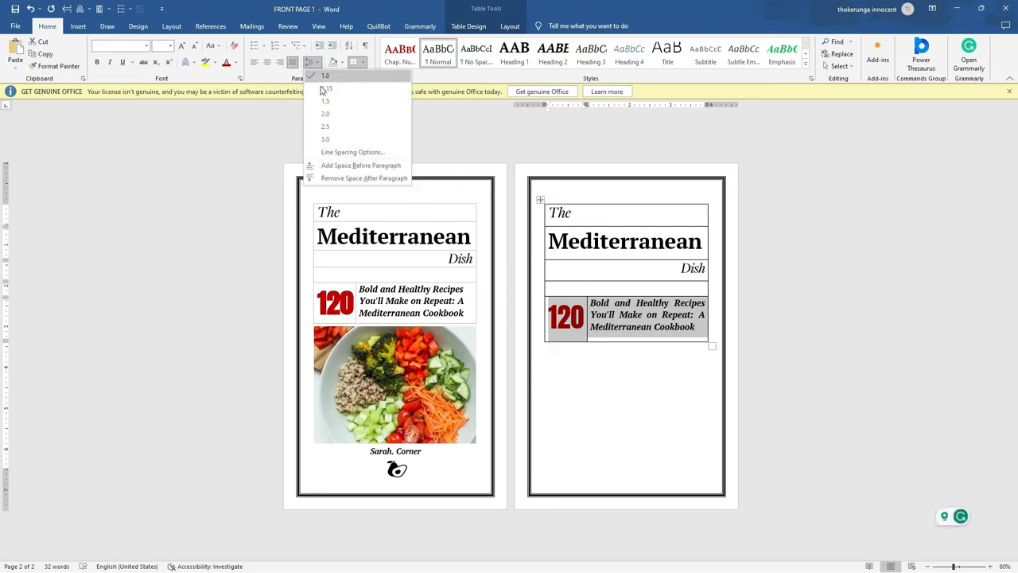
pyautogui.click(342, 153)
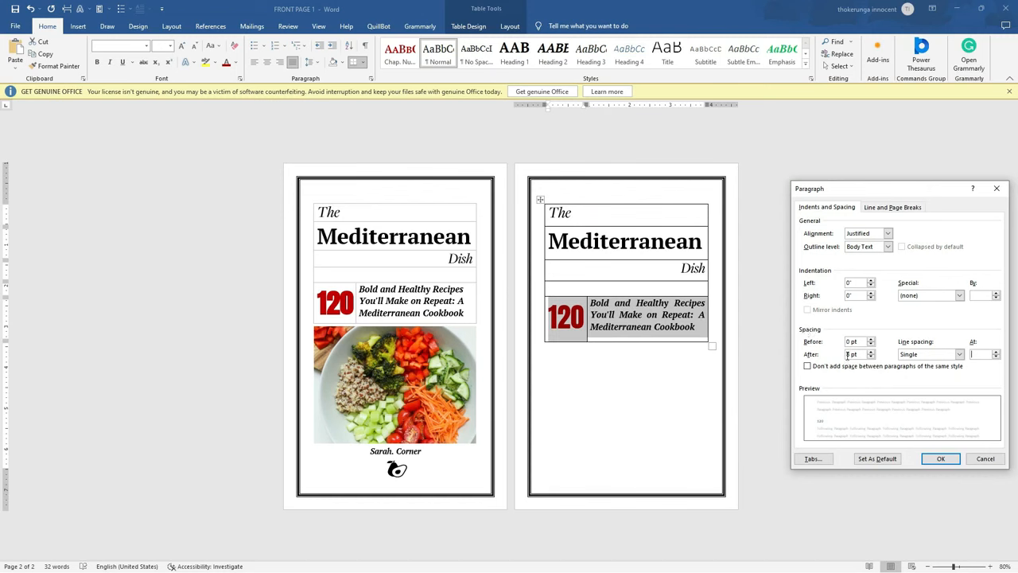
pyautogui.click(871, 357)
pyautogui.click(871, 357)
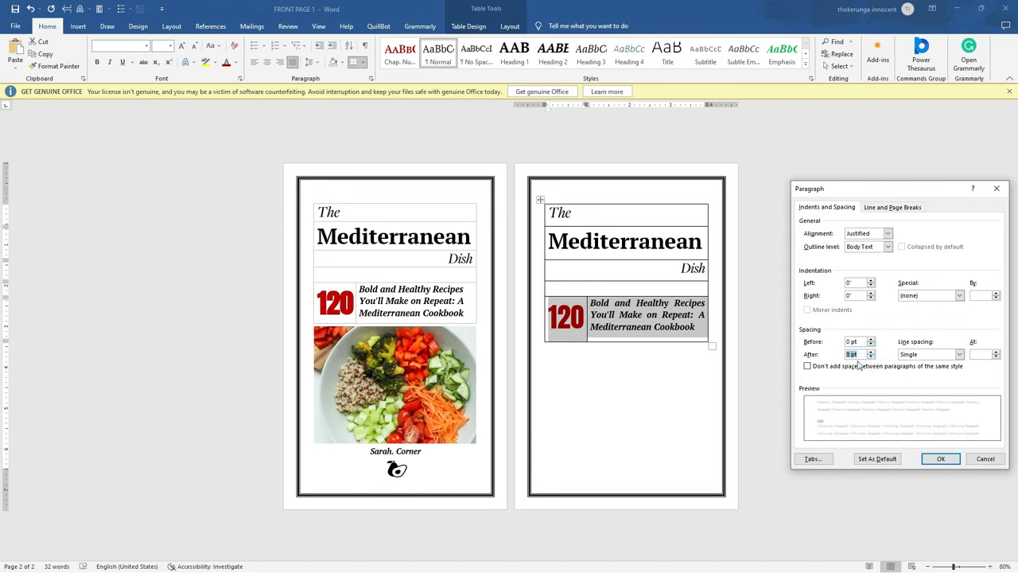
pyautogui.click(938, 457)
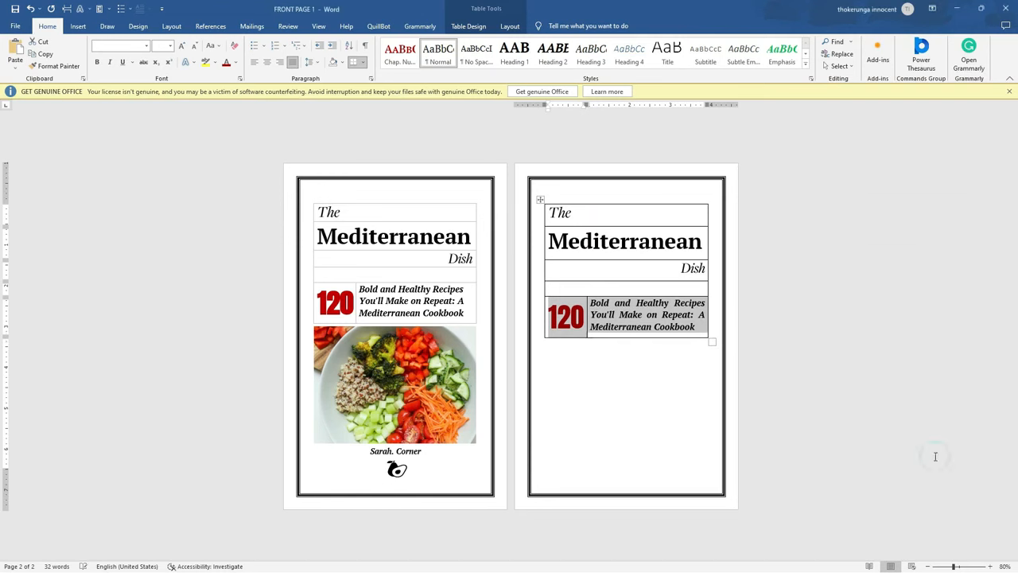
pyautogui.click(617, 364)
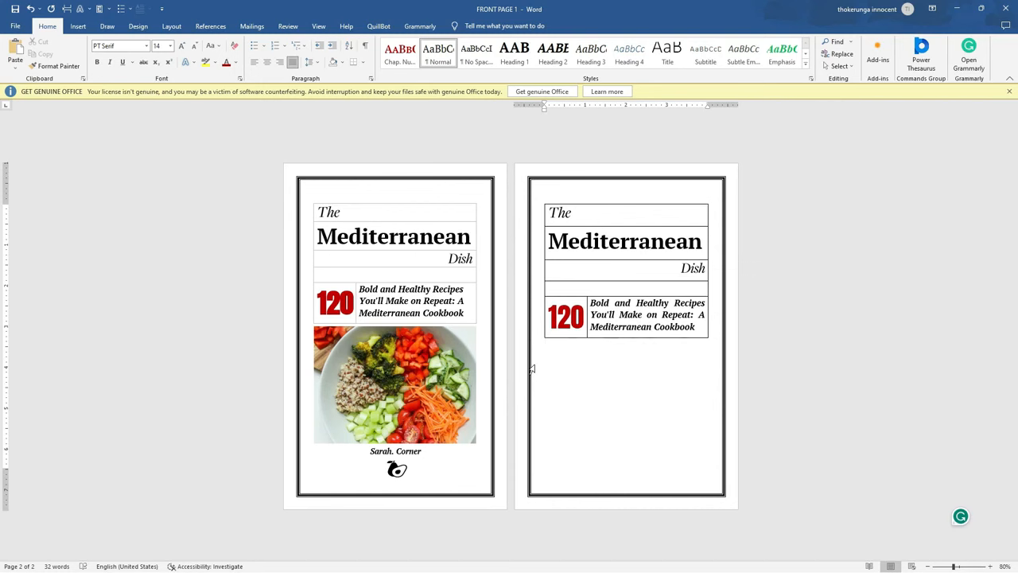
# - Draw a rectangle as wide as the table just below it on the second page, as the photo area
pyautogui.click(78, 26)
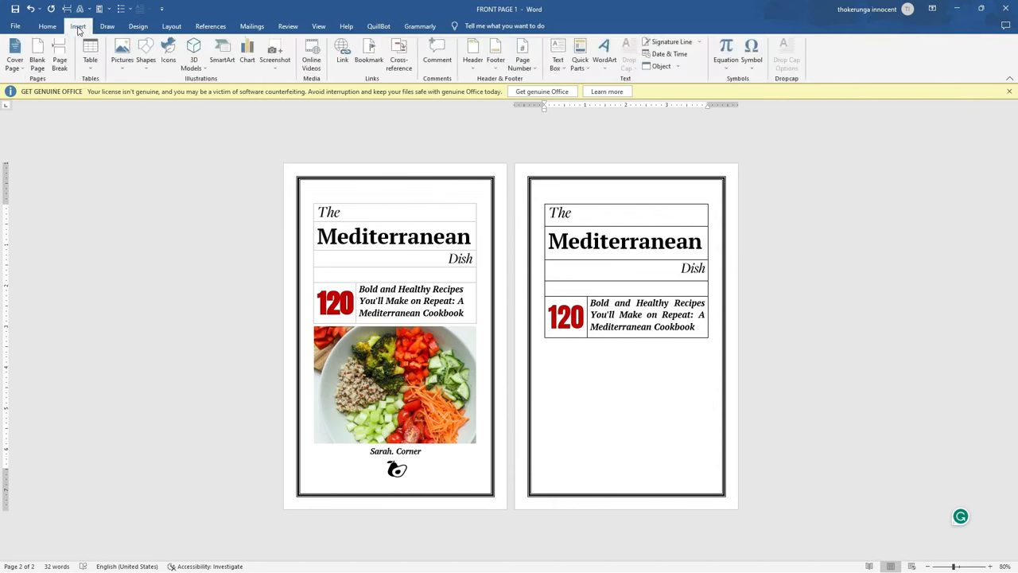
pyautogui.click(147, 63)
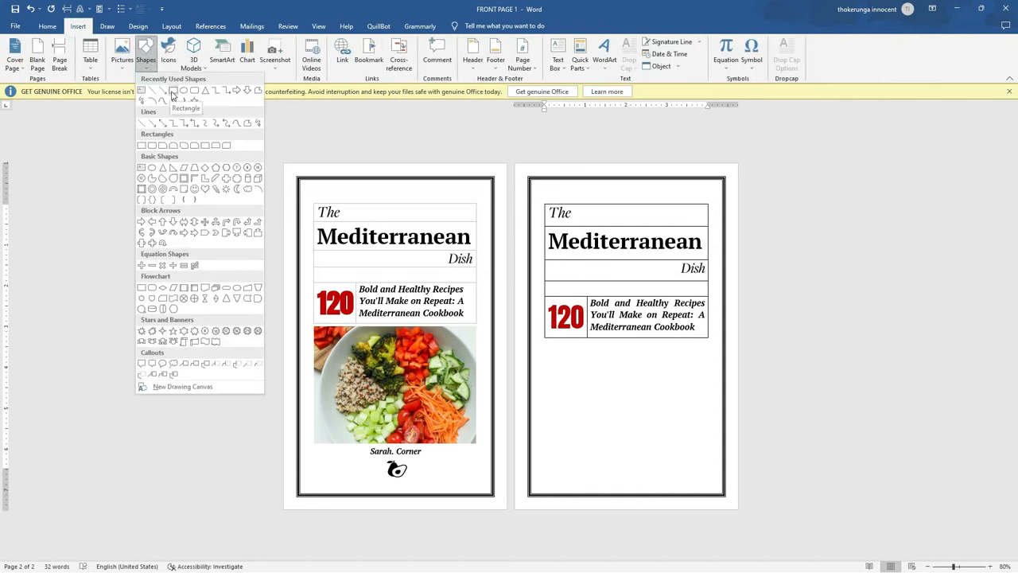
pyautogui.click(173, 96)
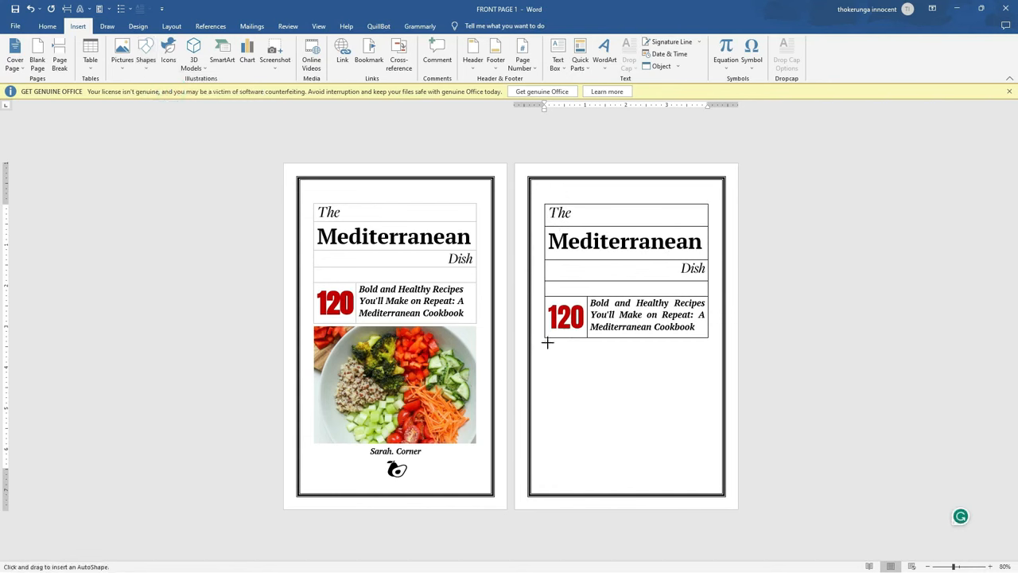
pyautogui.moveTo(546, 343)
pyautogui.mouseDown()
pyautogui.moveTo(553, 382)
pyautogui.moveTo(586, 432)
pyautogui.moveTo(708, 443)
pyautogui.mouseUp()
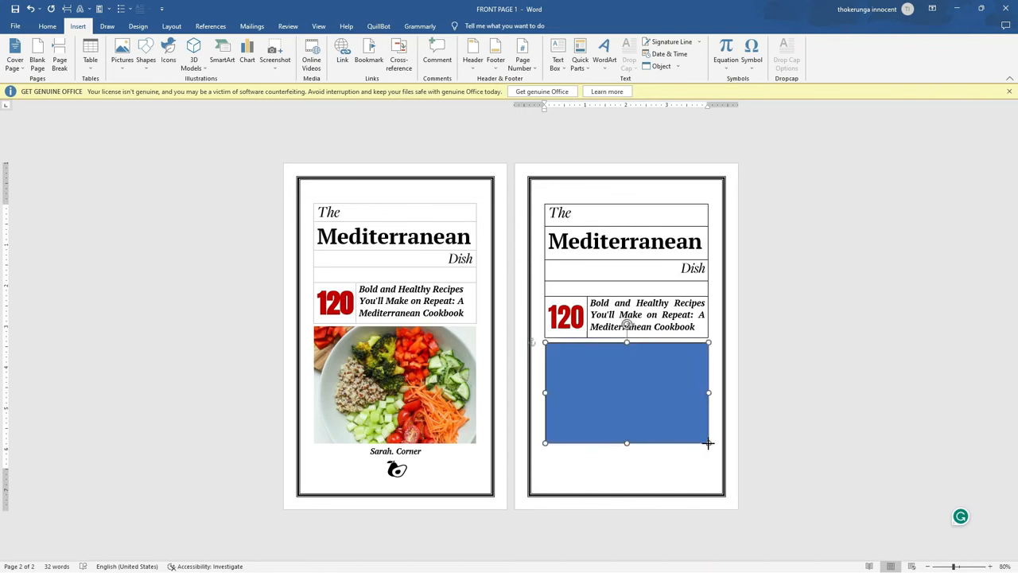
pyautogui.click(719, 393)
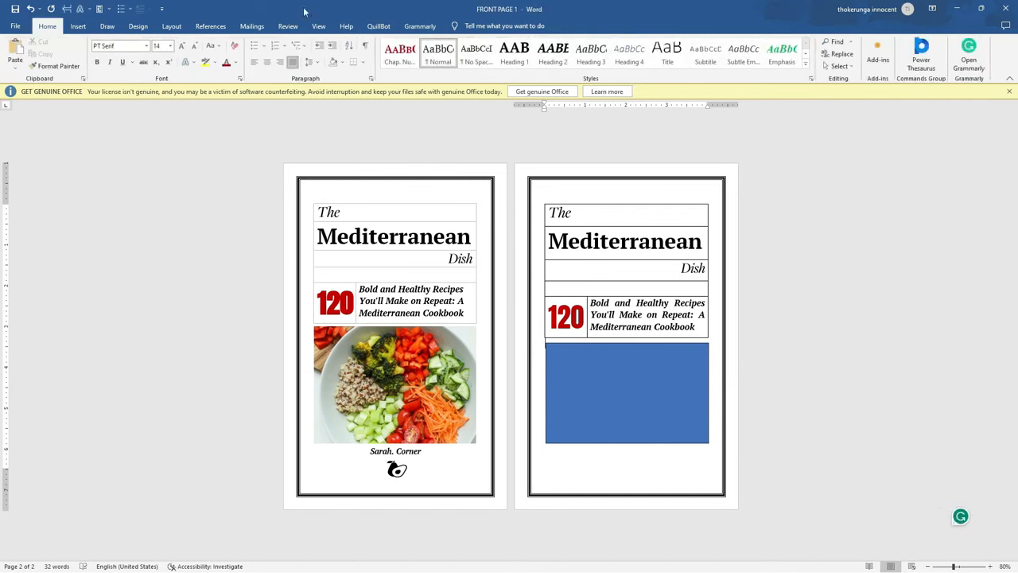
# - Show the gridlines and align the rectangle's side edges with the page margins
pyautogui.click(318, 27)
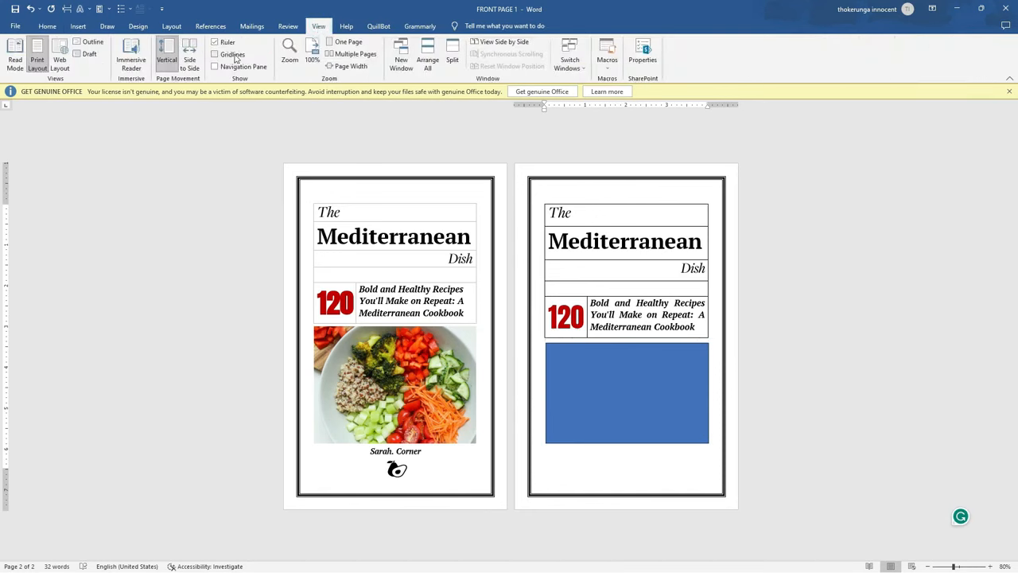
pyautogui.click(216, 54)
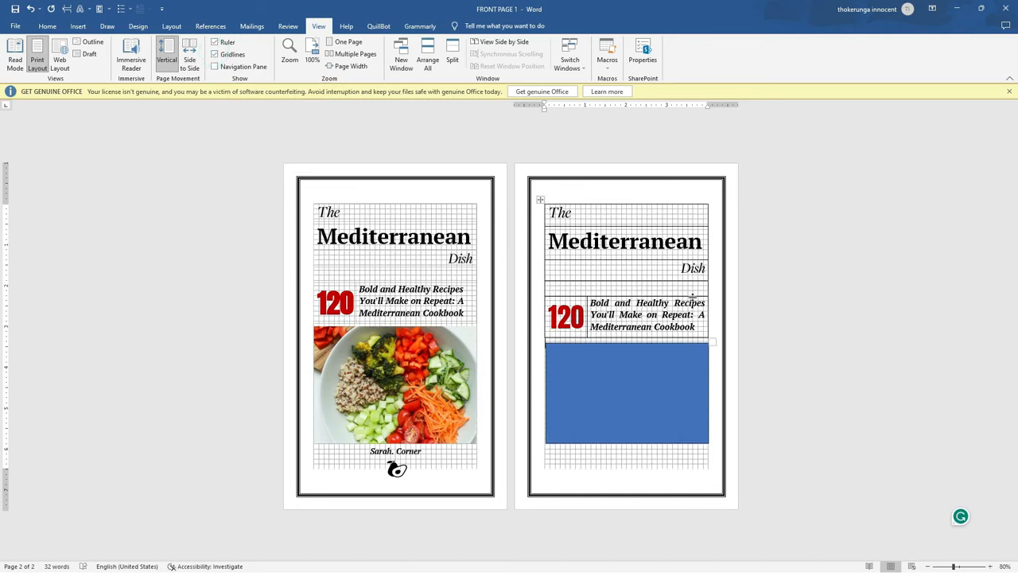
pyautogui.click(566, 369)
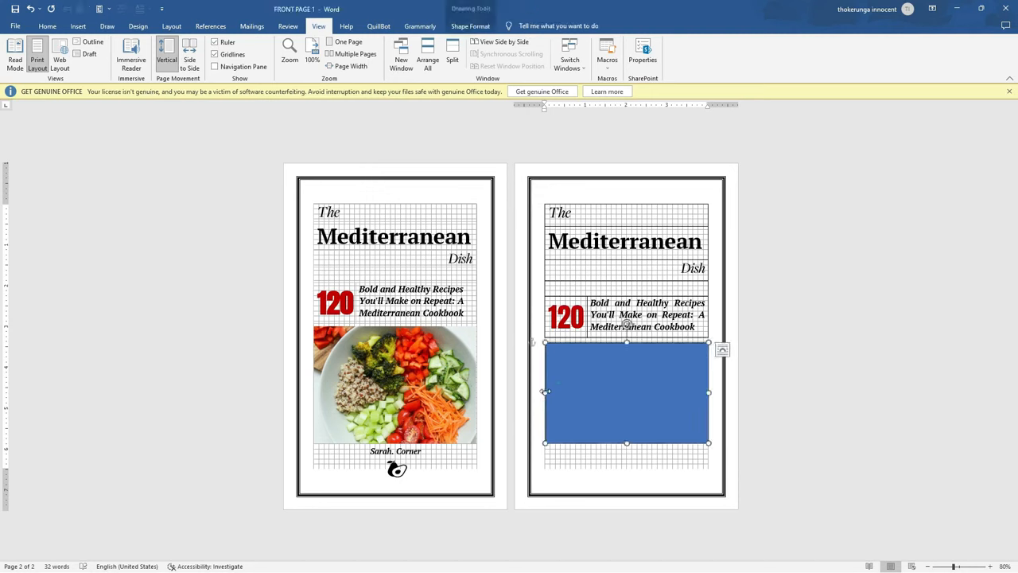
pyautogui.moveTo(542, 390); pyautogui.dragTo(542, 390)
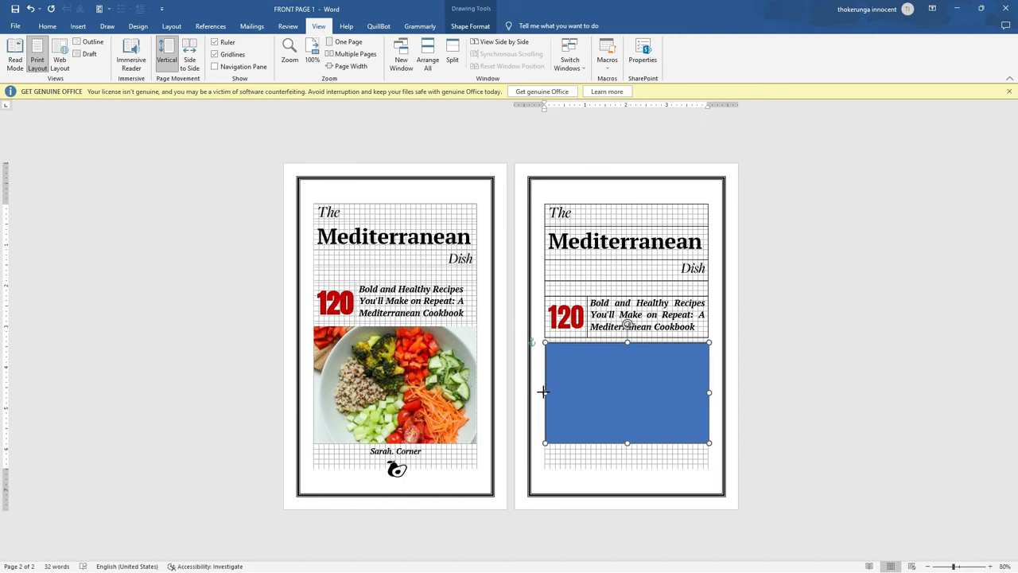
pyautogui.moveTo(542, 391); pyautogui.dragTo(545, 392)
pyautogui.click(610, 459)
pyautogui.click(609, 411)
pyautogui.moveTo(615, 412); pyautogui.dragTo(628, 413)
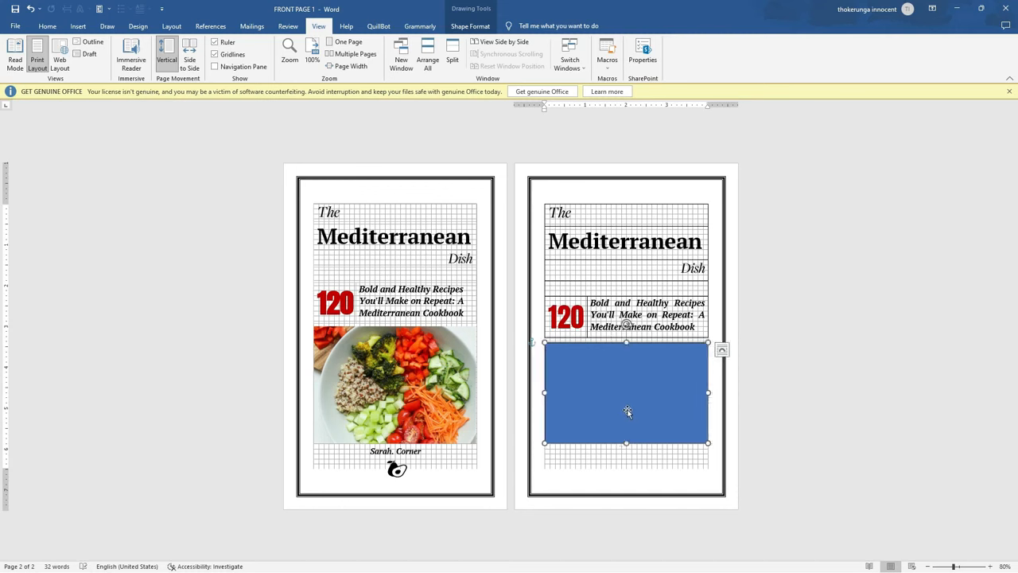
# - Set the rectangle's text wrapping to Behind Text
pyautogui.click(721, 351)
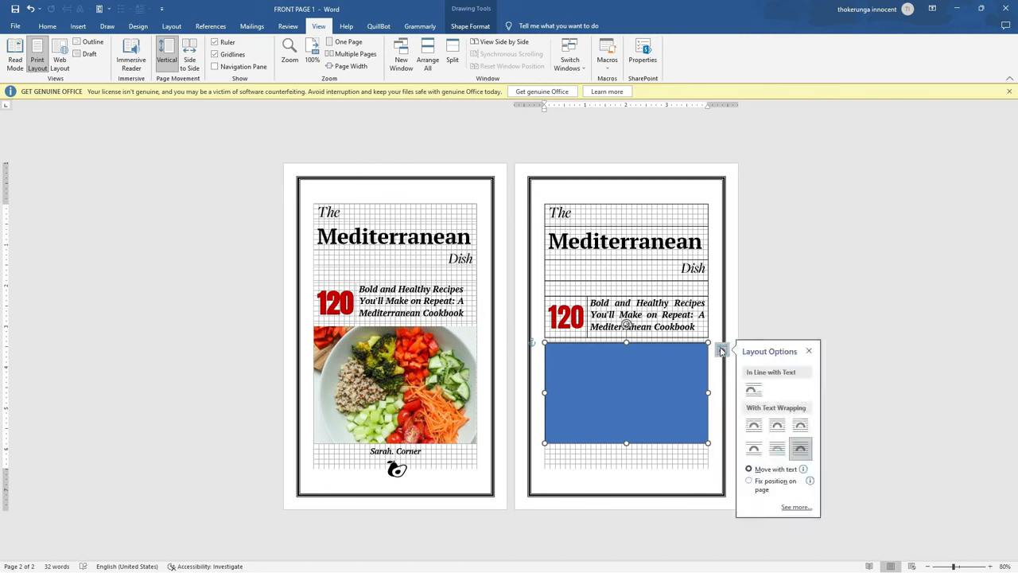
pyautogui.click(774, 451)
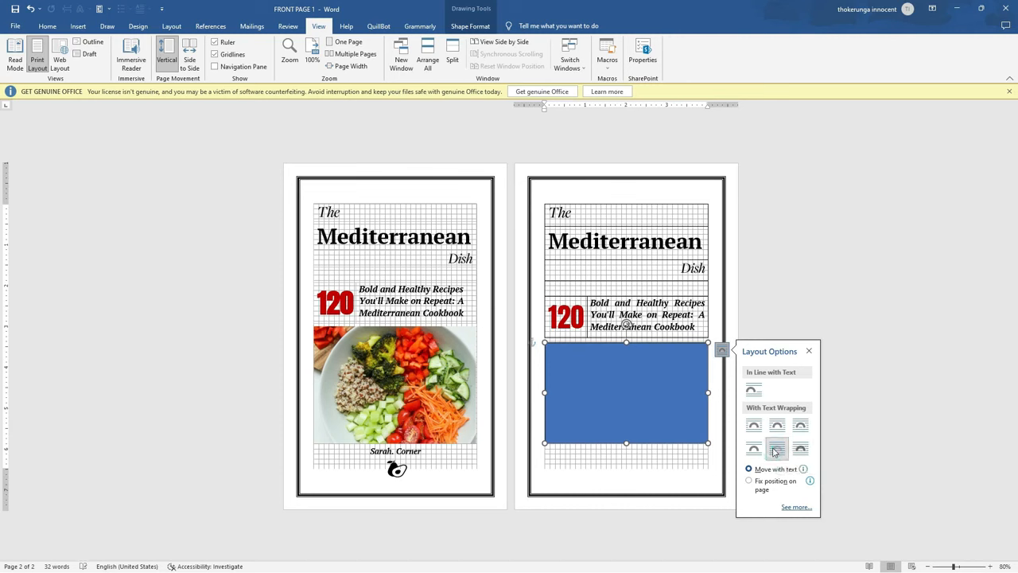
pyautogui.click(702, 456)
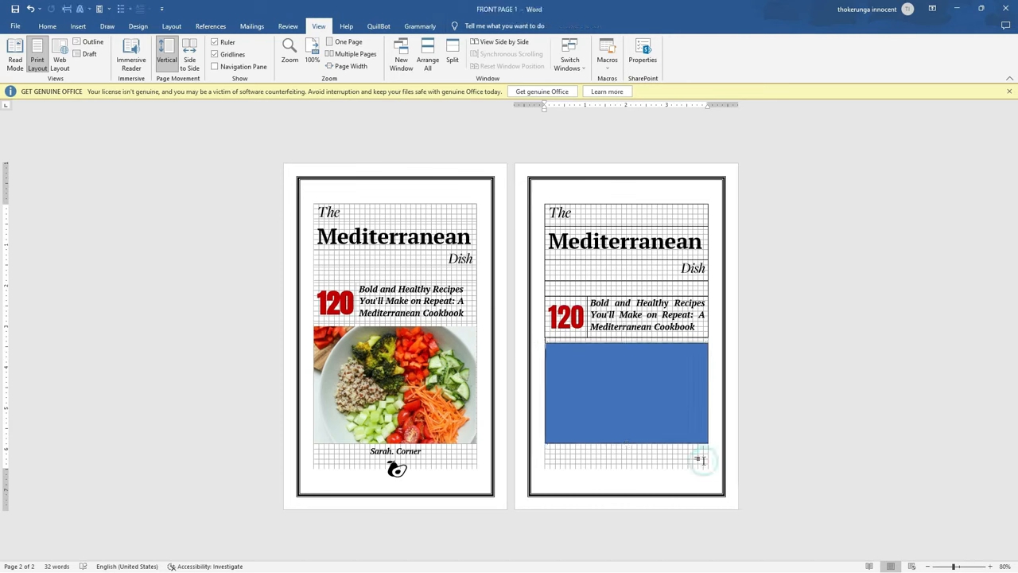
# - Move the rectangle up against the table's bottom edge and refit its width to the page margins
pyautogui.moveTo(652, 395)
pyautogui.mouseDown()
pyautogui.moveTo(630, 412)
pyautogui.moveTo(668, 405)
pyautogui.moveTo(650, 386)
pyautogui.mouseUp()
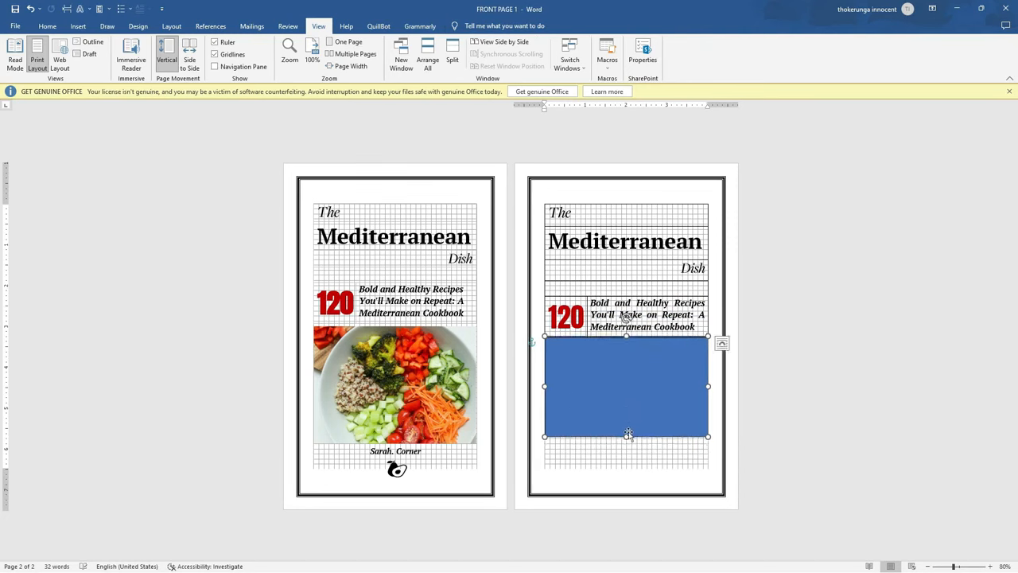
pyautogui.click(571, 377)
pyautogui.moveTo(541, 385); pyautogui.dragTo(544, 385)
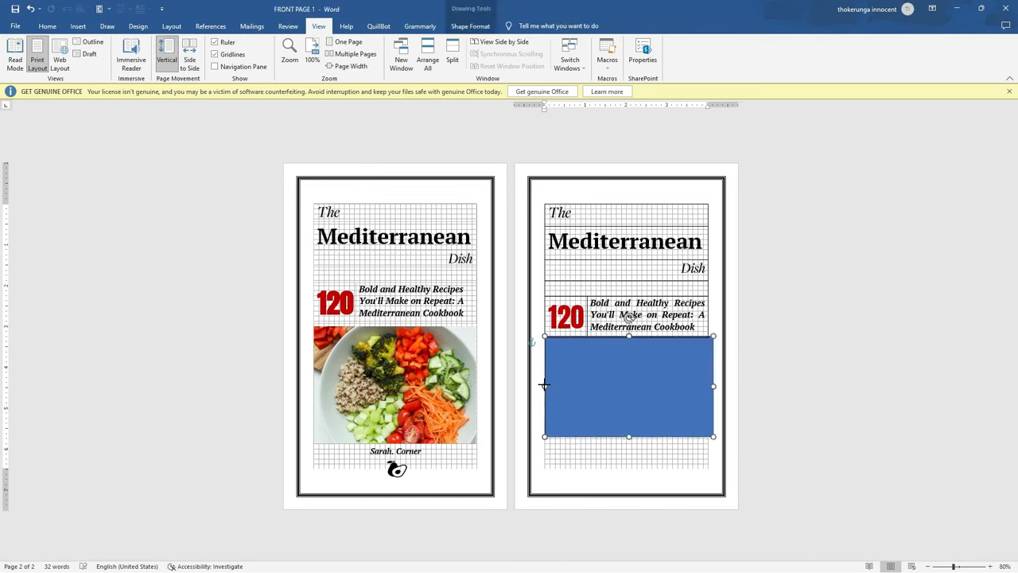
pyautogui.moveTo(714, 386); pyautogui.dragTo(708, 386)
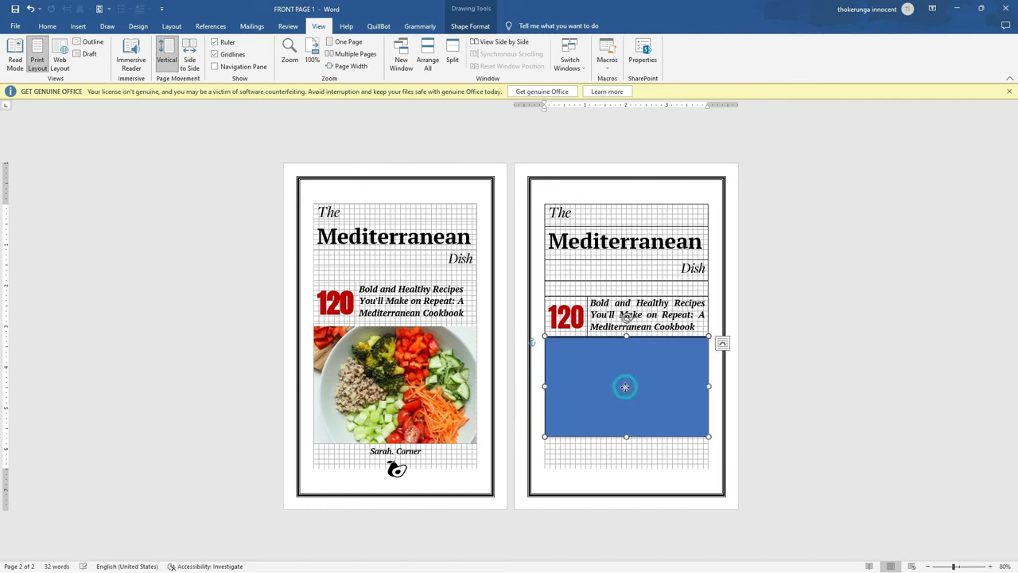
# - Lower the rectangle slightly to leave a small gap below the table, and hide the gridlines
pyautogui.moveTo(625, 386); pyautogui.dragTo(625, 392)
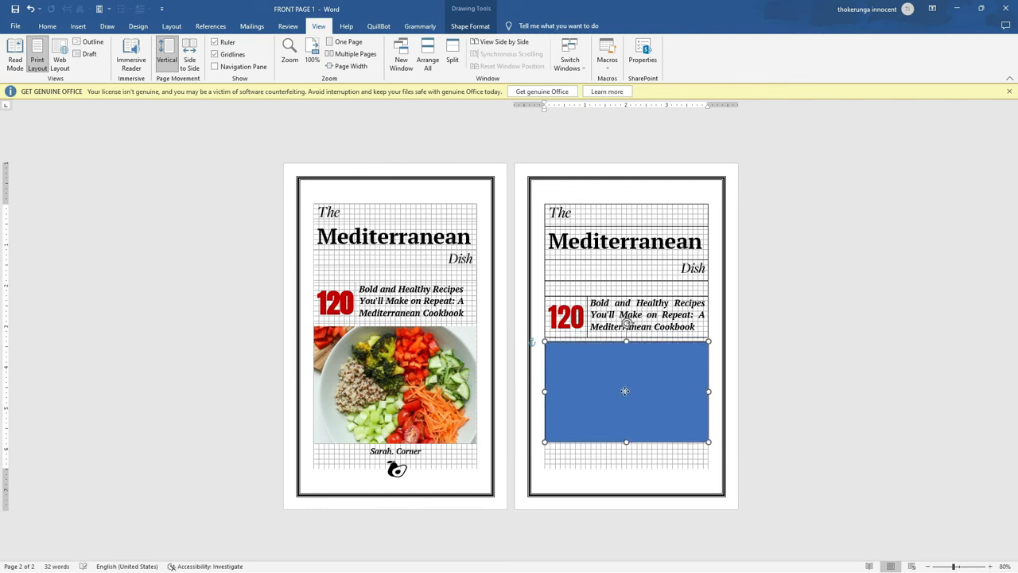
pyautogui.press('Up')
pyautogui.moveTo(624, 389); pyautogui.dragTo(626, 396)
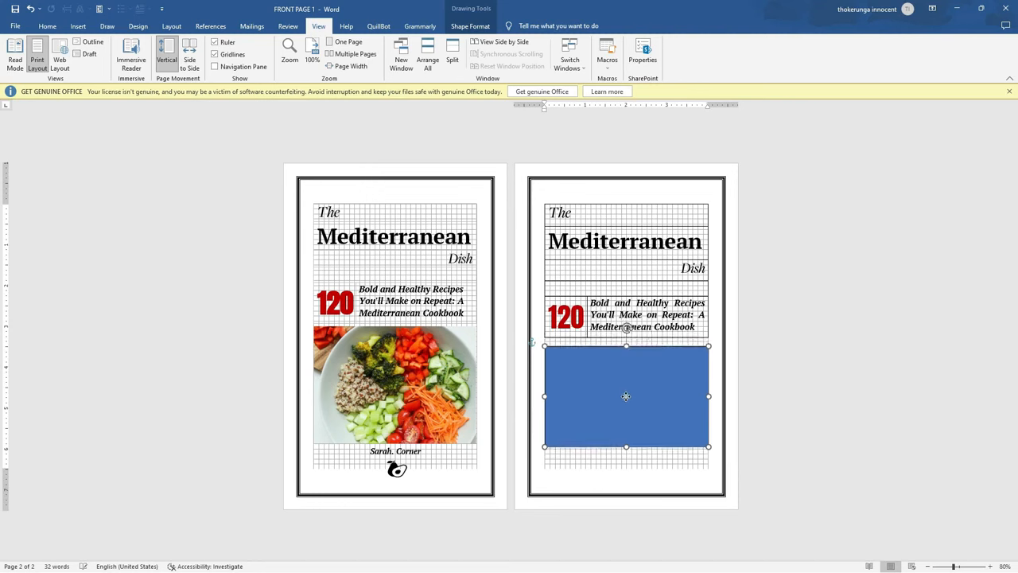
pyautogui.click(666, 478)
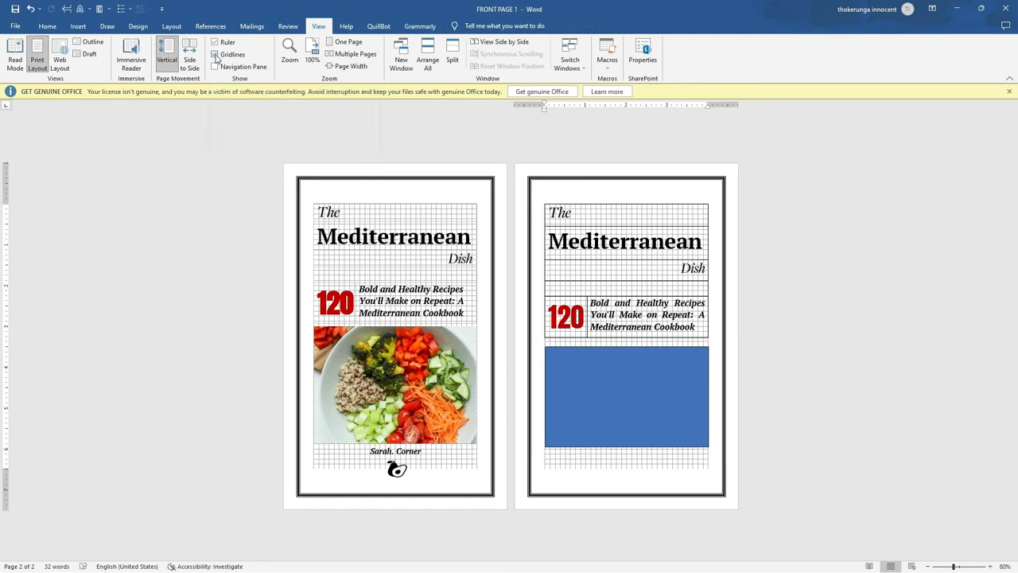
pyautogui.click(215, 55)
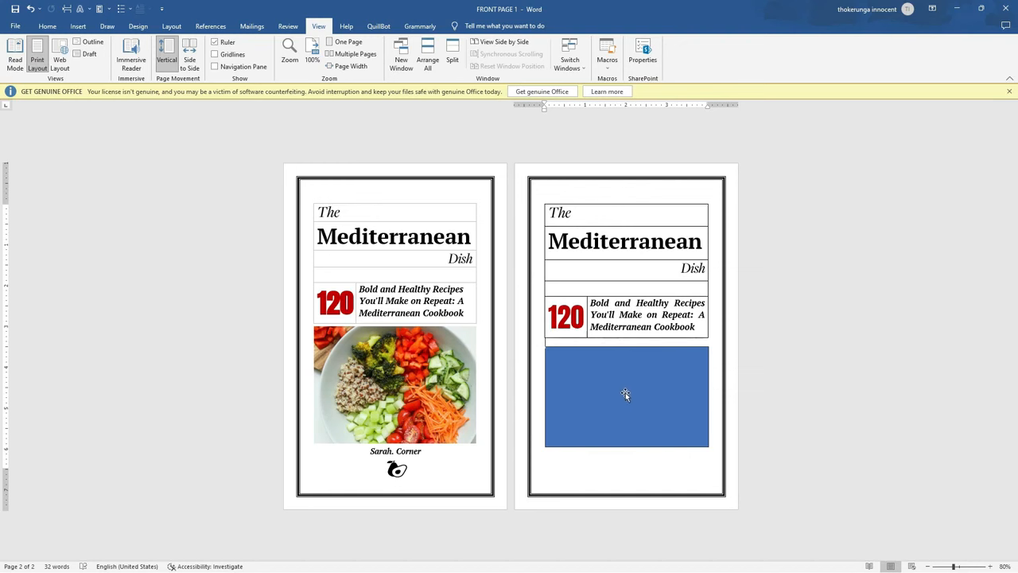
# - Copy the author name line together with the avocado logo from beneath the photo on the first page
pyautogui.click(412, 454)
pyautogui.tripleClick(412, 455)
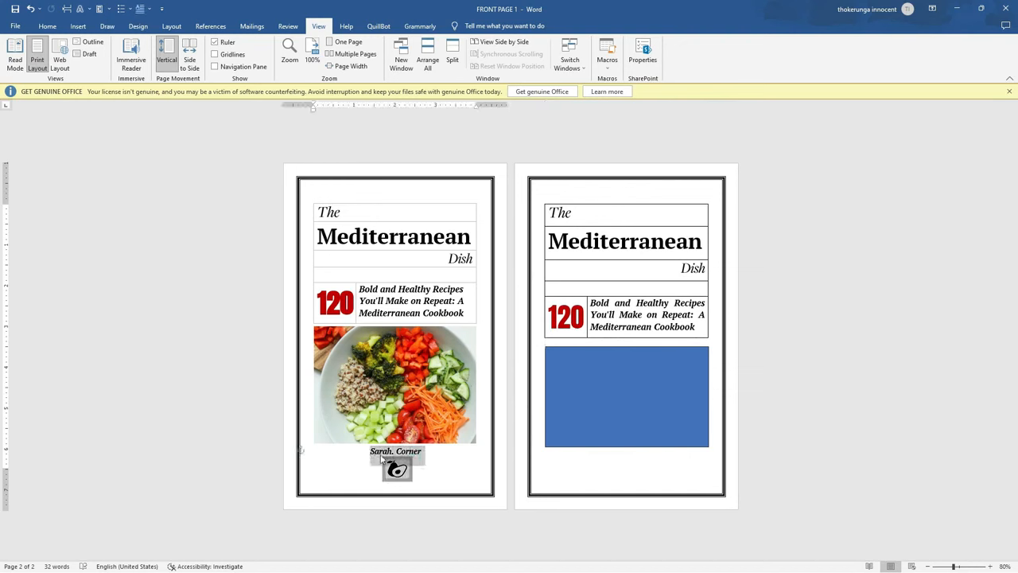
pyautogui.rightClick(382, 459)
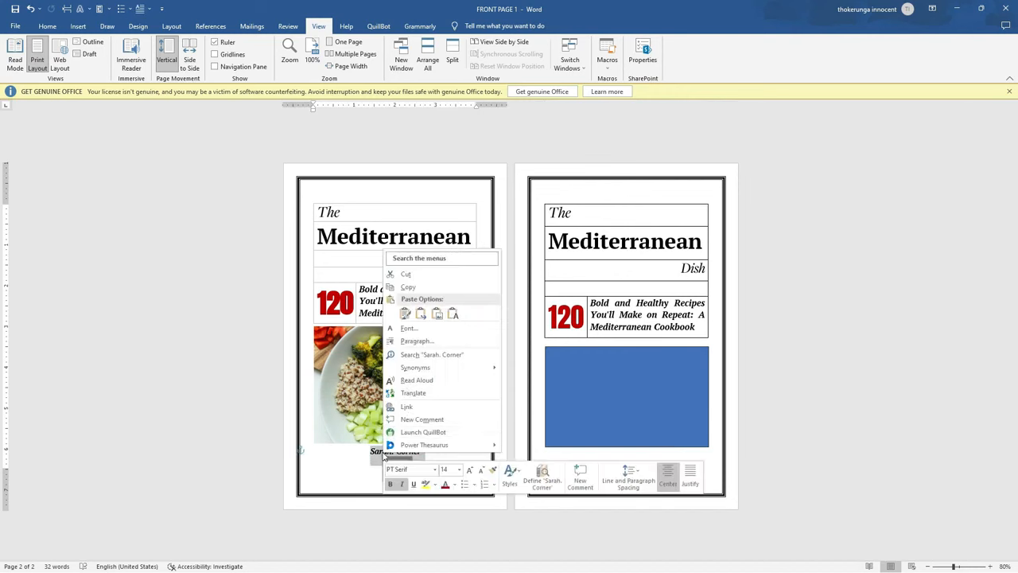
pyautogui.click(408, 286)
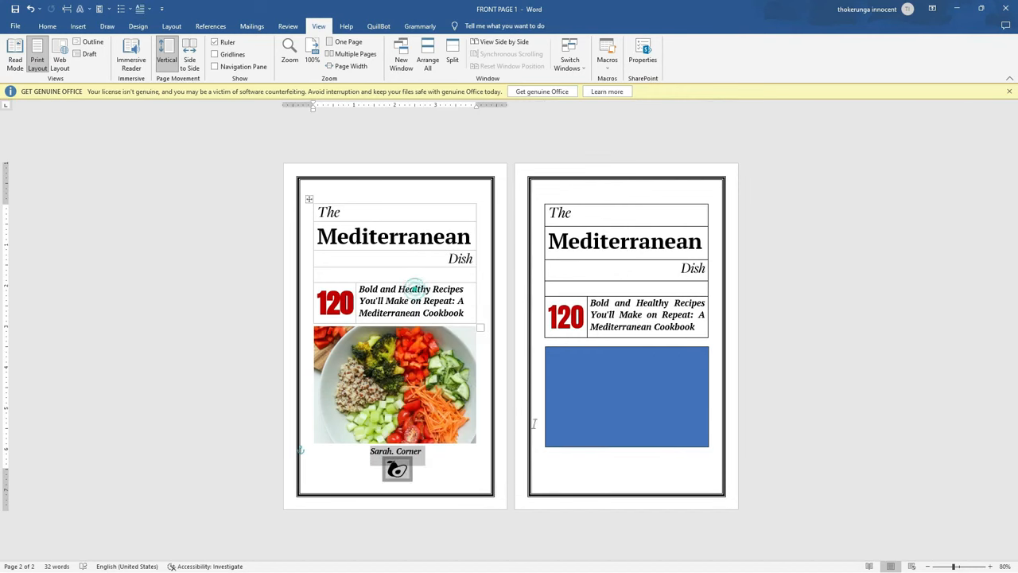
# - Move the blue rectangle on the second page slightly up toward the table
pyautogui.click(586, 474)
pyautogui.moveTo(584, 389); pyautogui.dragTo(585, 385)
pyautogui.click(575, 446)
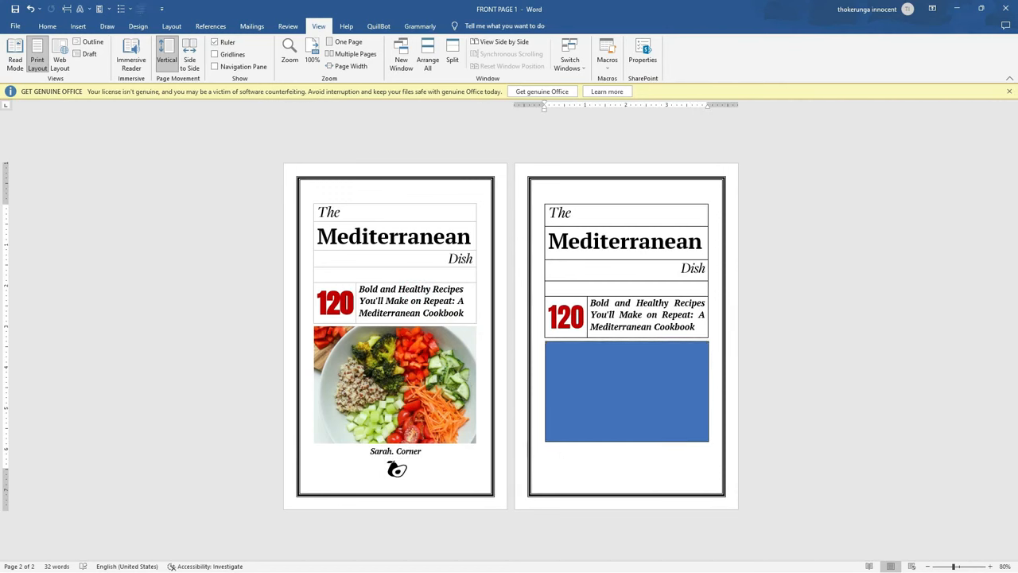
# - Paste the copied author name and avocado logo on the line beneath the blue rectangle
pyautogui.press('Return')
pyautogui.hotkey('ctrl', 'z')
pyautogui.rightClick(581, 451)
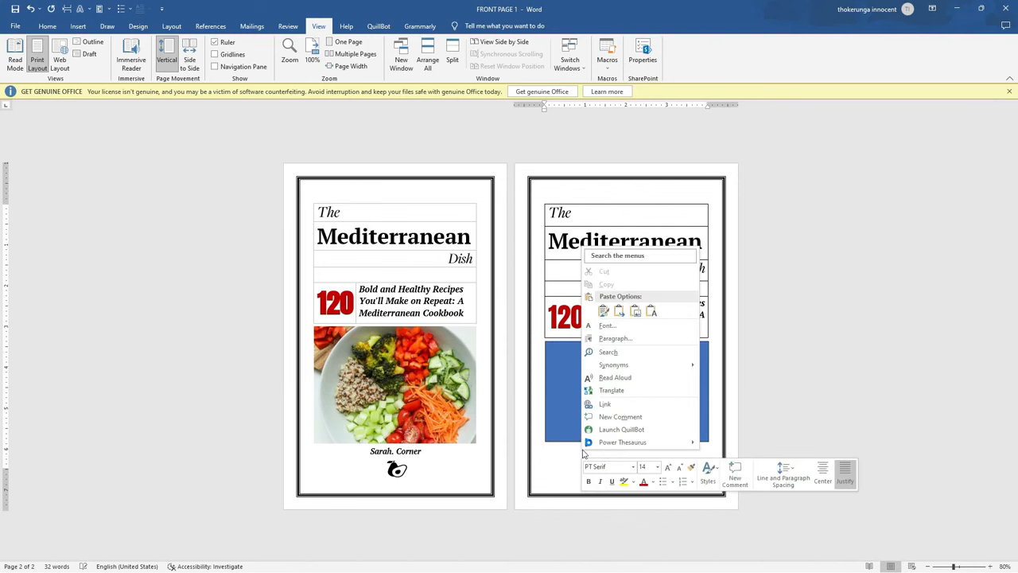
pyautogui.press('Escape')
pyautogui.hotkey('ctrl', 'Return')
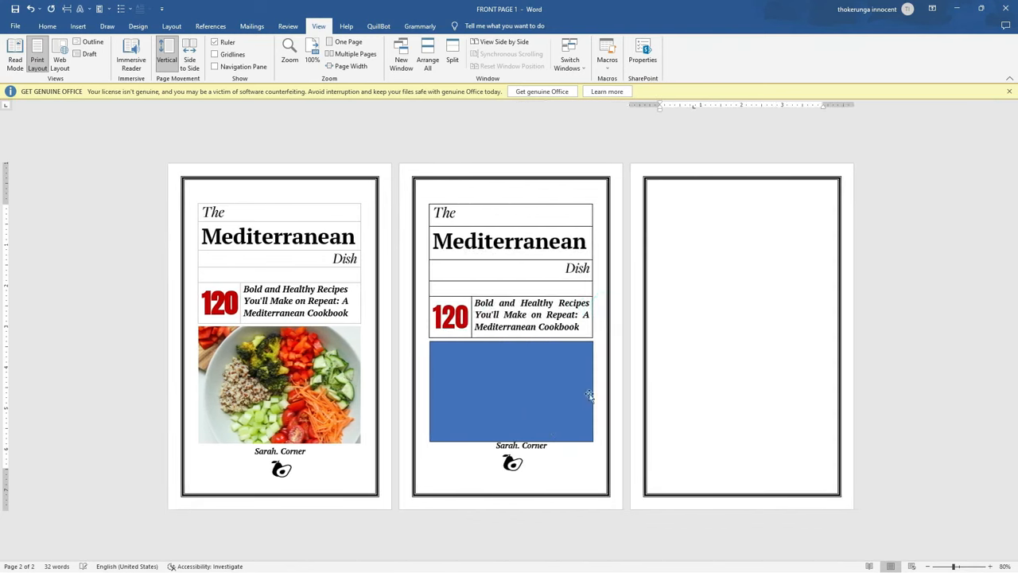
pyautogui.click(496, 445)
pyautogui.hotkey('ctrl', 'Return')
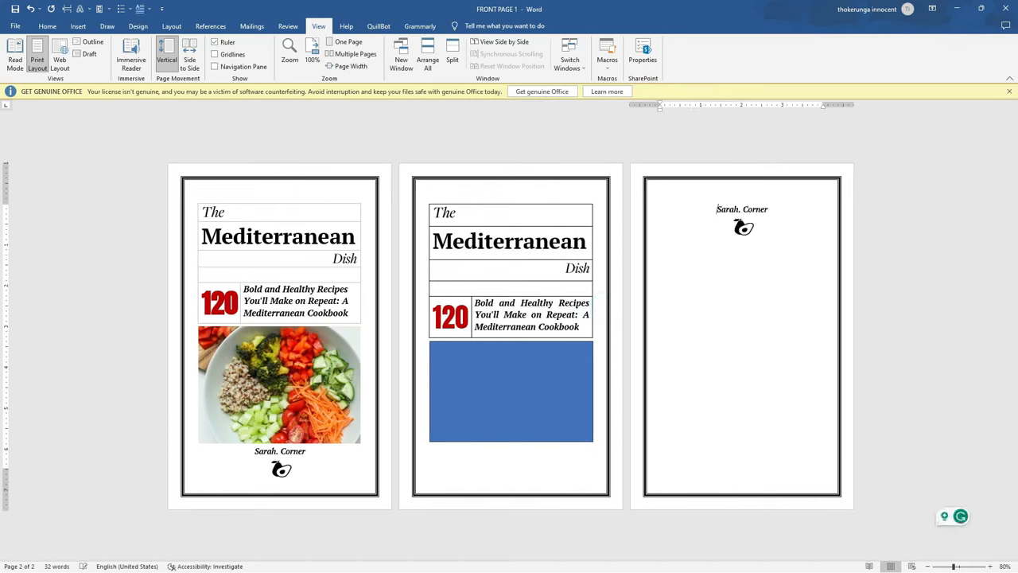
pyautogui.press('BackSpace')
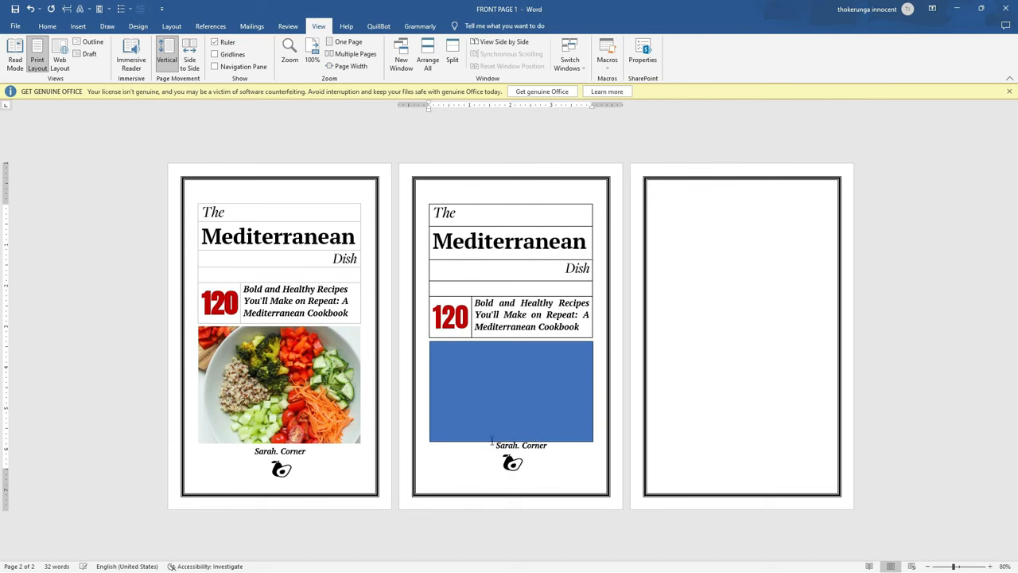
# - Shorten the blue rectangle from its lower edge to leave a gap above the author name
pyautogui.click(489, 432)
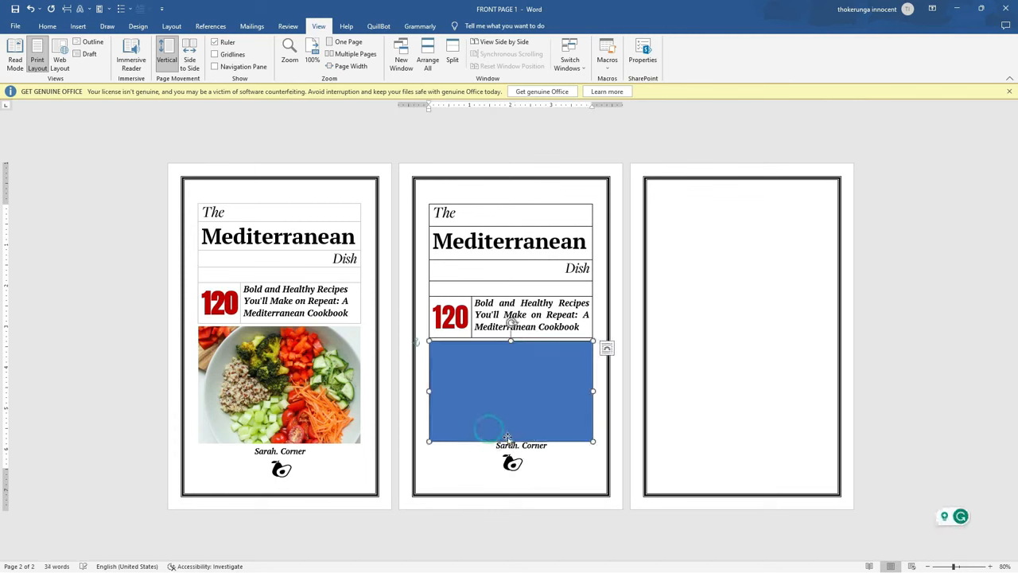
pyautogui.moveTo(510, 442); pyautogui.dragTo(507, 434)
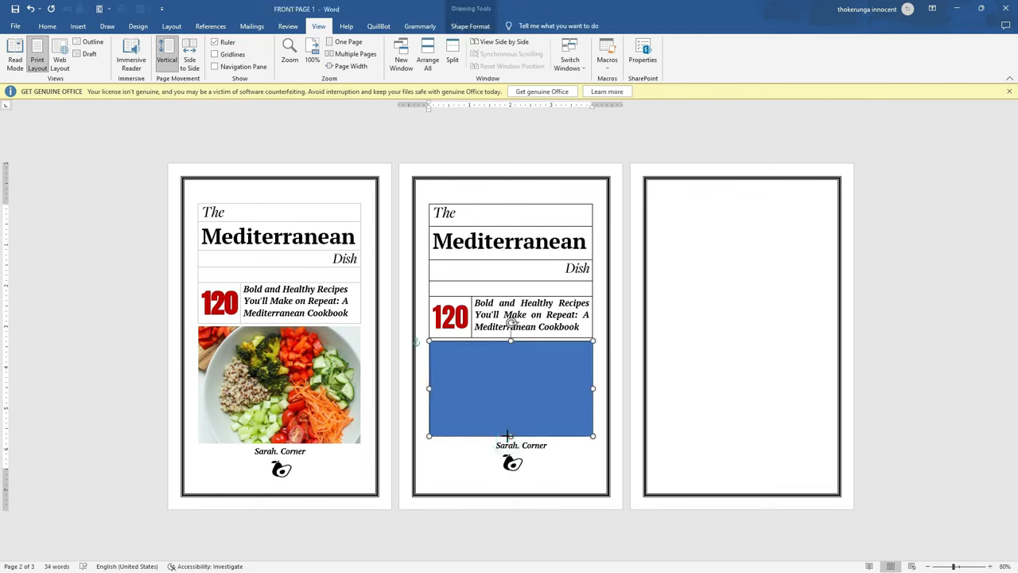
pyautogui.click(562, 471)
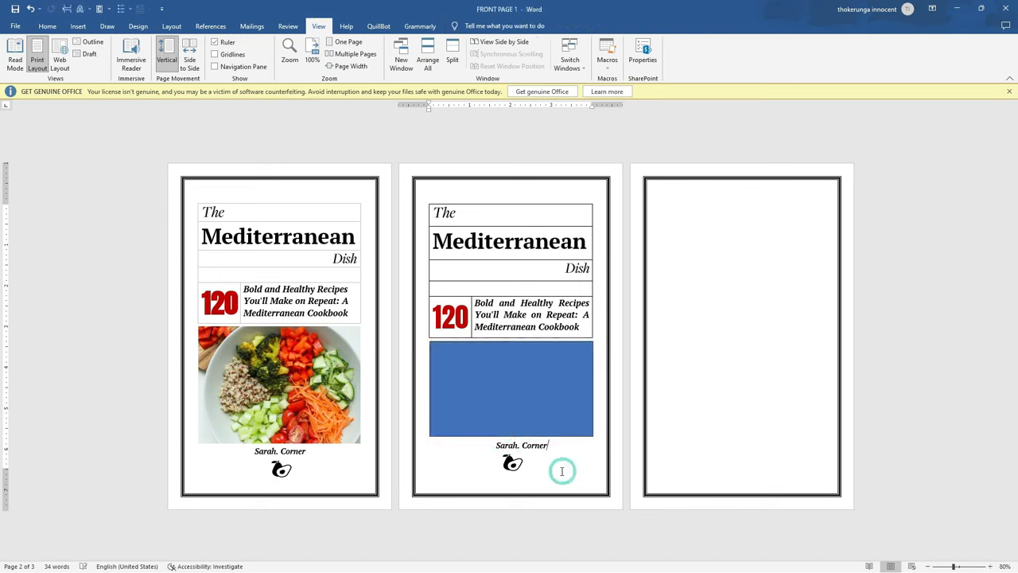
# - Cut the pasted avocado logo from beneath the author name on the second page
pyautogui.click(511, 465)
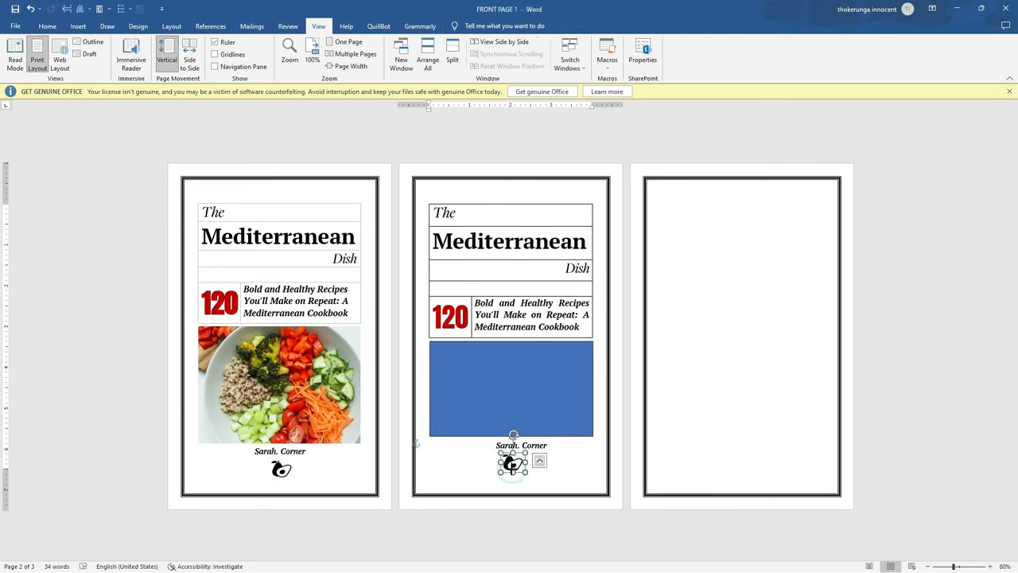
pyautogui.rightClick(512, 471)
pyautogui.click(533, 276)
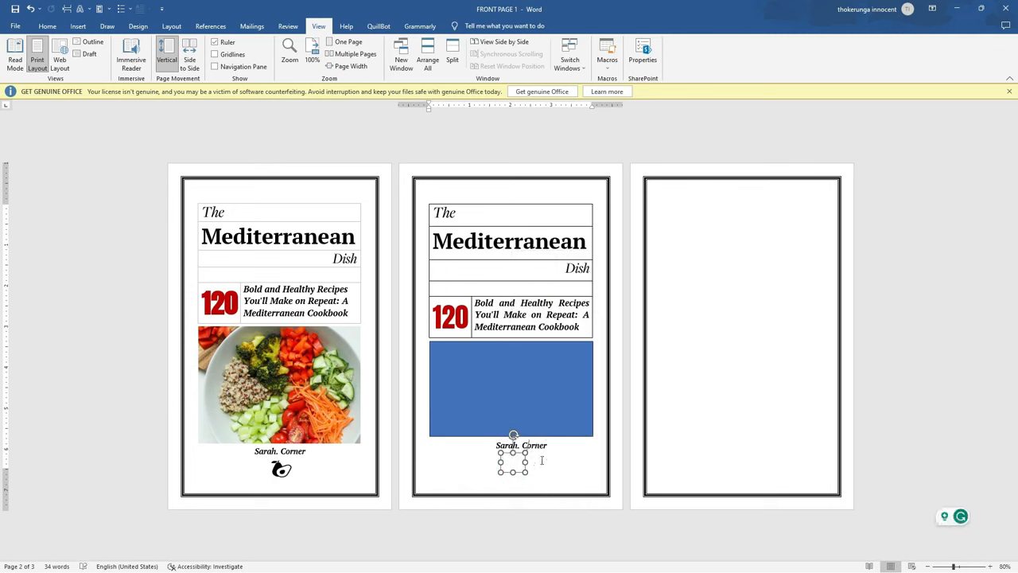
# - Center the author name line beneath the rectangle on the second page
pyautogui.moveTo(547, 446); pyautogui.dragTo(496, 445)
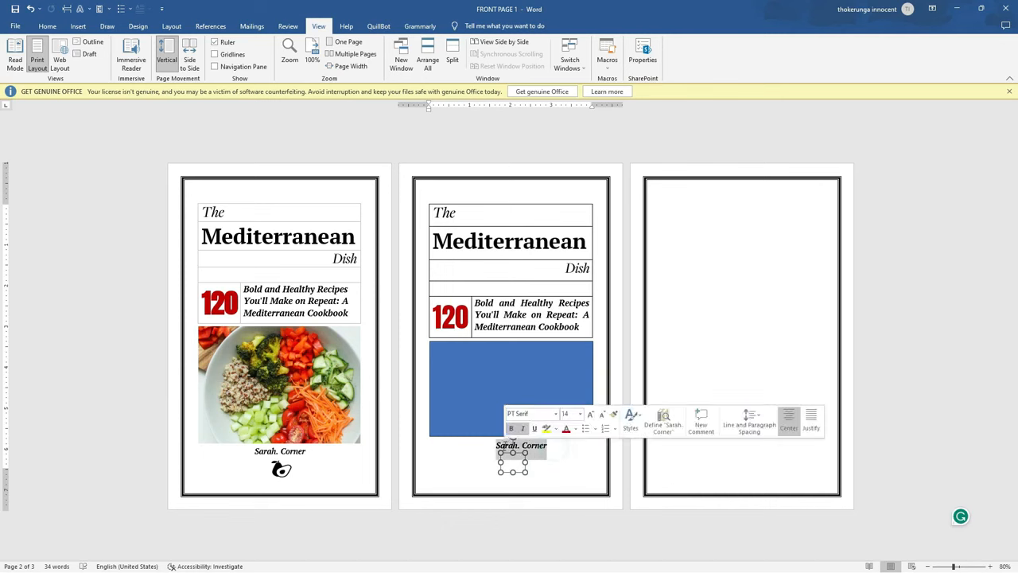
pyautogui.click(47, 26)
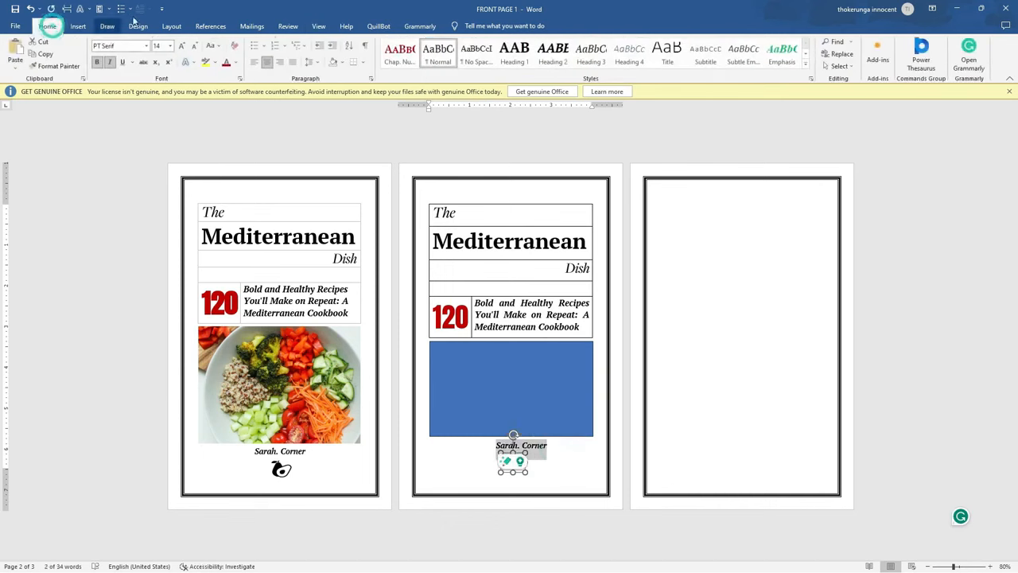
pyautogui.click(293, 62)
pyautogui.click(267, 62)
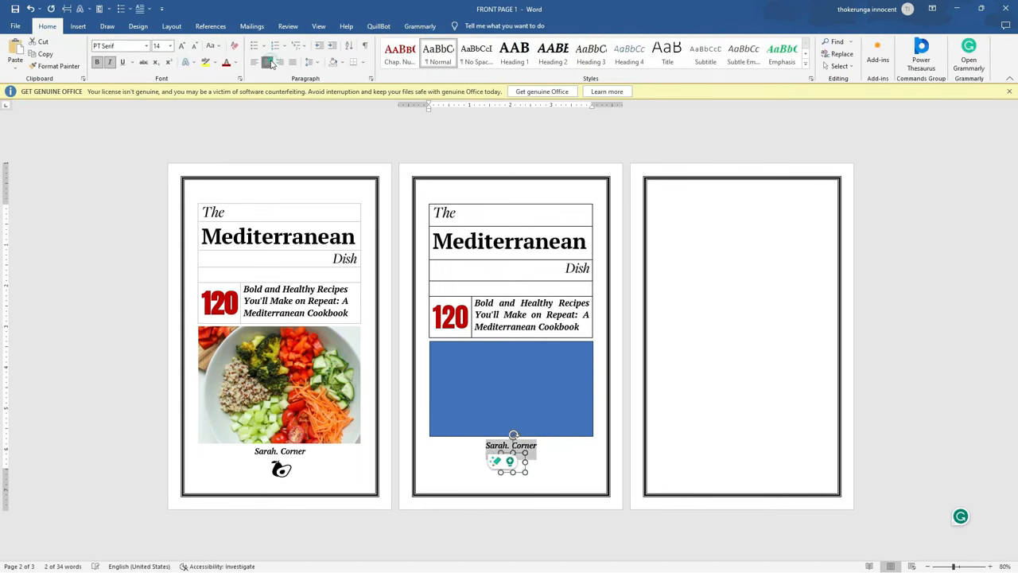
pyautogui.click(579, 457)
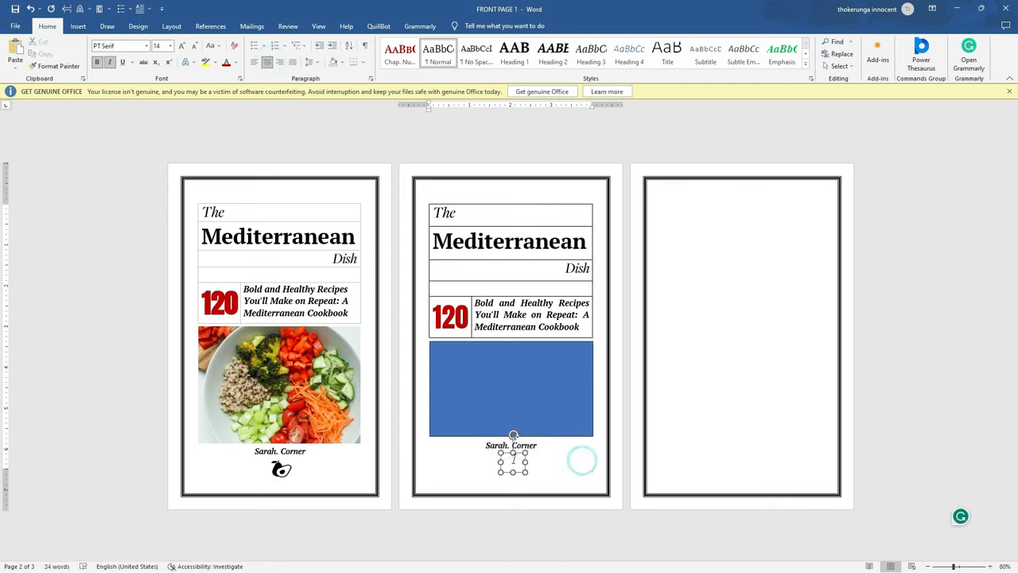
pyautogui.click(649, 278)
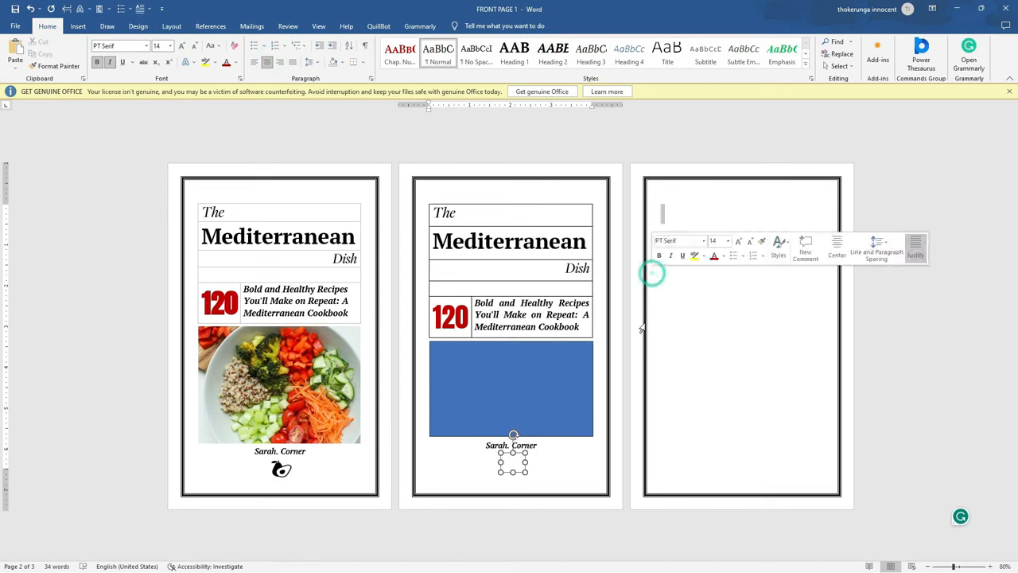
# - Fill the blue rectangle with the Pexels salad bowl photo numbered 3872370 from the Downloads folder
pyautogui.click(532, 350)
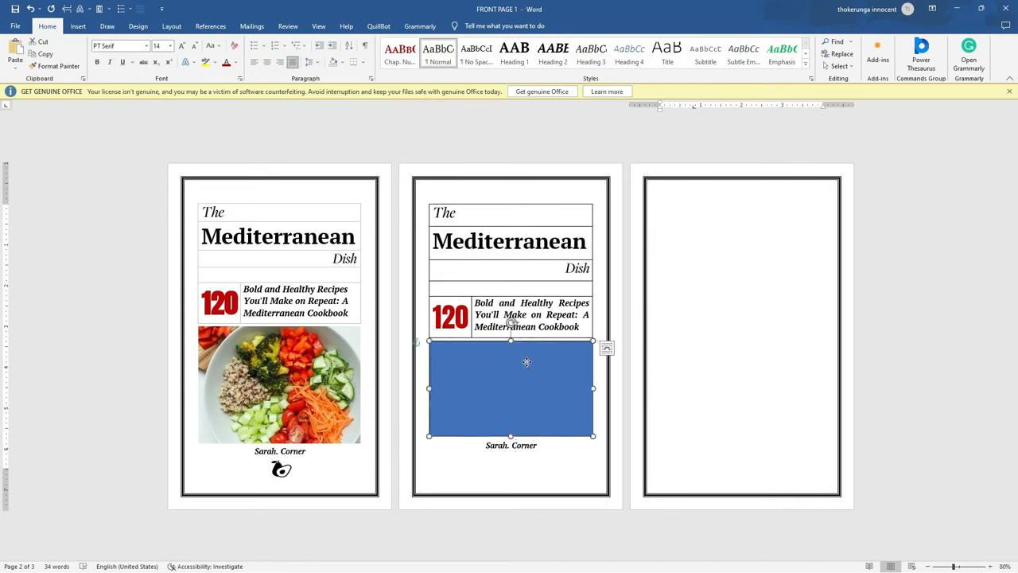
pyautogui.click(526, 361)
pyautogui.click(524, 407)
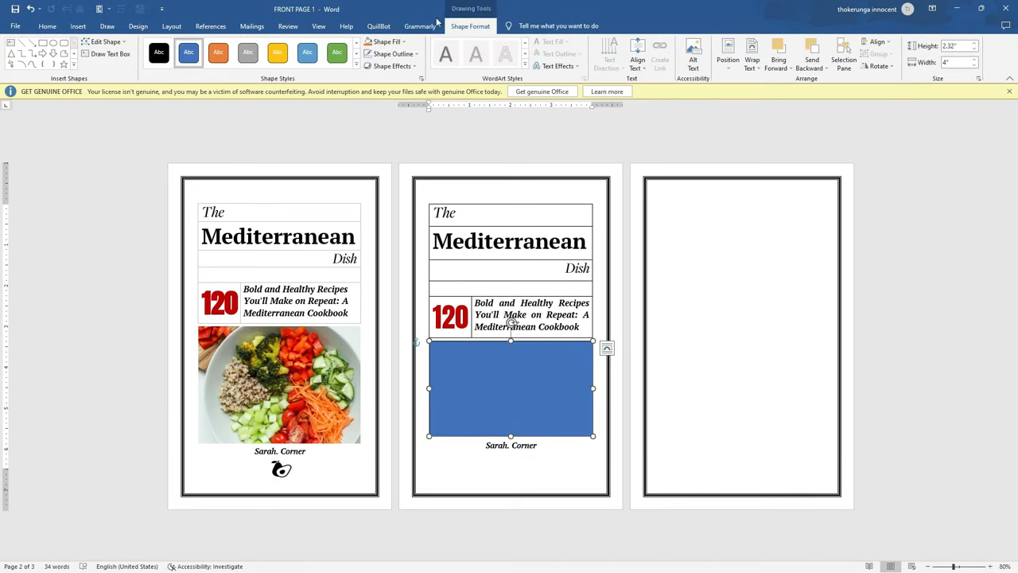
pyautogui.click(404, 42)
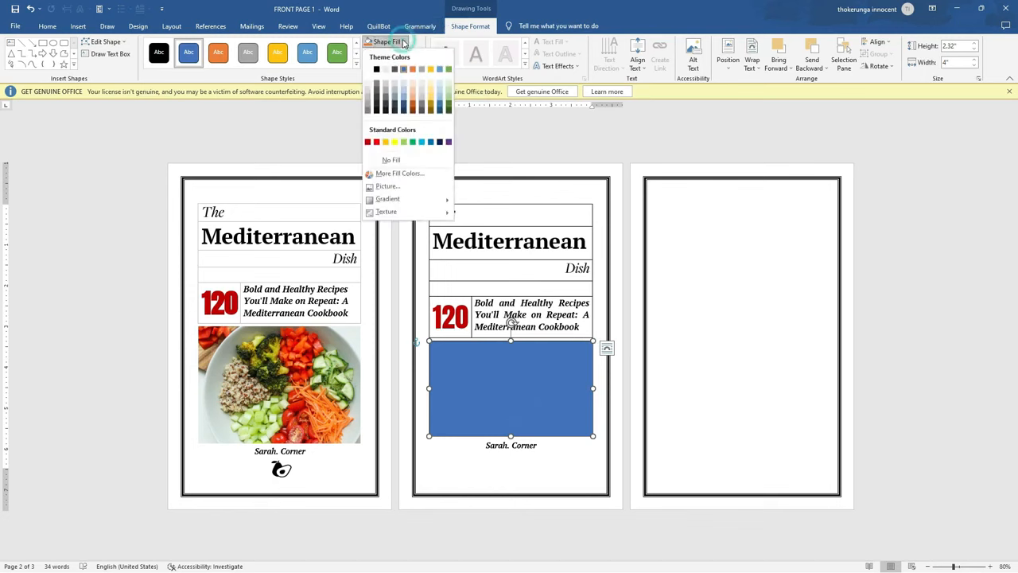
pyautogui.click(395, 188)
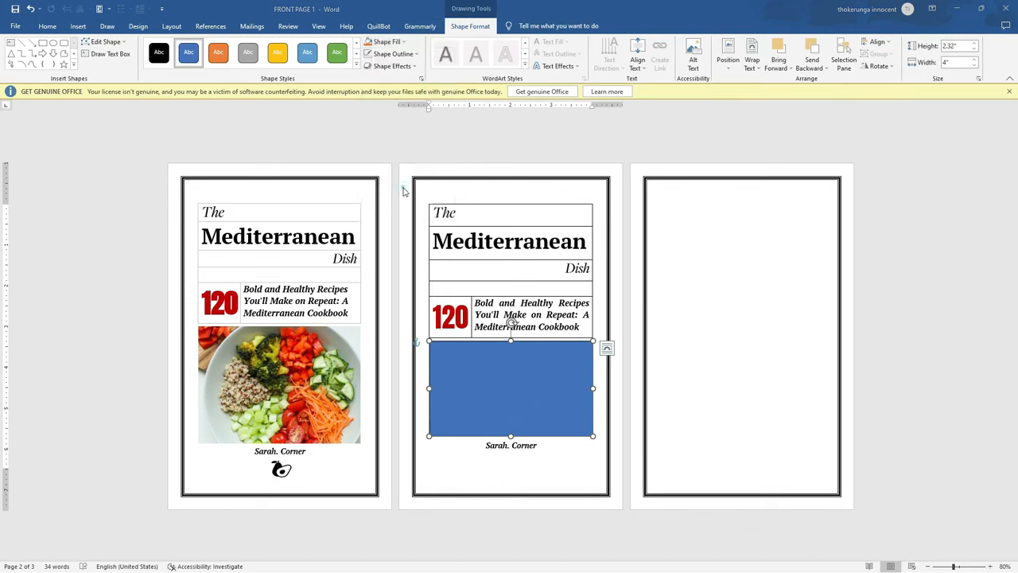
pyautogui.click(400, 288)
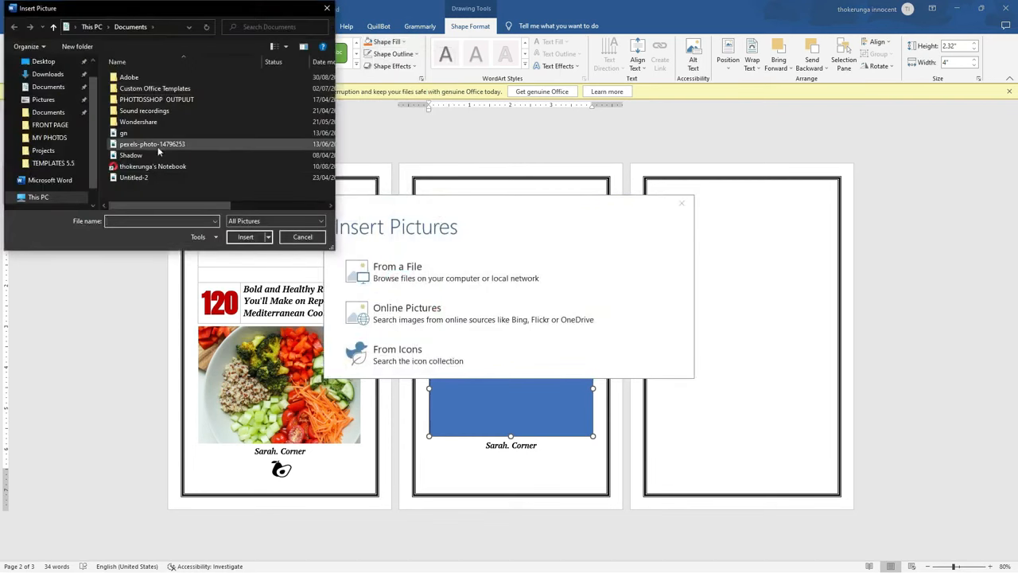
pyautogui.click(45, 75)
pyautogui.scroll(-15, 171, 117)
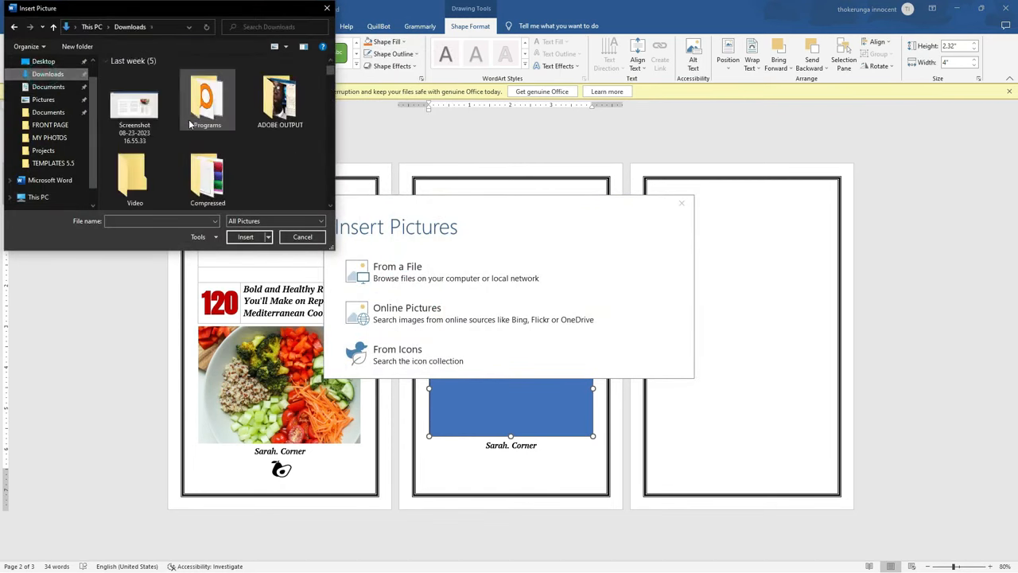
pyautogui.scroll(-10, 189, 123)
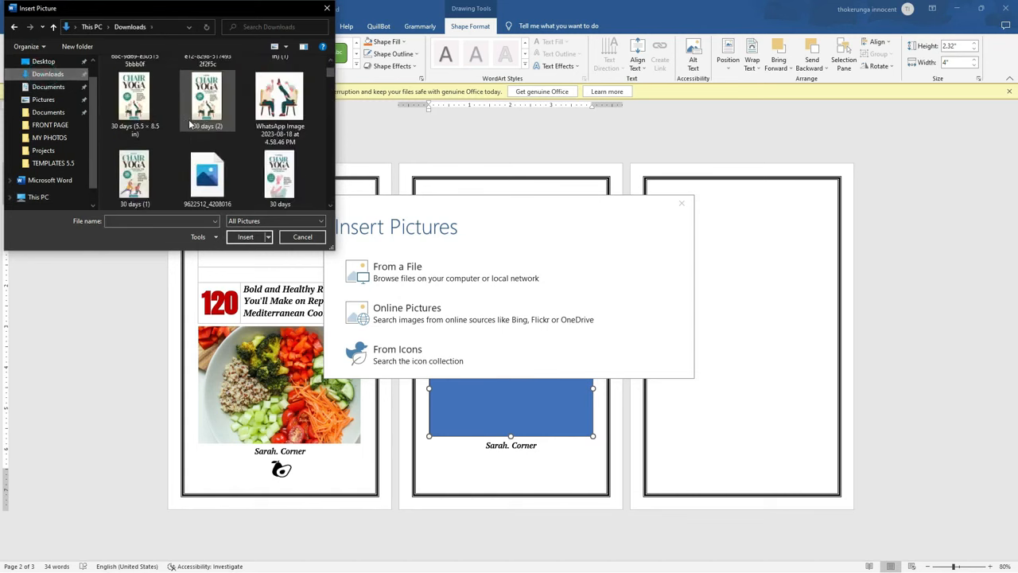
pyautogui.scroll(-10, 190, 123)
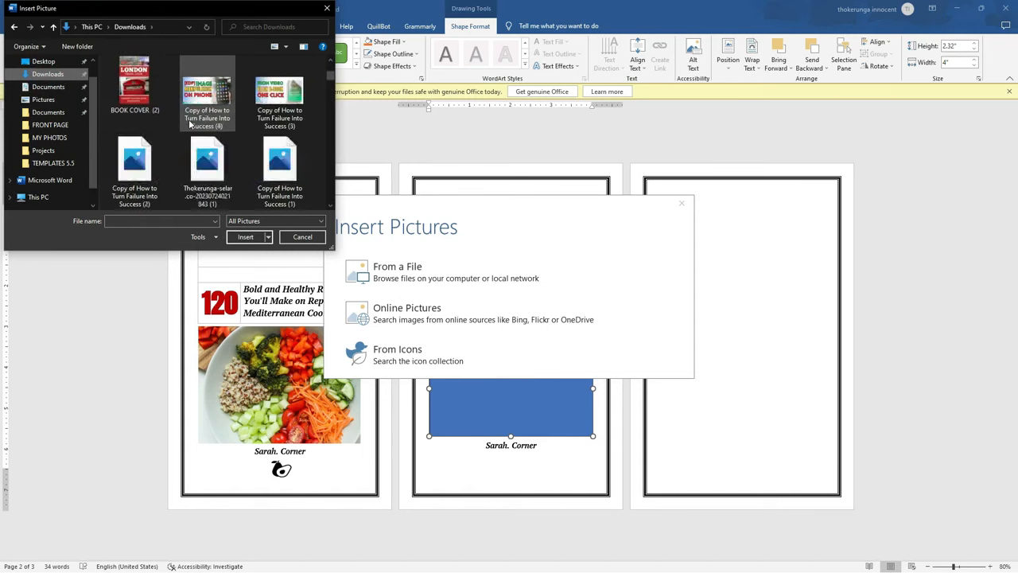
pyautogui.scroll(-5, 190, 123)
pyautogui.click(134, 163)
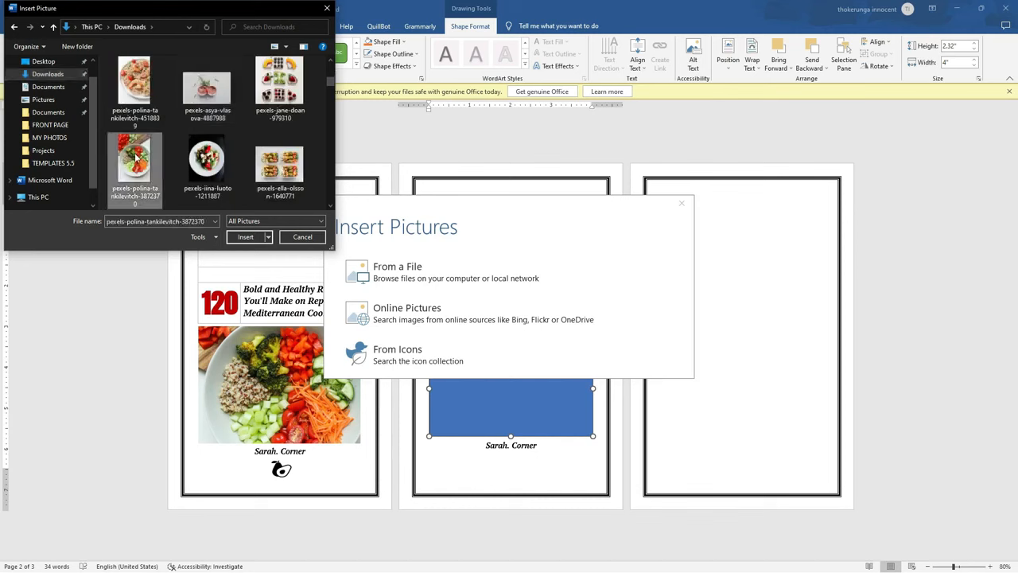
pyautogui.click(245, 237)
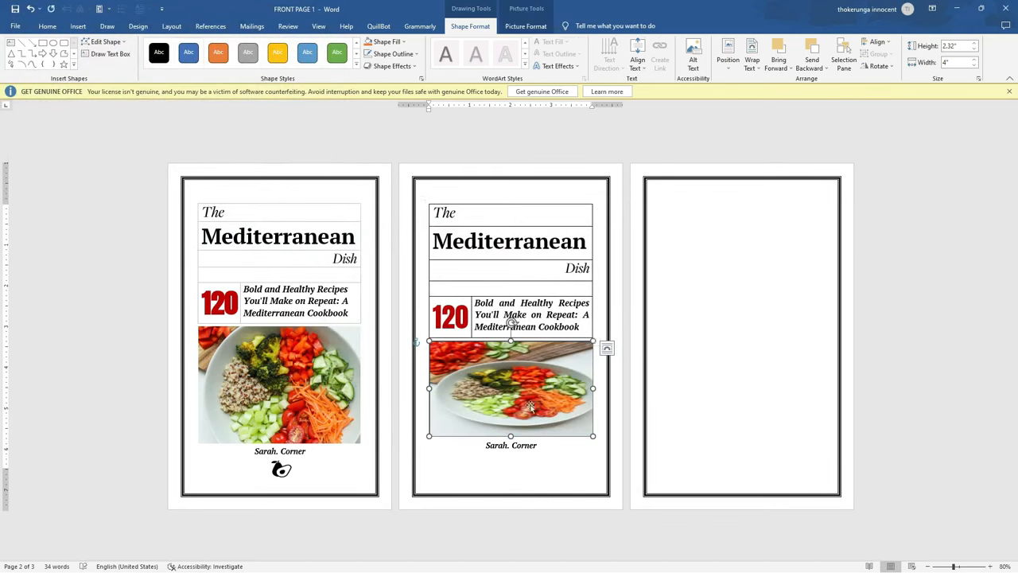
# - Crop the salad photo with the Fill option so it covers the rectangle without distortion
pyautogui.click(526, 26)
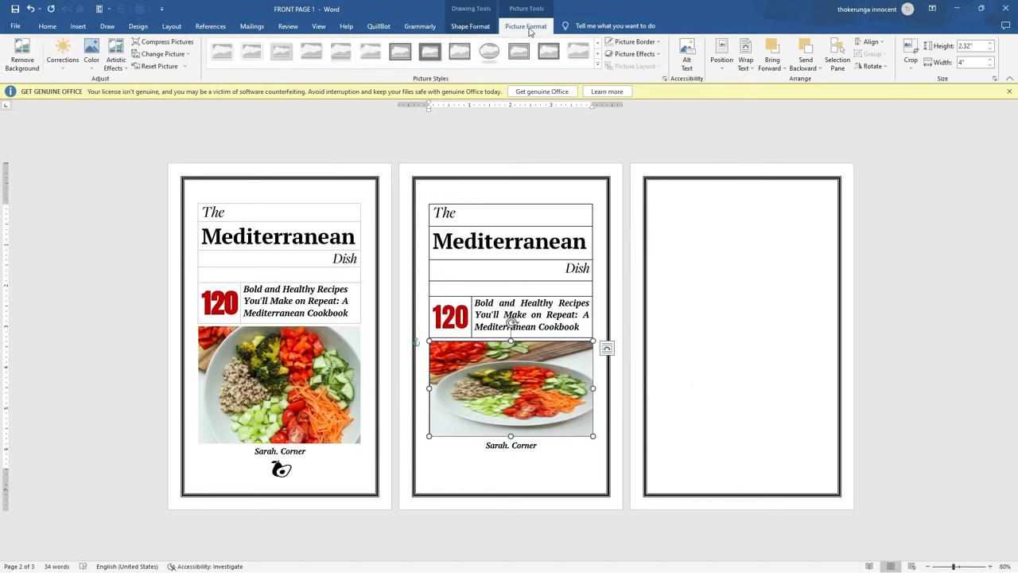
pyautogui.click(916, 70)
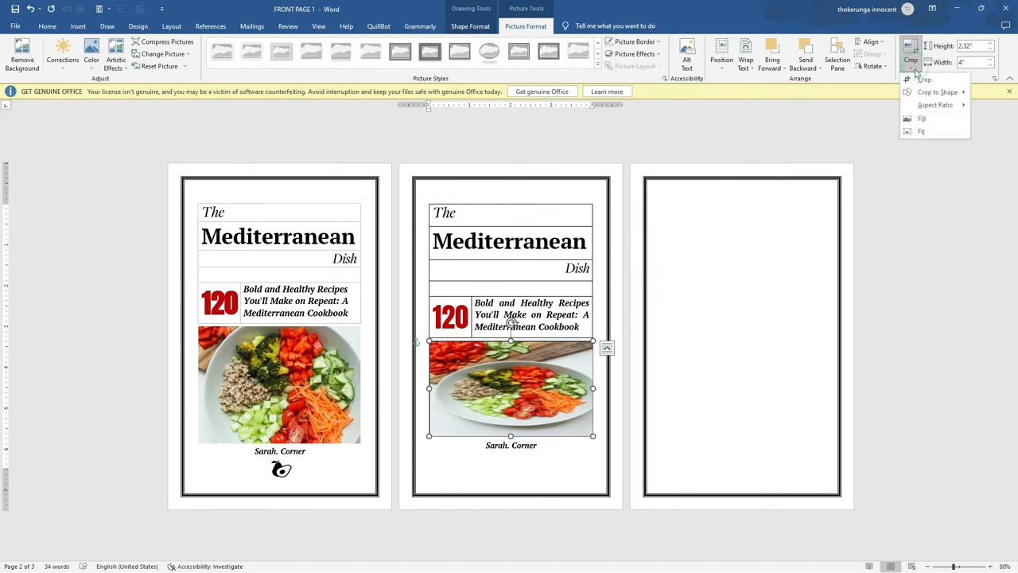
pyautogui.click(921, 120)
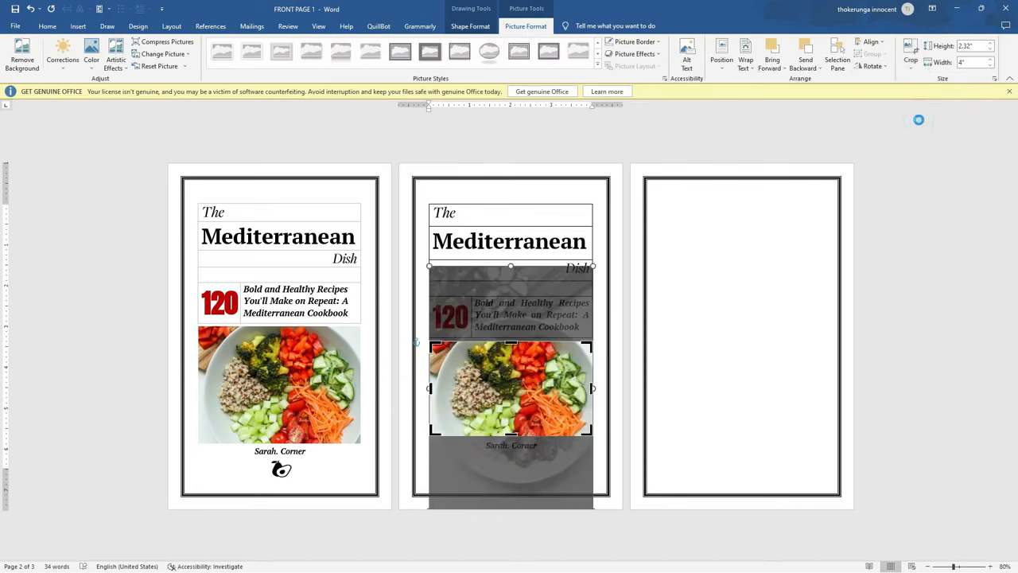
pyautogui.click(705, 309)
pyautogui.click(704, 308)
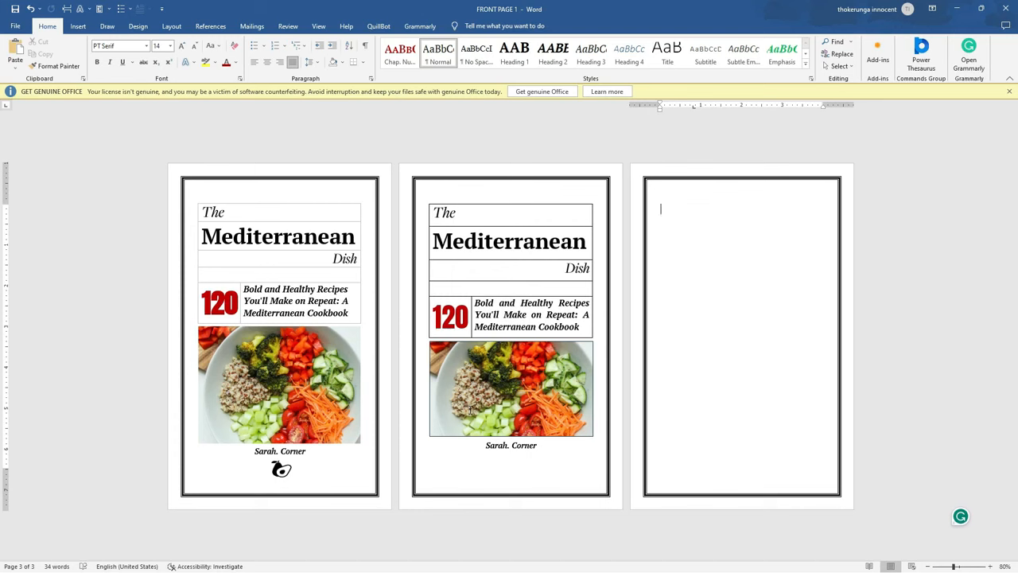
# - Select the whole title table on the second page and apply the Plain Table 5 style
pyautogui.click(425, 200)
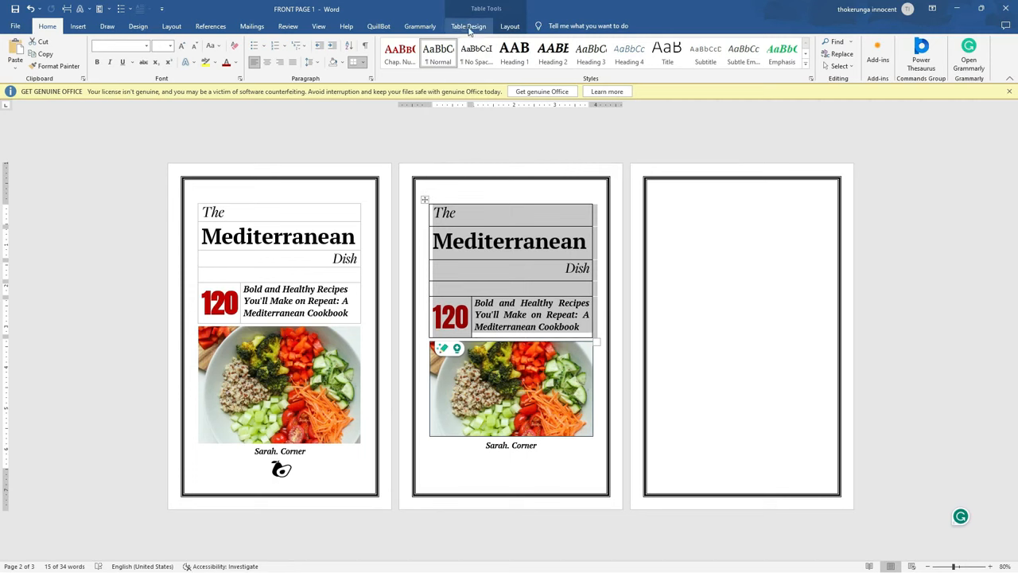
pyautogui.click(468, 27)
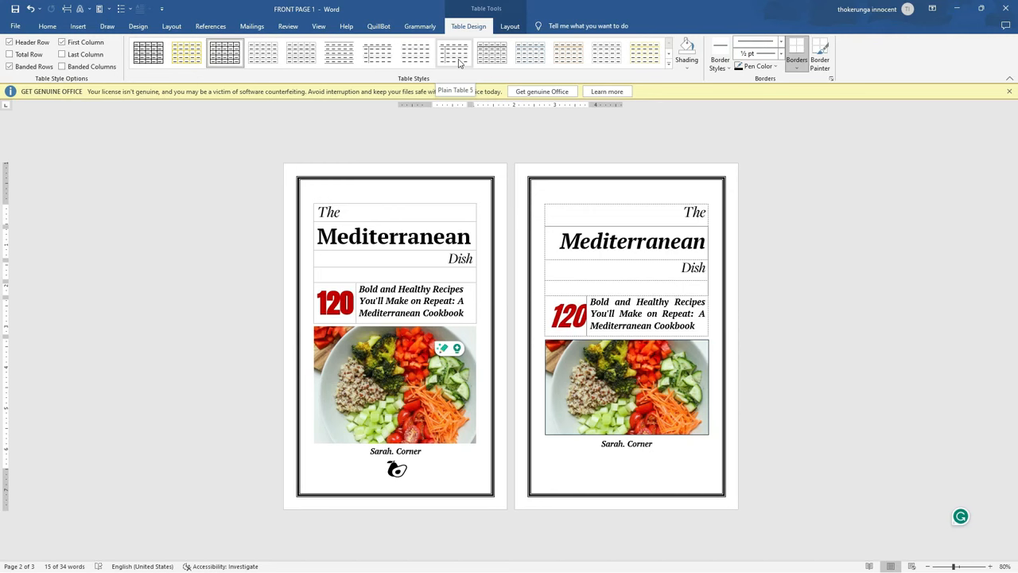
pyautogui.click(459, 63)
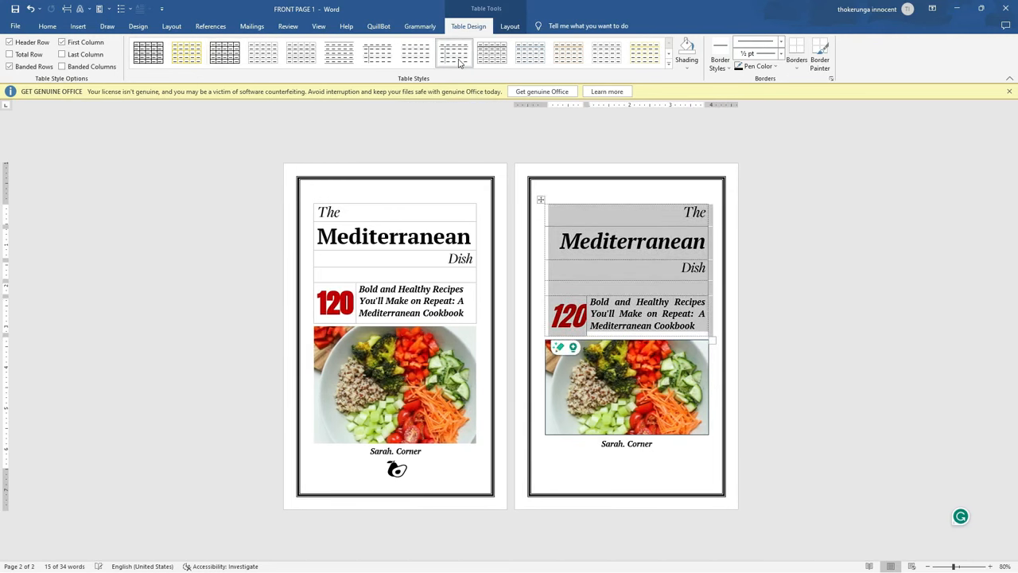
# - Remove the italic formatting from the red 120 in the second page's title table
pyautogui.click(622, 455)
pyautogui.click(583, 316)
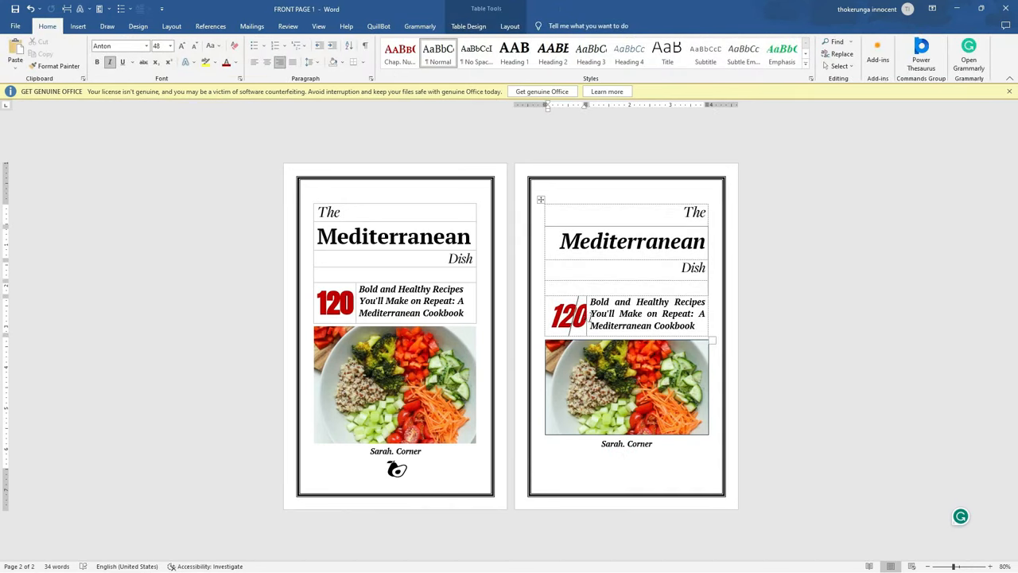
pyautogui.moveTo(587, 316); pyautogui.dragTo(583, 318)
pyautogui.click(572, 318)
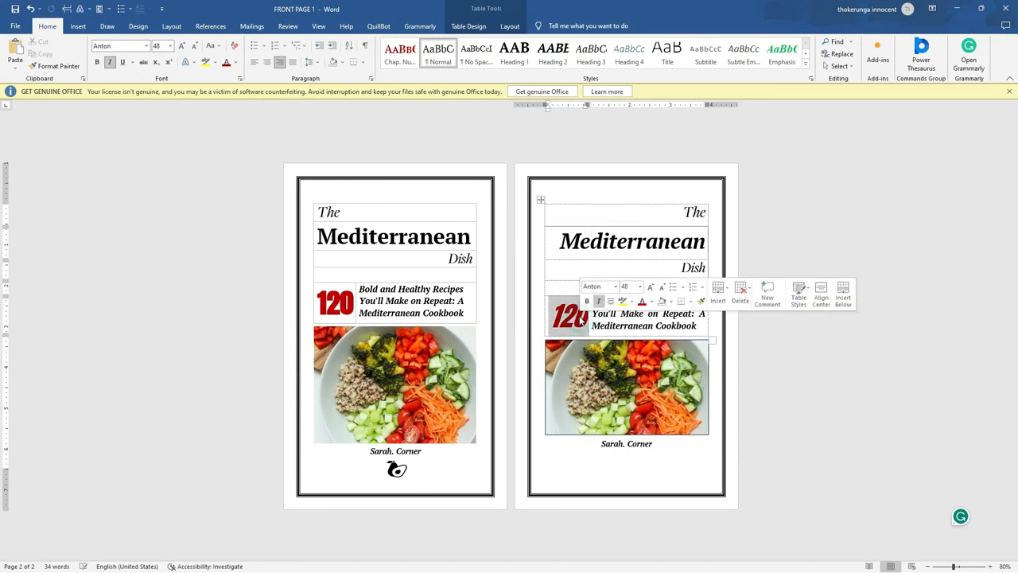
pyautogui.click(110, 62)
pyautogui.click(774, 291)
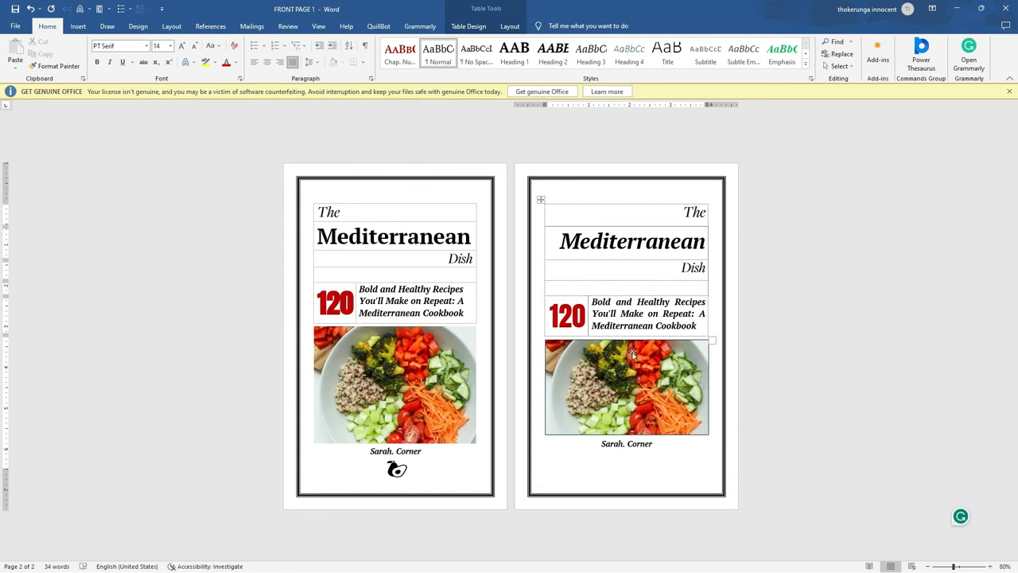
# - Apply the Plain Table 4 style to the whole title table on the second page
pyautogui.click(539, 201)
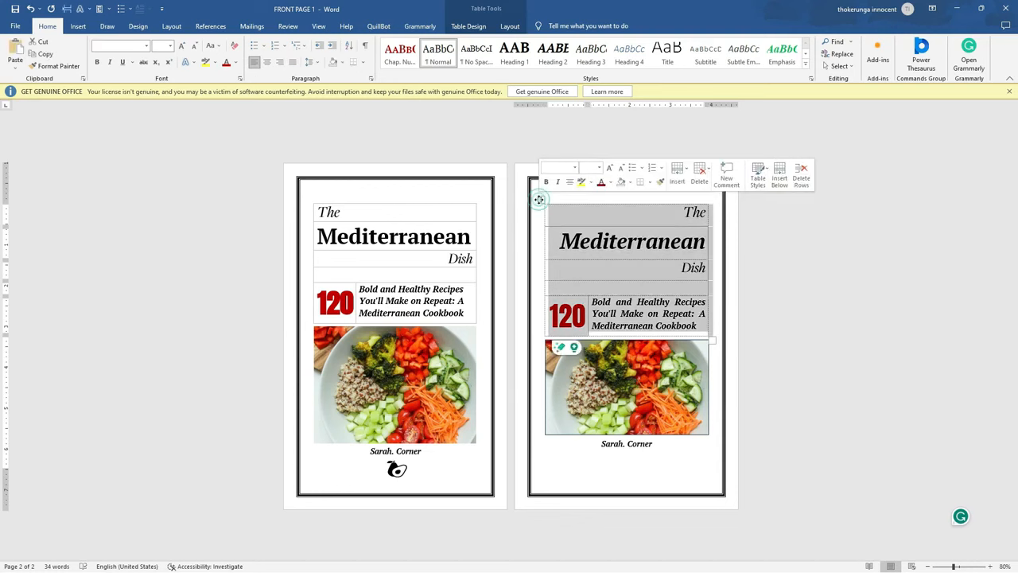
pyautogui.click(466, 26)
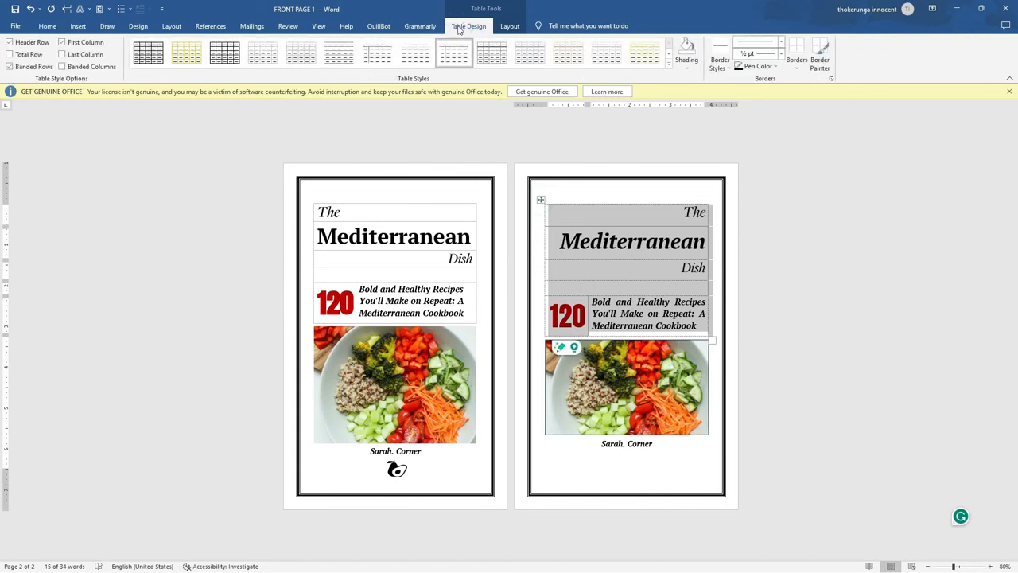
pyautogui.click(414, 58)
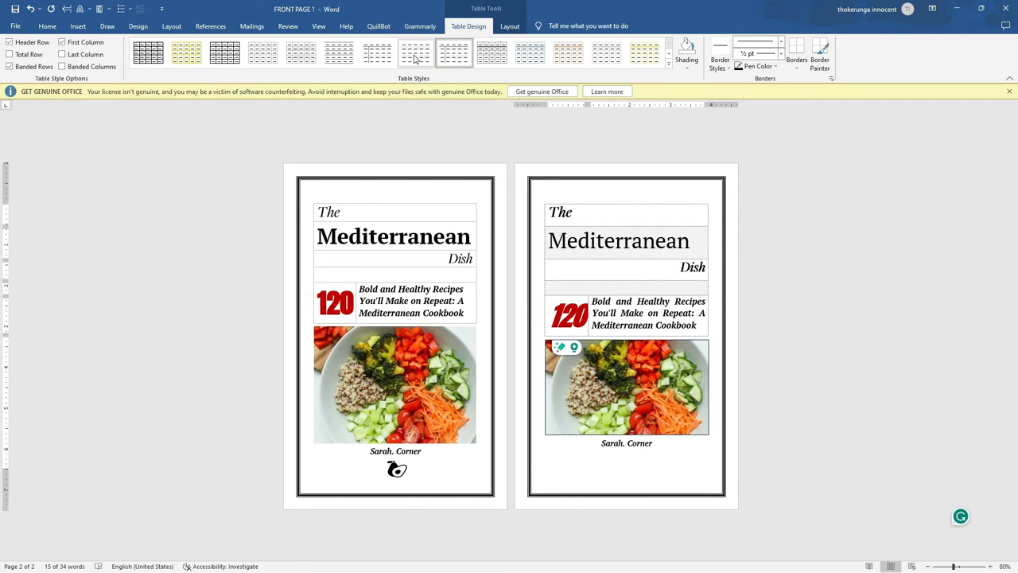
# - Turn off italics for the number 120 in the restyled title table, then deselect it
pyautogui.click(570, 317)
pyautogui.moveTo(570, 317); pyautogui.dragTo(574, 322)
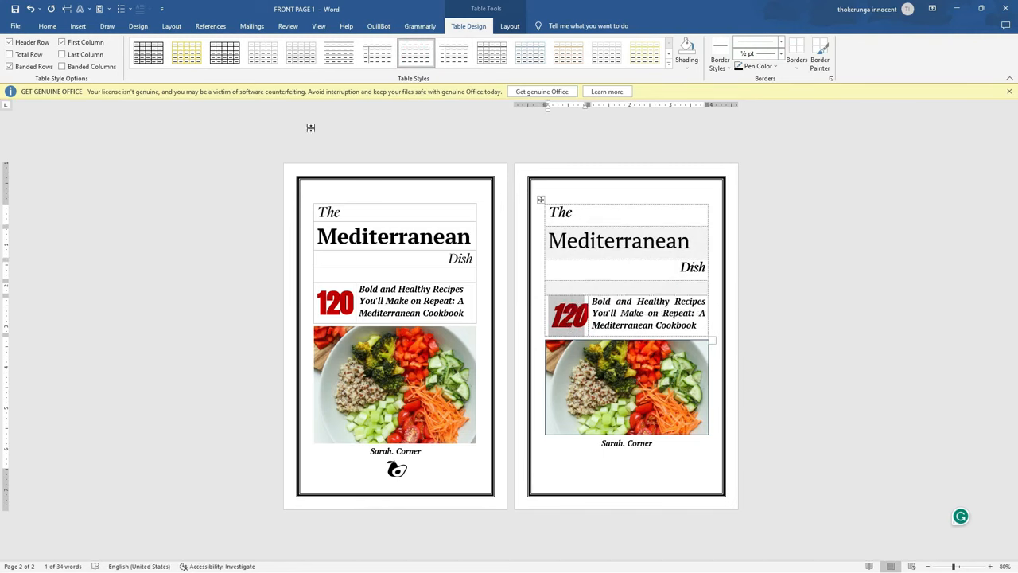
pyautogui.click(47, 27)
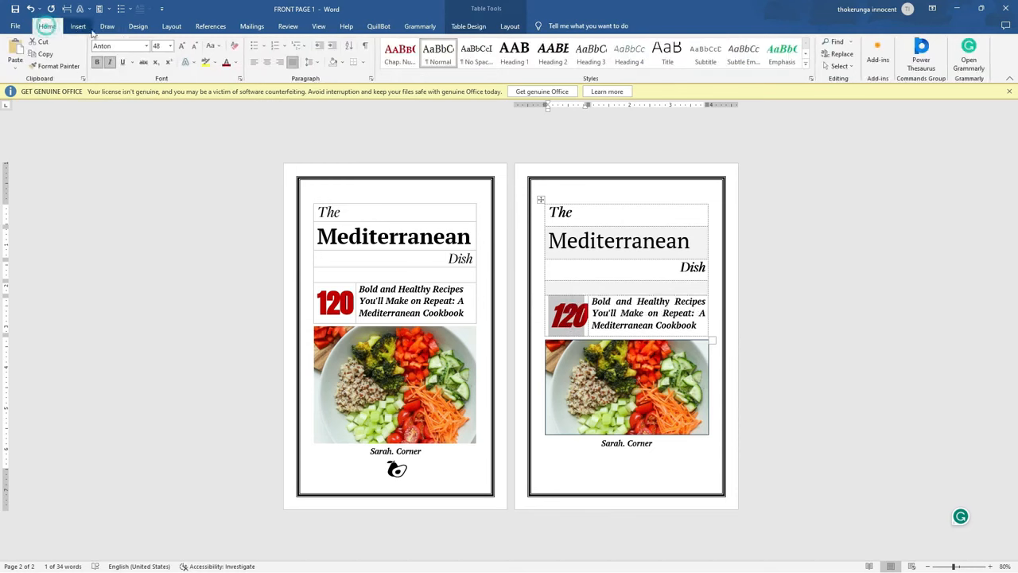
pyautogui.click(111, 63)
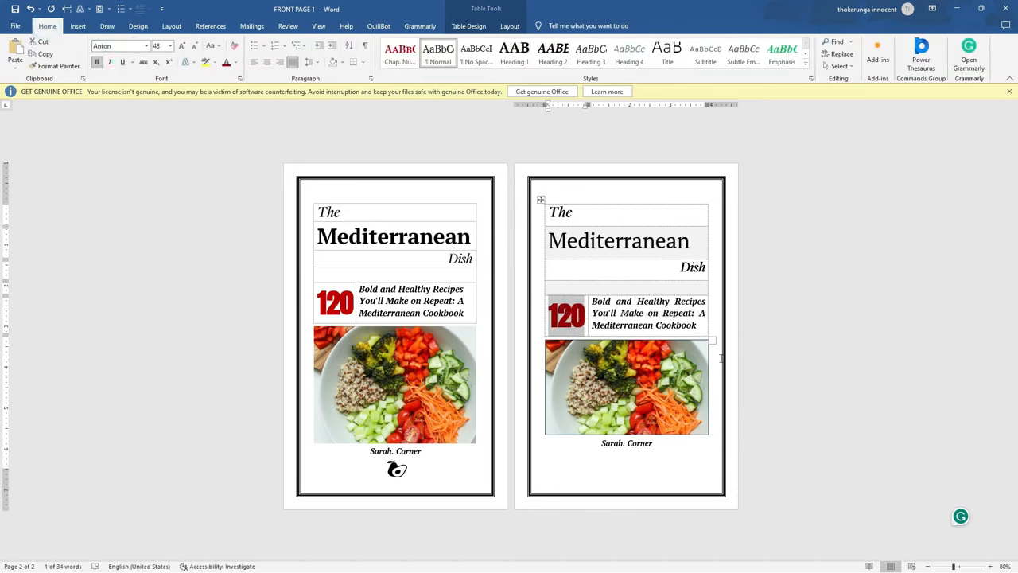
pyautogui.click(726, 400)
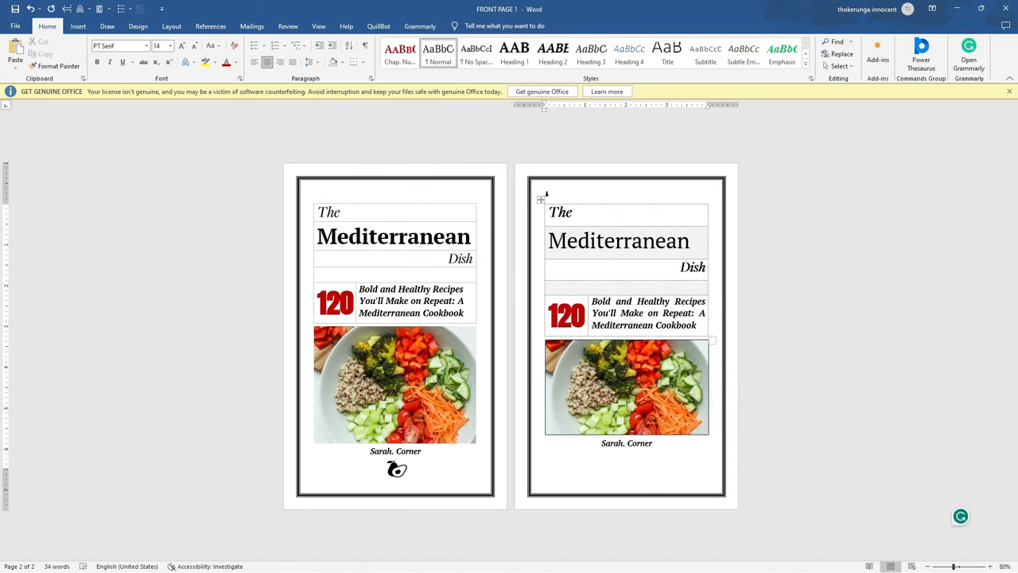
# - Restyle the whole title table on the second page with the orange-banded Grid Table 2 - Accent 2 style
pyautogui.click(540, 198)
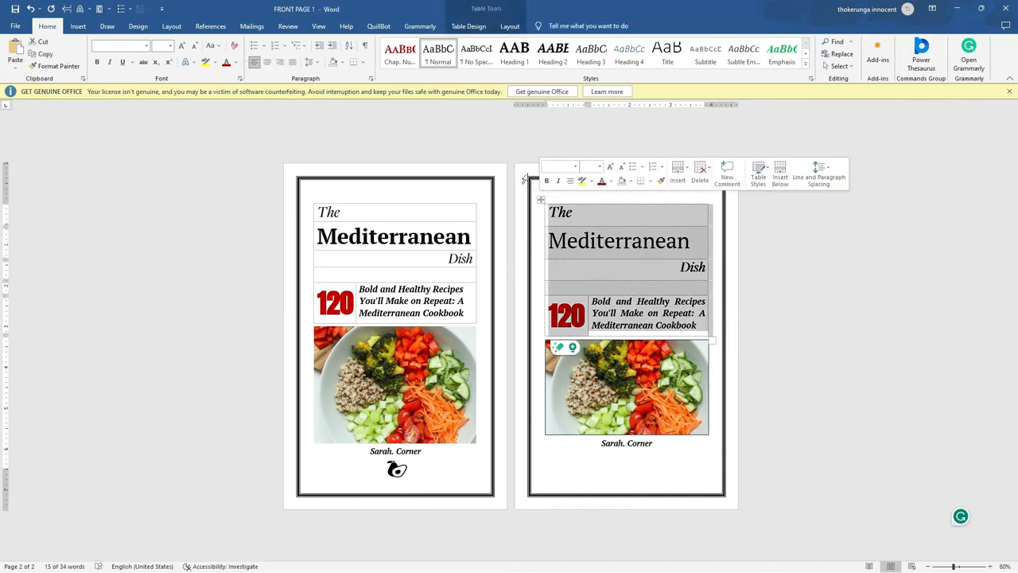
pyautogui.click(457, 26)
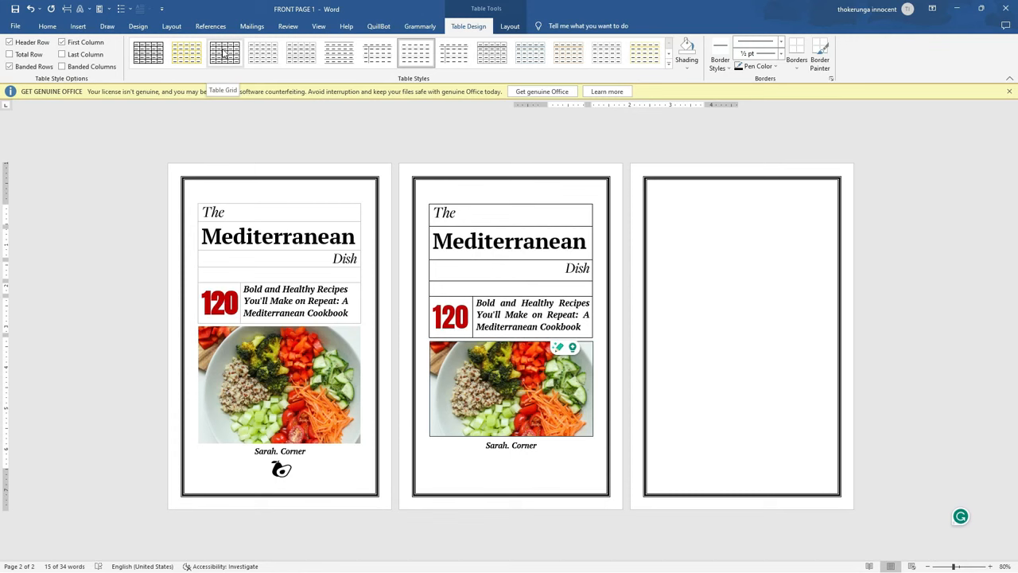
pyautogui.click(159, 54)
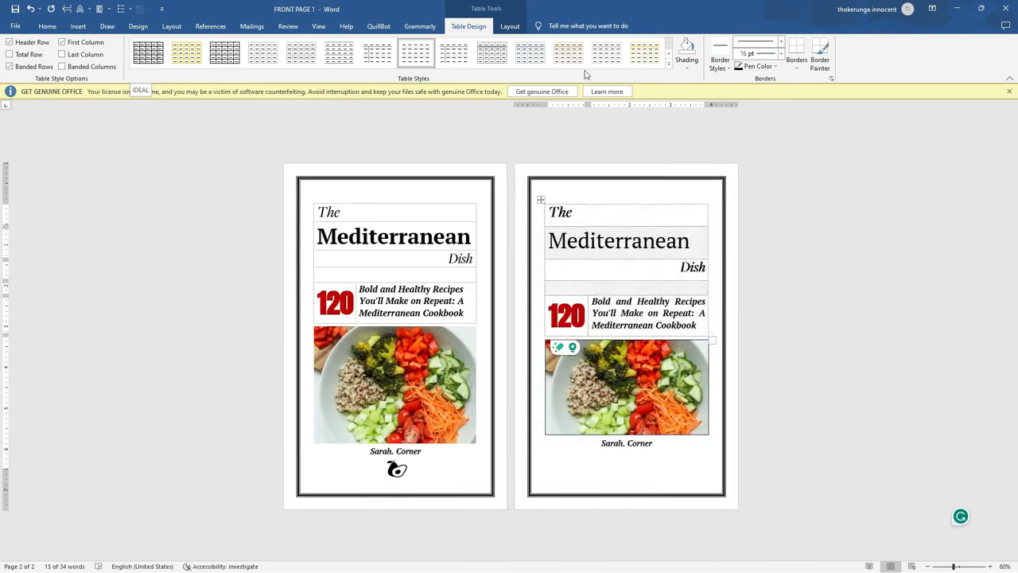
pyautogui.click(669, 52)
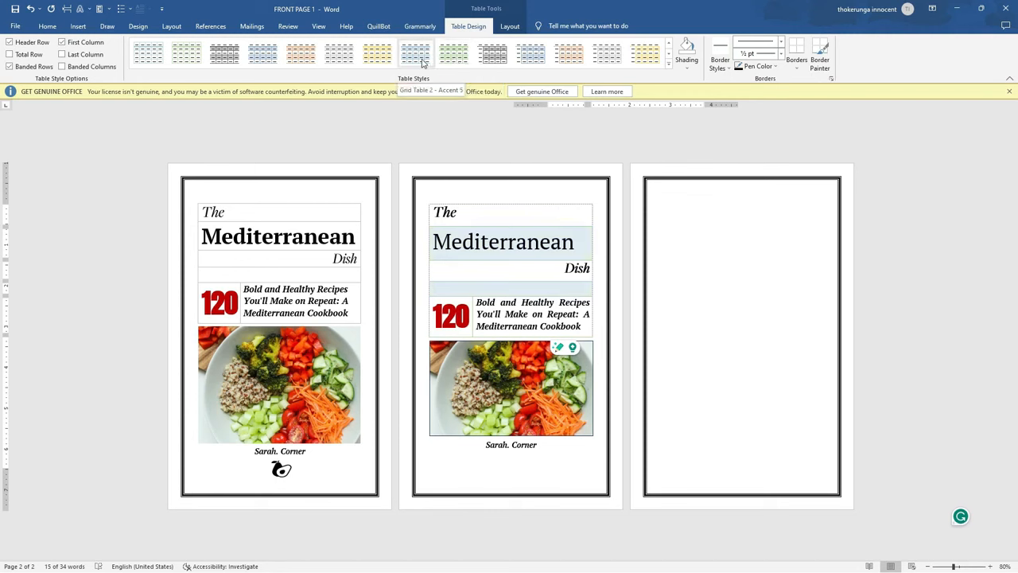
pyautogui.click(291, 60)
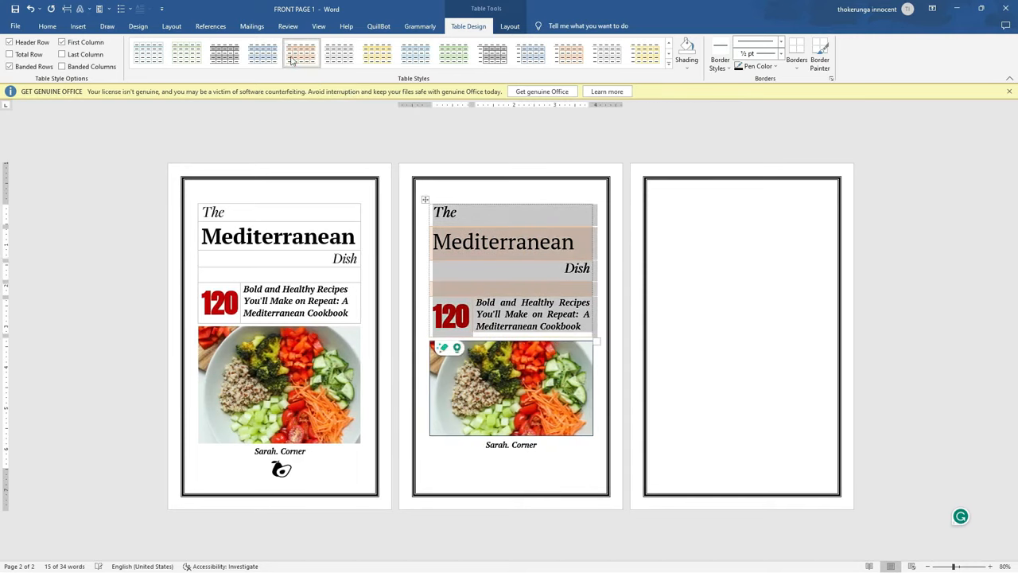
pyautogui.click(559, 457)
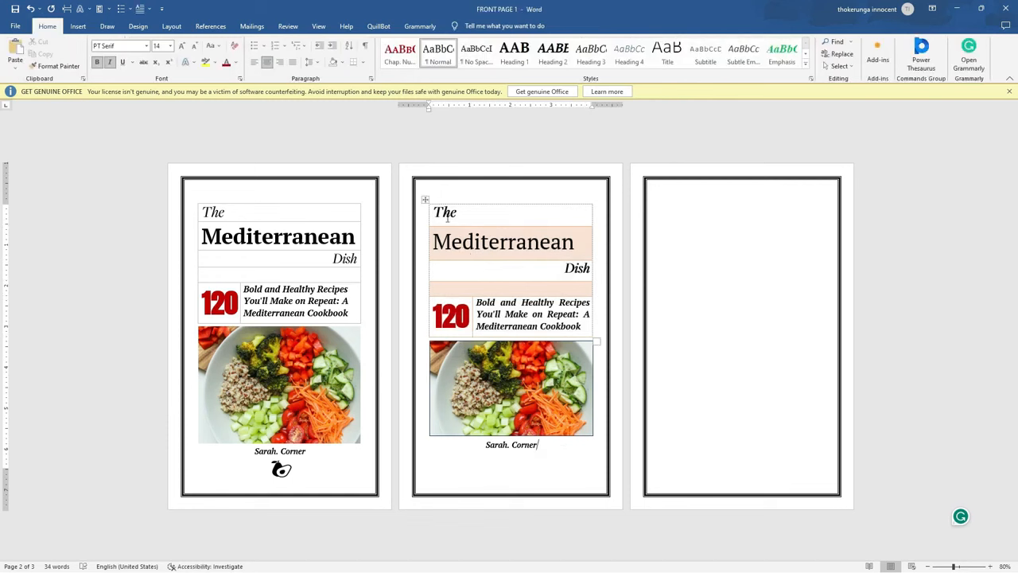
# - Change the second page's title table to the green Grid Table 6 Colorful - Accent 6 style
pyautogui.click(425, 199)
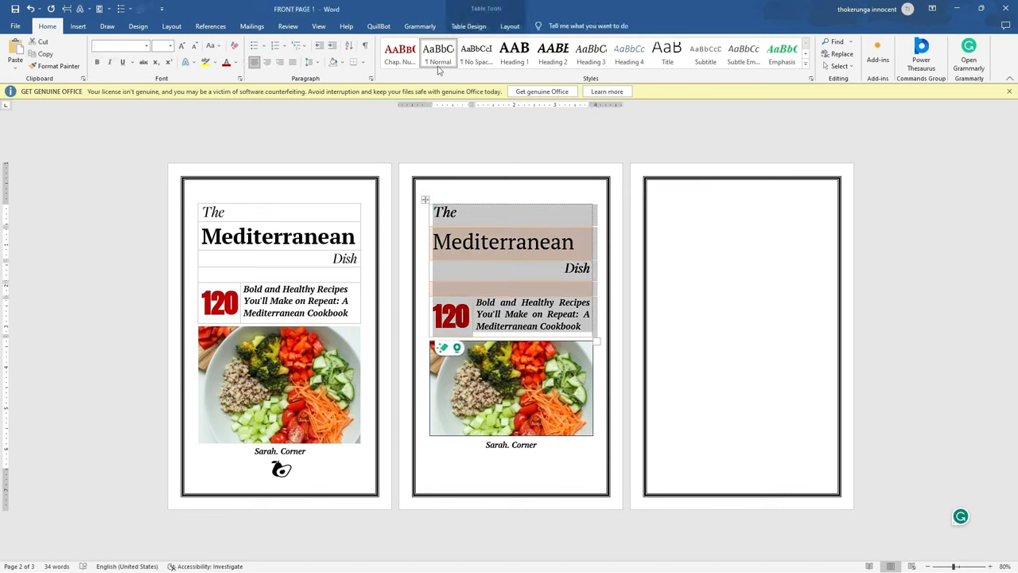
pyautogui.click(469, 26)
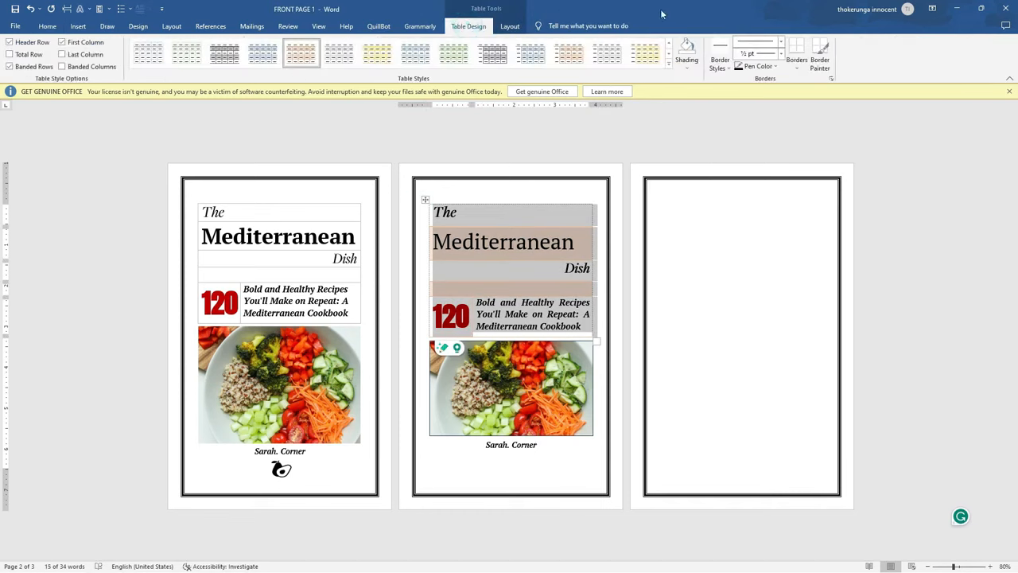
pyautogui.click(668, 54)
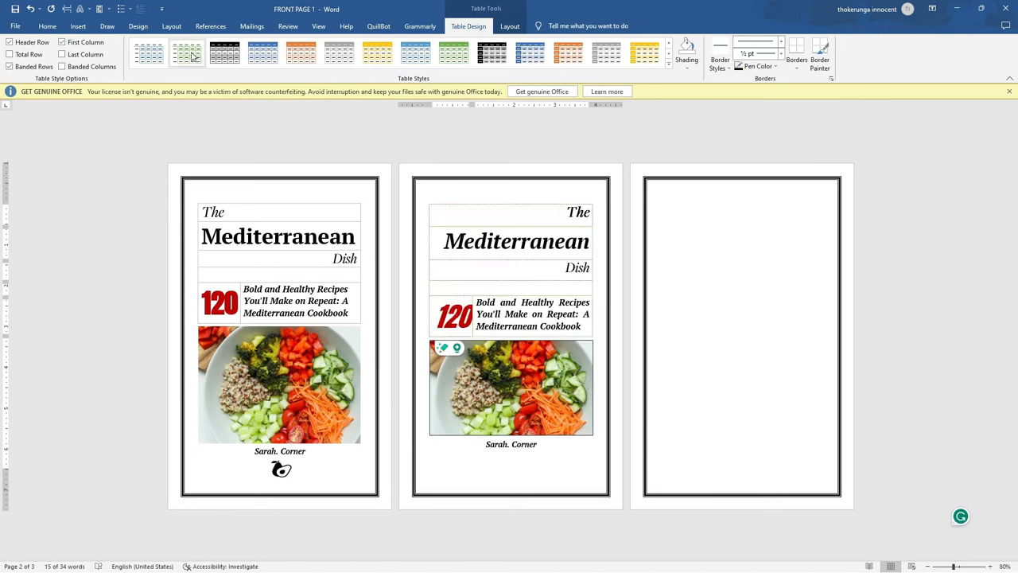
pyautogui.click(618, 49)
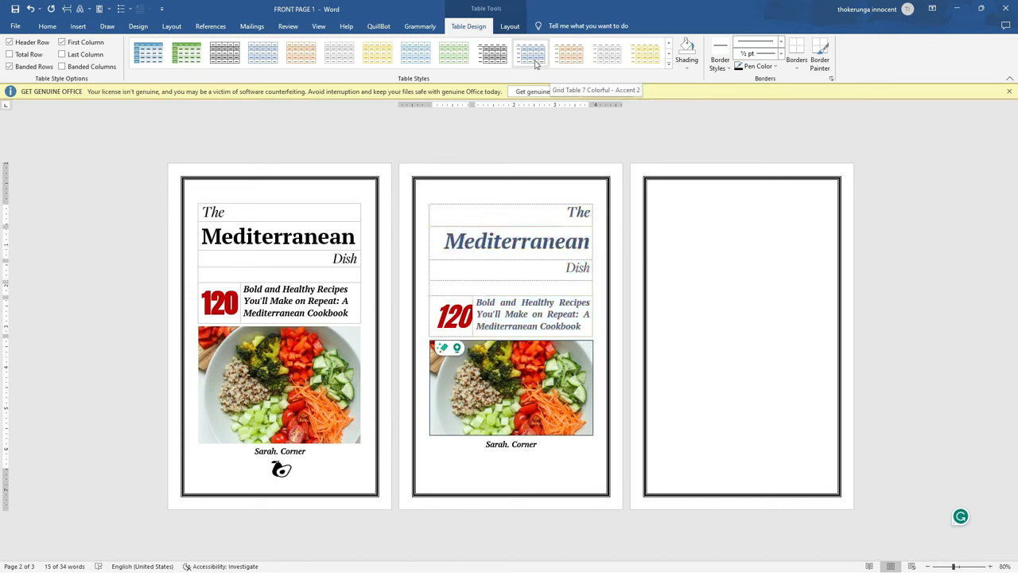
pyautogui.click(452, 60)
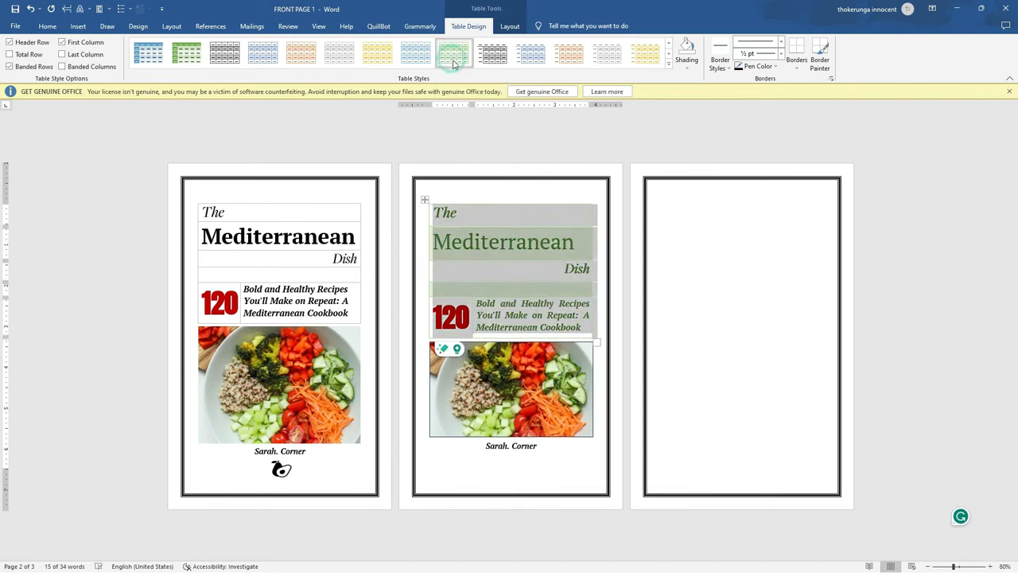
pyautogui.click(652, 365)
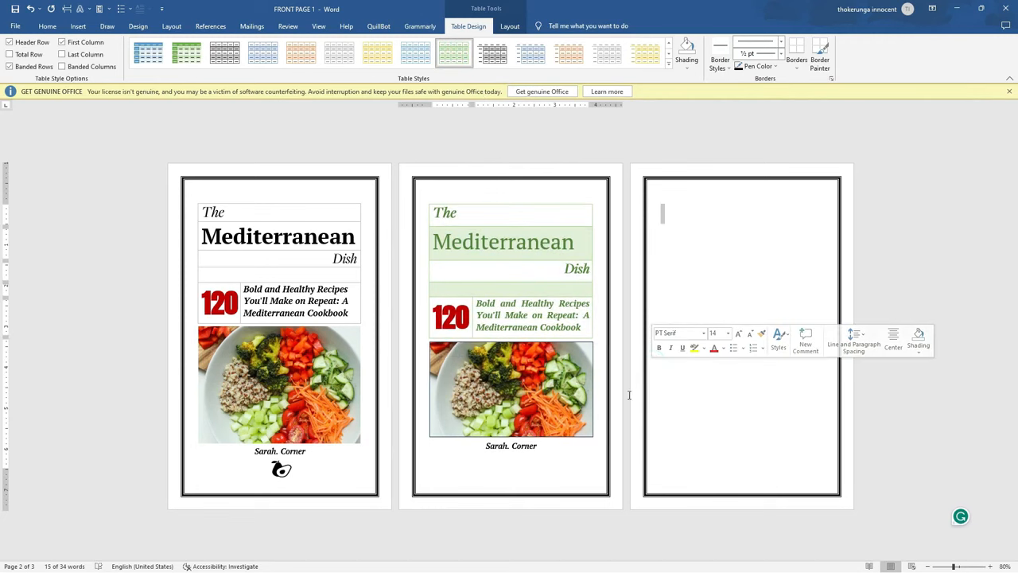
# - Preview further styles such as List Table 3 - Accent 5 on the second page's title table without applying any
pyautogui.moveTo(424, 200)
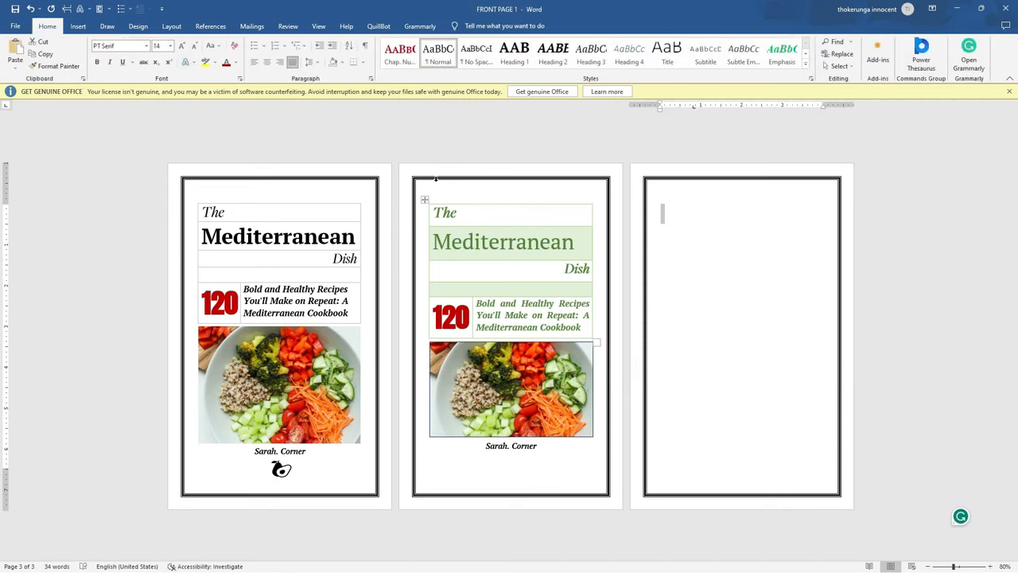
pyautogui.click(424, 199)
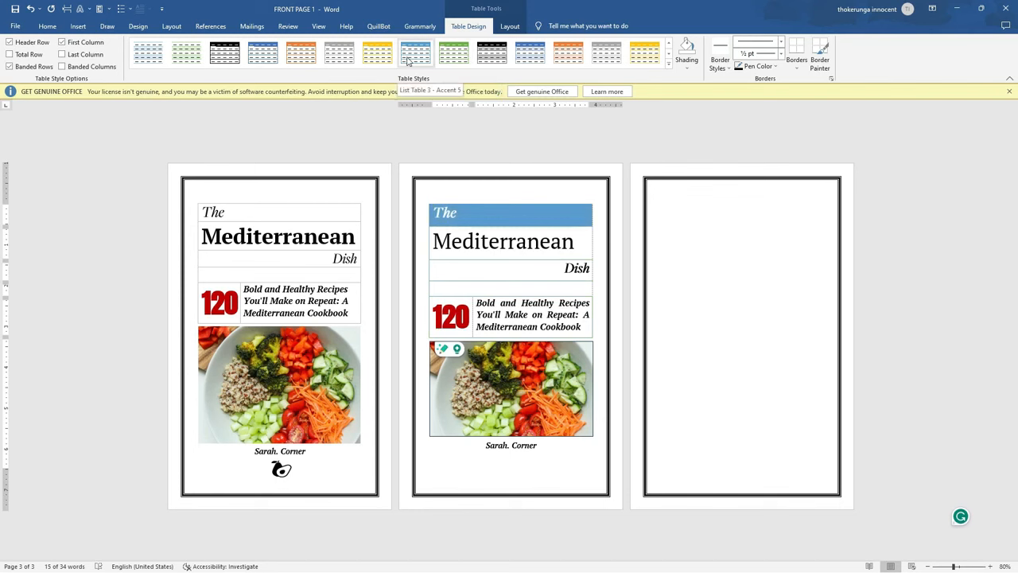
pyautogui.click(672, 228)
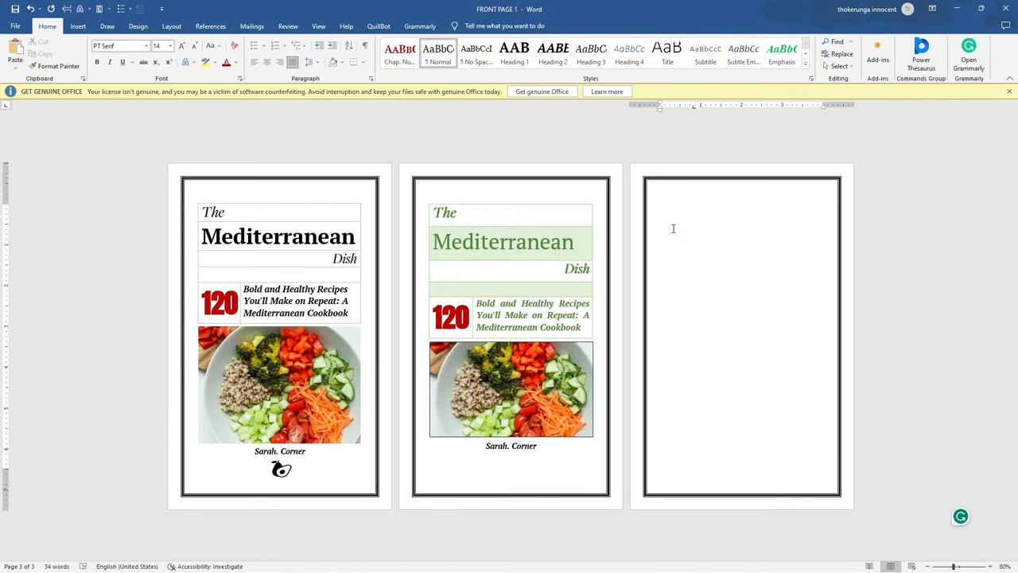